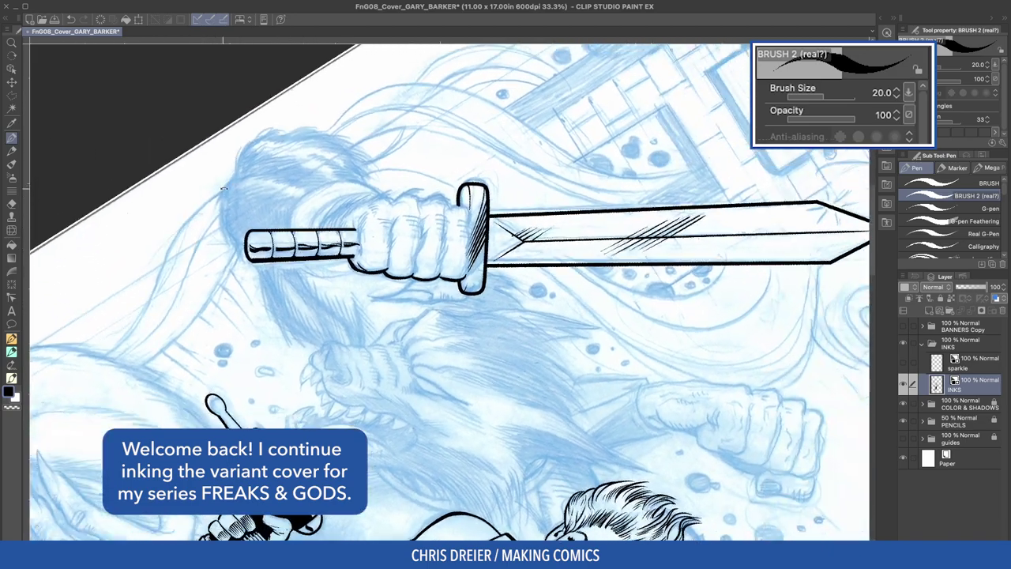
Ink the contour lines between the fingers of the sword-gripping fist with BRUSH 2 at size 20.
{"action": "left_click_drag", "start_coordinate": [424, 220], "coordinate": [413, 276]}
{"action": "left_click_drag", "start_coordinate": [446, 222], "coordinate": [440, 271]}
{"action": "left_click_drag", "start_coordinate": [472, 208], "coordinate": [466, 277]}
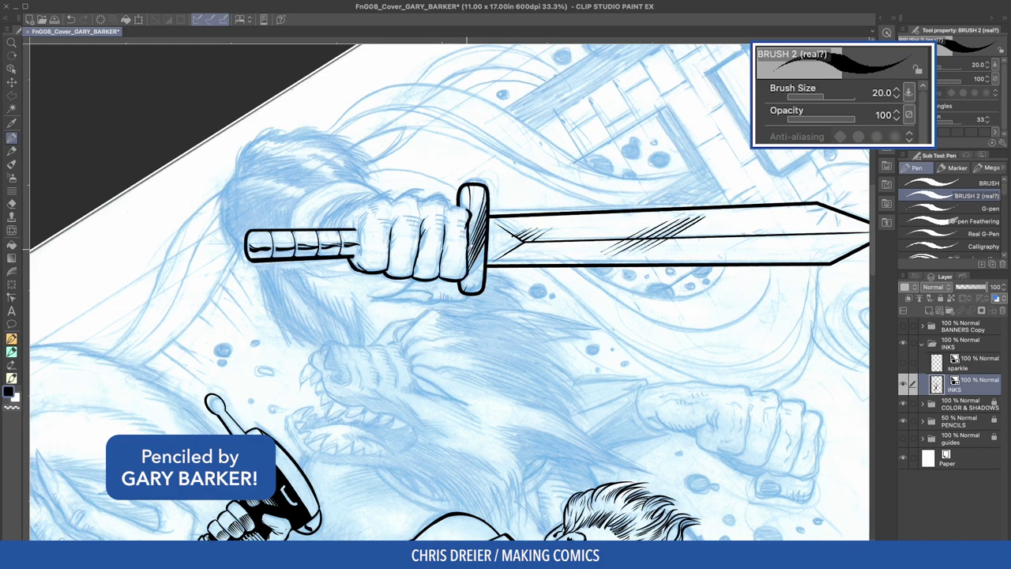
{"action": "key", "text": "^"}
{"action": "mouse_move", "coordinate": [361, 227]}
{"action": "left_mouse_down"}
{"action": "mouse_move", "coordinate": [356, 215]}
{"action": "mouse_move", "coordinate": [364, 243]}
{"action": "left_mouse_up"}
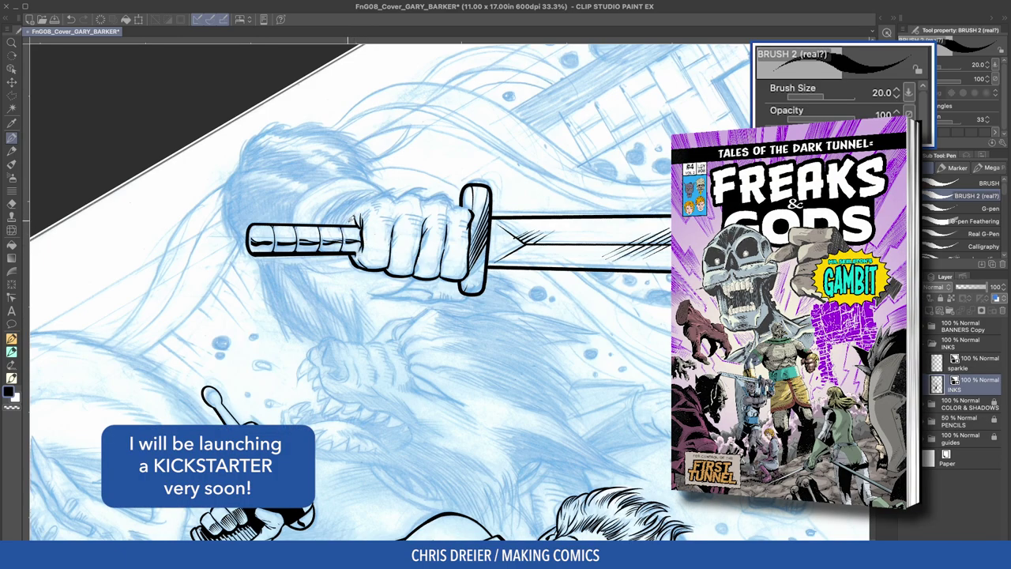
Ink the rounded knuckle outlines along the fist's open outer edge.
{"action": "left_click_drag", "start_coordinate": [287, 181], "coordinate": [435, 446]}
{"action": "mouse_move", "coordinate": [401, 259]}
{"action": "left_mouse_down"}
{"action": "mouse_move", "coordinate": [404, 310]}
{"action": "mouse_move", "coordinate": [414, 308]}
{"action": "mouse_move", "coordinate": [434, 358]}
{"action": "left_mouse_up"}
{"action": "left_click_drag", "start_coordinate": [241, 237], "coordinate": [327, 82]}
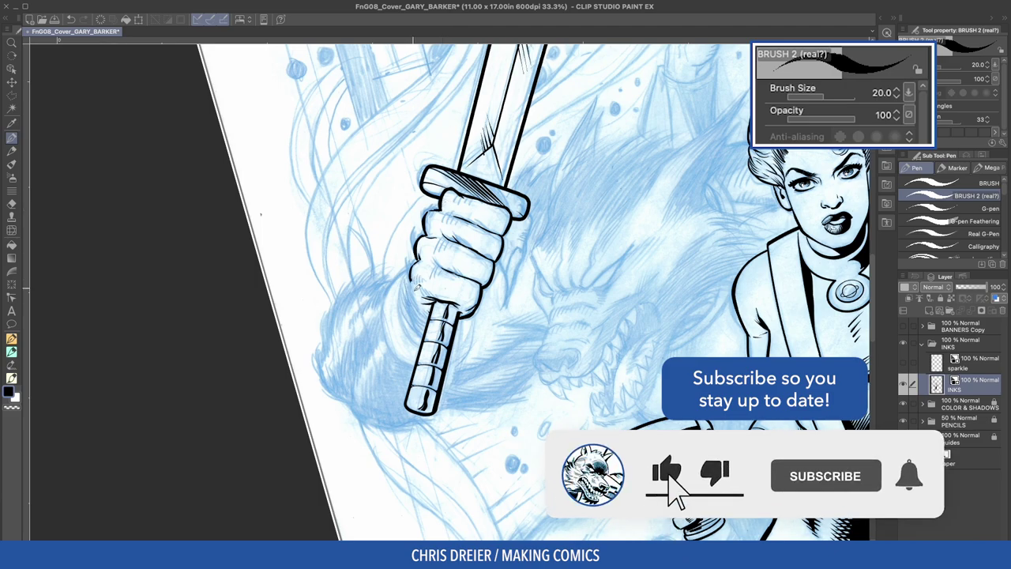
{"action": "mouse_move", "coordinate": [188, 190]}
{"action": "left_mouse_down"}
{"action": "mouse_move", "coordinate": [203, 171]}
{"action": "mouse_move", "coordinate": [239, 171]}
{"action": "left_mouse_up"}
Reduce the brush size to 15 and ink short crease lines on the fist's knuckles.
{"action": "key", "text": "["}
{"action": "mouse_move", "coordinate": [316, 203]}
{"action": "left_mouse_down"}
{"action": "mouse_move", "coordinate": [287, 221]}
{"action": "mouse_move", "coordinate": [402, 121]}
{"action": "left_mouse_up"}
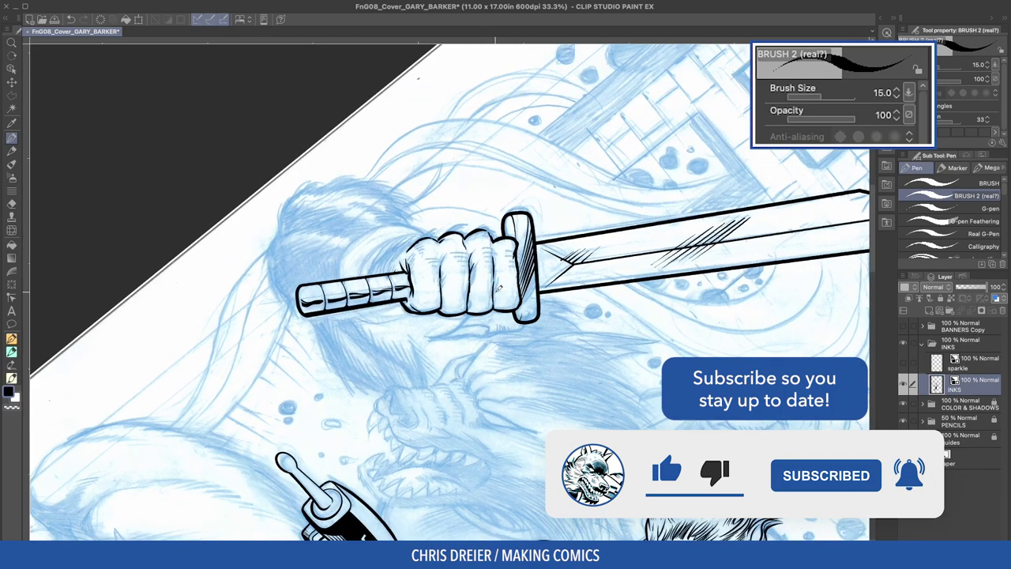
{"action": "left_click_drag", "start_coordinate": [296, 178], "coordinate": [643, 374]}
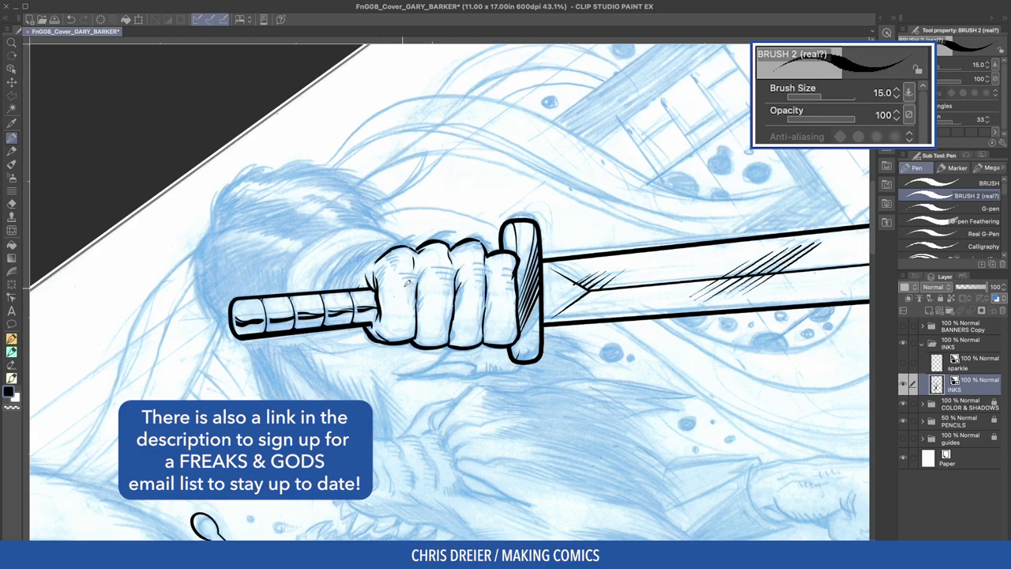
{"action": "key", "text": "minus"}
{"action": "key", "text": "minus"}
{"action": "key", "text": "minus"}
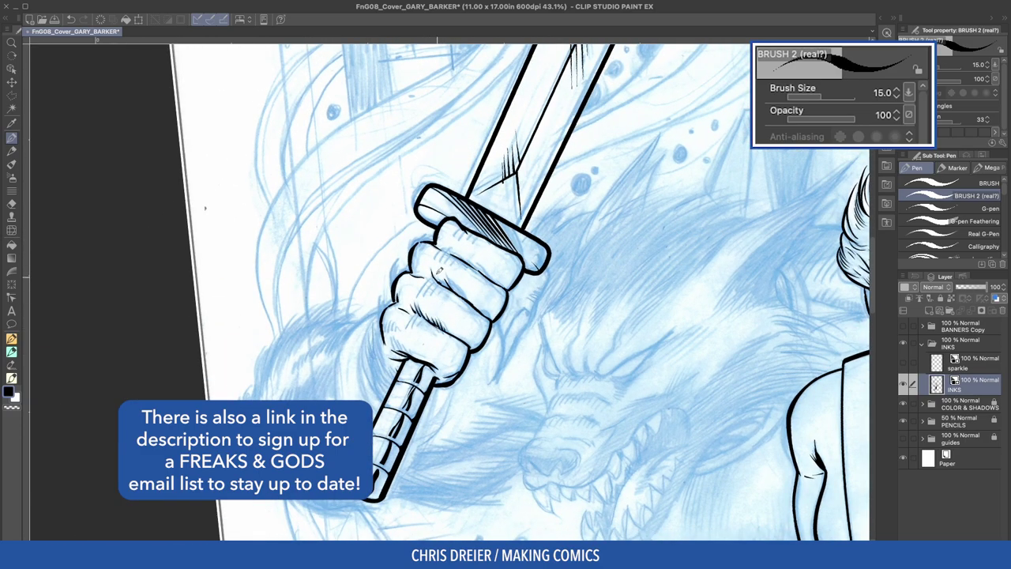
Hatch short shadow strokes along the gaps between the gripping fingers.
{"action": "left_click_drag", "start_coordinate": [456, 275], "coordinate": [470, 299]}
{"action": "left_click_drag", "start_coordinate": [453, 251], "coordinate": [471, 263]}
{"action": "left_click_drag", "start_coordinate": [467, 260], "coordinate": [485, 272]}
{"action": "left_click_drag", "start_coordinate": [482, 265], "coordinate": [490, 274]}
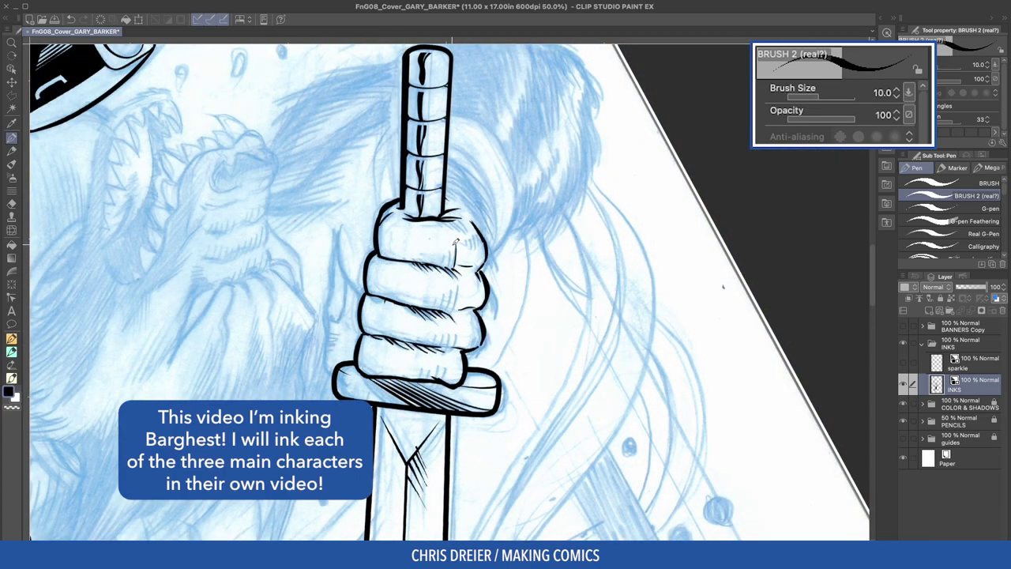
Hatch the finger joints of the fist from one finger to the next at brush size 10.
{"action": "mouse_move", "coordinate": [456, 242]}
{"action": "left_mouse_down"}
{"action": "mouse_move", "coordinate": [451, 269]}
{"action": "mouse_move", "coordinate": [441, 269]}
{"action": "mouse_move", "coordinate": [459, 310]}
{"action": "mouse_move", "coordinate": [439, 346]}
{"action": "mouse_move", "coordinate": [452, 353]}
{"action": "left_mouse_up"}
{"action": "left_click_drag", "start_coordinate": [435, 364], "coordinate": [435, 378]}
{"action": "left_click_drag", "start_coordinate": [446, 362], "coordinate": [441, 379]}
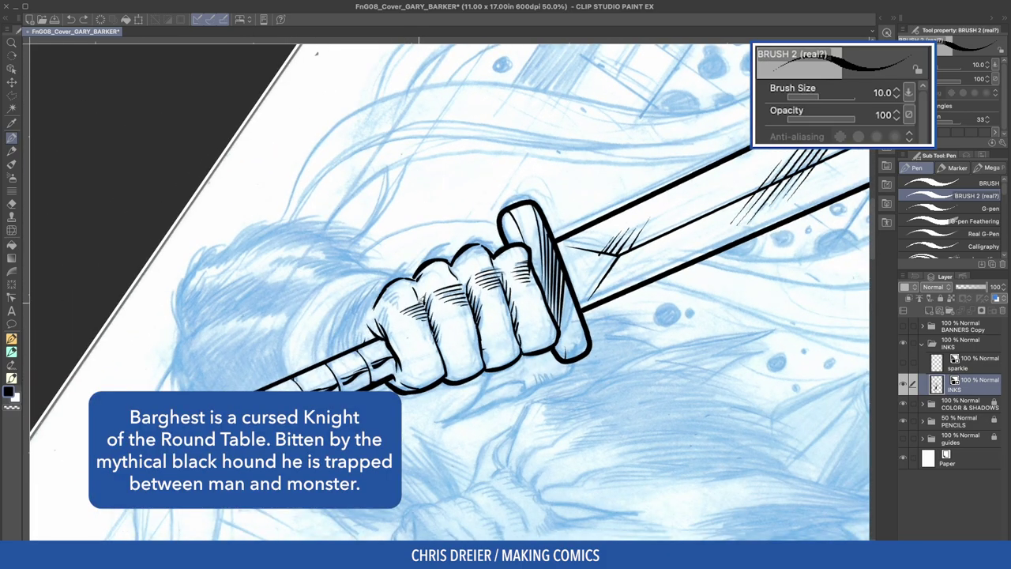
{"action": "left_click_drag", "start_coordinate": [420, 297], "coordinate": [424, 317]}
{"action": "mouse_move", "coordinate": [360, 253]}
{"action": "left_mouse_down"}
{"action": "mouse_move", "coordinate": [348, 300]}
{"action": "mouse_move", "coordinate": [358, 346]}
{"action": "mouse_move", "coordinate": [433, 350]}
{"action": "left_mouse_up"}
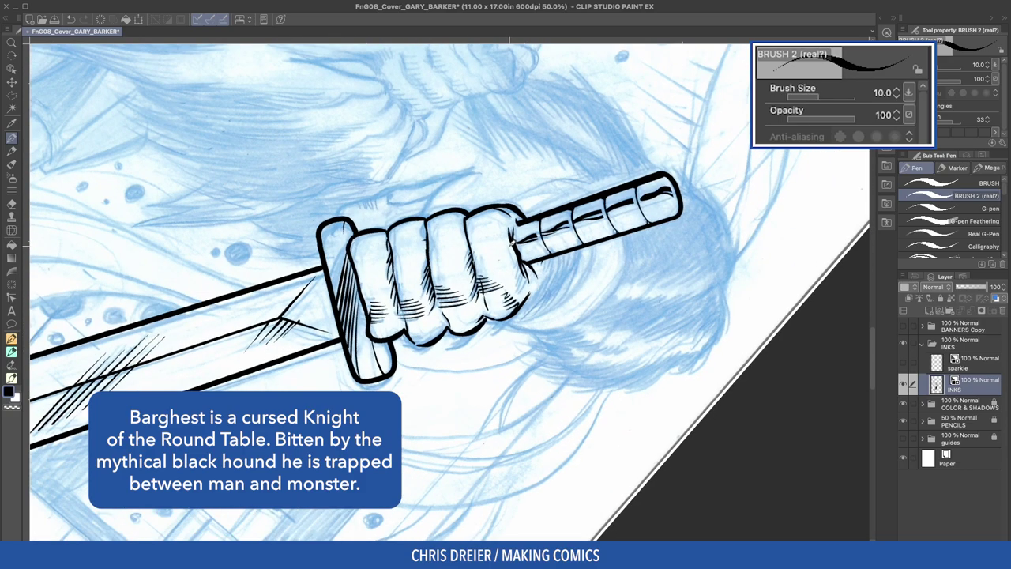
Ink the creases beside the handle and feather the fingertips, using G-pen Feathering at size 10.
{"action": "left_click_drag", "start_coordinate": [510, 240], "coordinate": [525, 268]}
{"action": "mouse_move", "coordinate": [512, 259]}
{"action": "left_mouse_down"}
{"action": "mouse_move", "coordinate": [529, 278]}
{"action": "mouse_move", "coordinate": [527, 293]}
{"action": "mouse_move", "coordinate": [557, 254]}
{"action": "left_mouse_up"}
{"action": "mouse_move", "coordinate": [471, 153]}
{"action": "left_mouse_down"}
{"action": "mouse_move", "coordinate": [320, 276]}
{"action": "mouse_move", "coordinate": [439, 346]}
{"action": "left_mouse_up"}
{"action": "left_click_drag", "start_coordinate": [455, 333], "coordinate": [450, 350]}
{"action": "left_click_drag", "start_coordinate": [516, 358], "coordinate": [529, 347]}
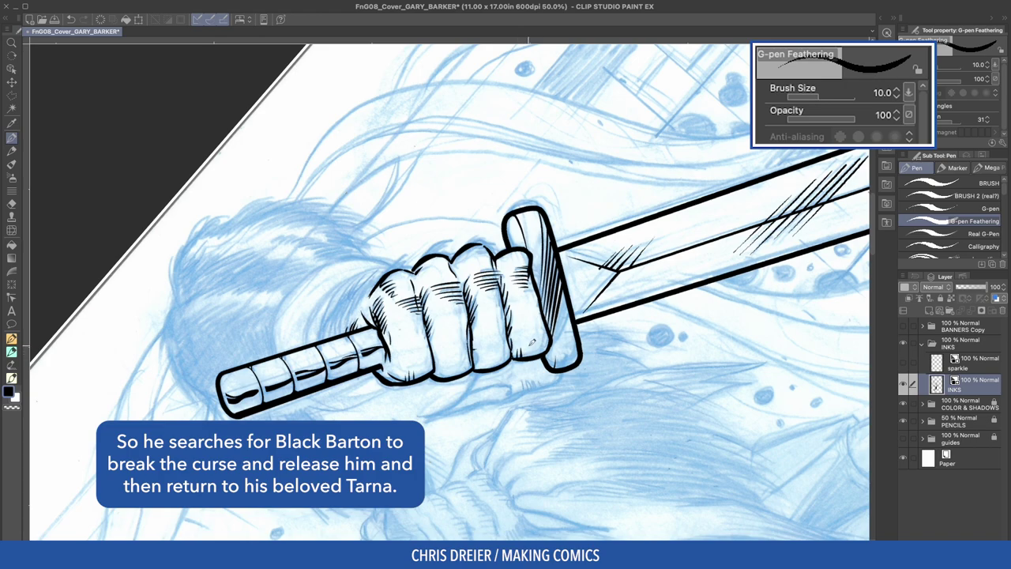
{"action": "mouse_move", "coordinate": [535, 355]}
{"action": "left_mouse_down"}
{"action": "mouse_move", "coordinate": [536, 345]}
{"action": "mouse_move", "coordinate": [507, 347]}
{"action": "left_mouse_up"}
{"action": "left_click_drag", "start_coordinate": [440, 378], "coordinate": [438, 369]}
{"action": "mouse_move", "coordinate": [446, 378]}
{"action": "left_mouse_down"}
{"action": "mouse_move", "coordinate": [447, 364]}
{"action": "mouse_move", "coordinate": [469, 371]}
{"action": "mouse_move", "coordinate": [462, 374]}
{"action": "left_mouse_up"}
{"action": "left_click_drag", "start_coordinate": [420, 364], "coordinate": [424, 367]}
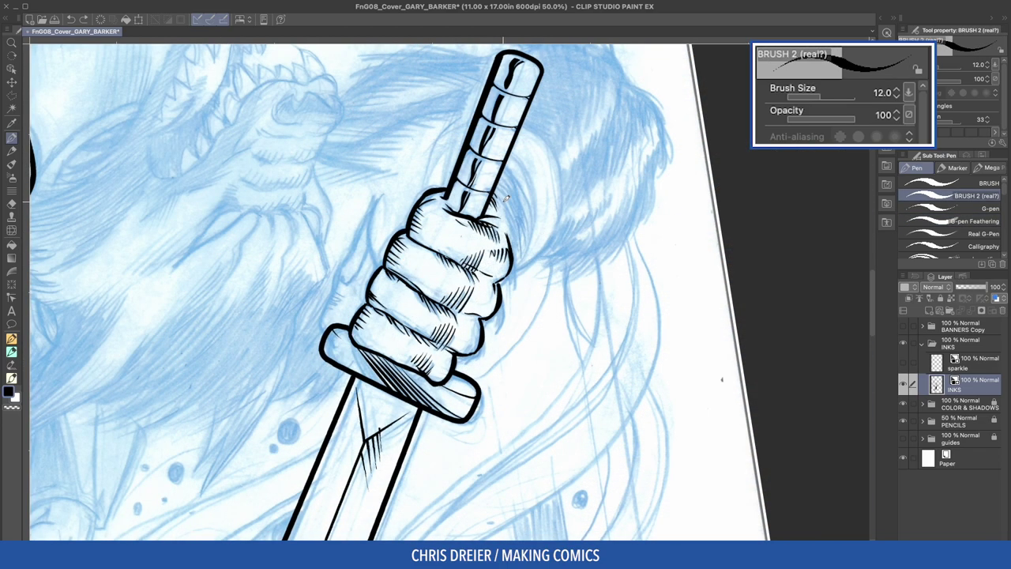
Feather dark shadow strokes along the outer edge of the knuckles with BRUSH 2 at size 12.
{"action": "mouse_move", "coordinate": [510, 197]}
{"action": "left_mouse_down"}
{"action": "mouse_move", "coordinate": [518, 258]}
{"action": "mouse_move", "coordinate": [478, 364]}
{"action": "left_mouse_up"}
{"action": "left_click_drag", "start_coordinate": [483, 351], "coordinate": [475, 365]}
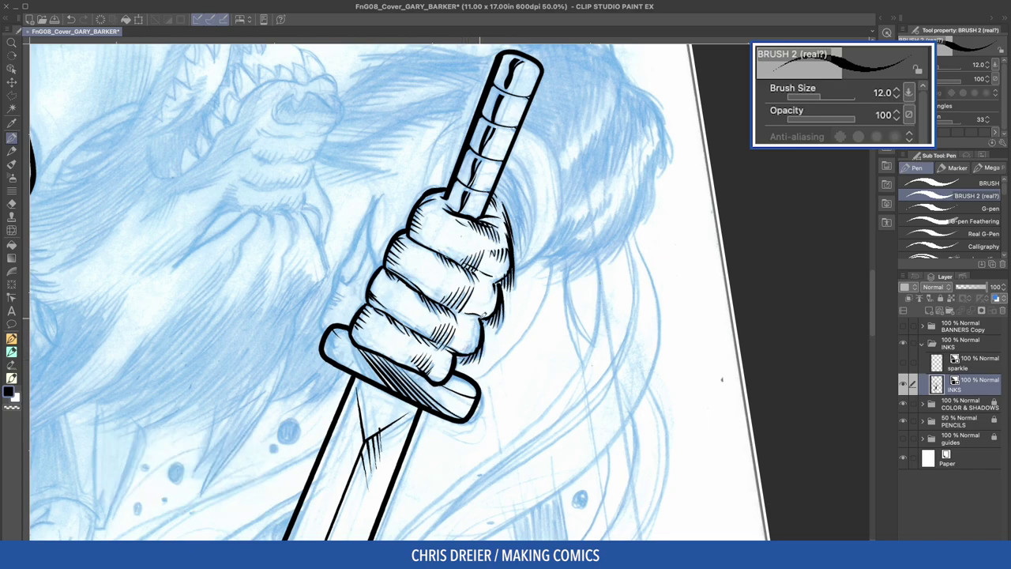
{"action": "left_click_drag", "start_coordinate": [477, 325], "coordinate": [466, 348]}
{"action": "mouse_move", "coordinate": [409, 270]}
{"action": "left_mouse_down"}
{"action": "mouse_move", "coordinate": [390, 347]}
{"action": "mouse_move", "coordinate": [416, 322]}
{"action": "mouse_move", "coordinate": [410, 268]}
{"action": "left_mouse_up"}
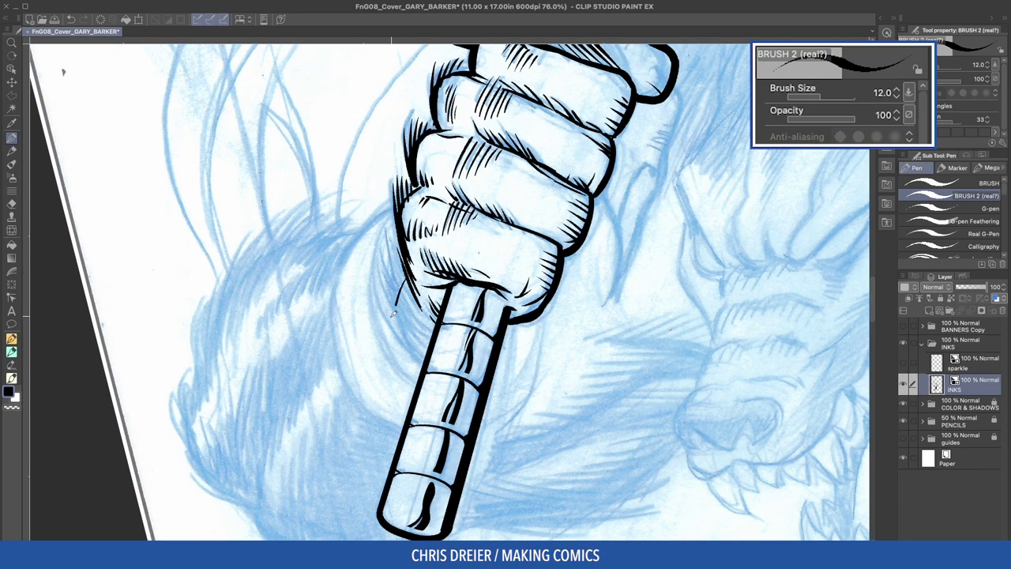
Ink the inner rim of the cuff behind the fist and its outer arc with the Curve tool at size 7.
{"action": "mouse_move", "coordinate": [386, 204]}
{"action": "left_mouse_down"}
{"action": "mouse_move", "coordinate": [422, 187]}
{"action": "mouse_move", "coordinate": [387, 365]}
{"action": "left_mouse_up"}
{"action": "key", "text": "u"}
{"action": "left_click", "coordinate": [330, 278]}
{"action": "key", "text": "bracketleft"}
{"action": "key", "text": "bracketleft"}
{"action": "mouse_move", "coordinate": [432, 190]}
{"action": "left_mouse_down"}
{"action": "mouse_move", "coordinate": [384, 202]}
{"action": "mouse_move", "coordinate": [319, 336]}
{"action": "left_mouse_up"}
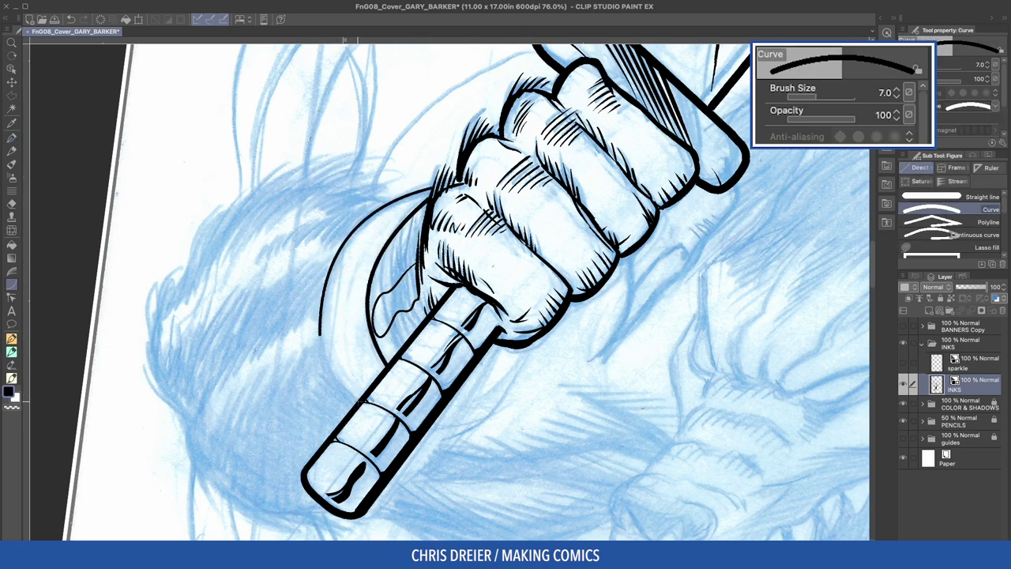
{"action": "left_click", "coordinate": [318, 355]}
{"action": "mouse_move", "coordinate": [517, 346]}
{"action": "left_mouse_down"}
{"action": "mouse_move", "coordinate": [478, 422]}
{"action": "mouse_move", "coordinate": [424, 428]}
{"action": "left_mouse_up"}
{"action": "left_click", "coordinate": [479, 421]}
{"action": "left_click", "coordinate": [463, 427]}
{"action": "key", "text": "ctrl+z"}
Clean up the line by the handle with the eraser and complete the cuff's outer rim with curves at size 7.
{"action": "key", "text": "e"}
{"action": "left_click_drag", "start_coordinate": [491, 419], "coordinate": [431, 428]}
{"action": "key", "text": "u"}
{"action": "left_click", "coordinate": [470, 427]}
{"action": "mouse_move", "coordinate": [519, 346]}
{"action": "left_mouse_down"}
{"action": "mouse_move", "coordinate": [487, 403]}
{"action": "mouse_move", "coordinate": [432, 428]}
{"action": "left_mouse_up"}
{"action": "left_click", "coordinate": [497, 391]}
{"action": "left_click", "coordinate": [474, 424]}
{"action": "mouse_move", "coordinate": [358, 401]}
{"action": "left_mouse_down"}
{"action": "mouse_move", "coordinate": [324, 282]}
{"action": "mouse_move", "coordinate": [315, 411]}
{"action": "left_mouse_up"}
{"action": "left_click", "coordinate": [312, 343]}
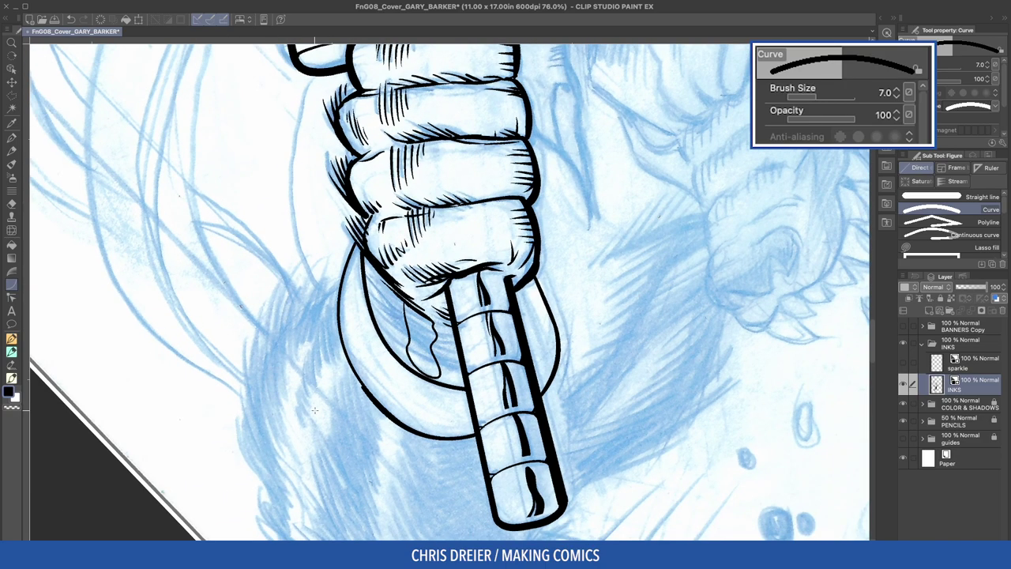
Feather the shadow inside the cuff with G-pen Feathering, starting at size 10 and increasing to 12.
{"action": "key", "text": "p"}
{"action": "left_click", "coordinate": [932, 222]}
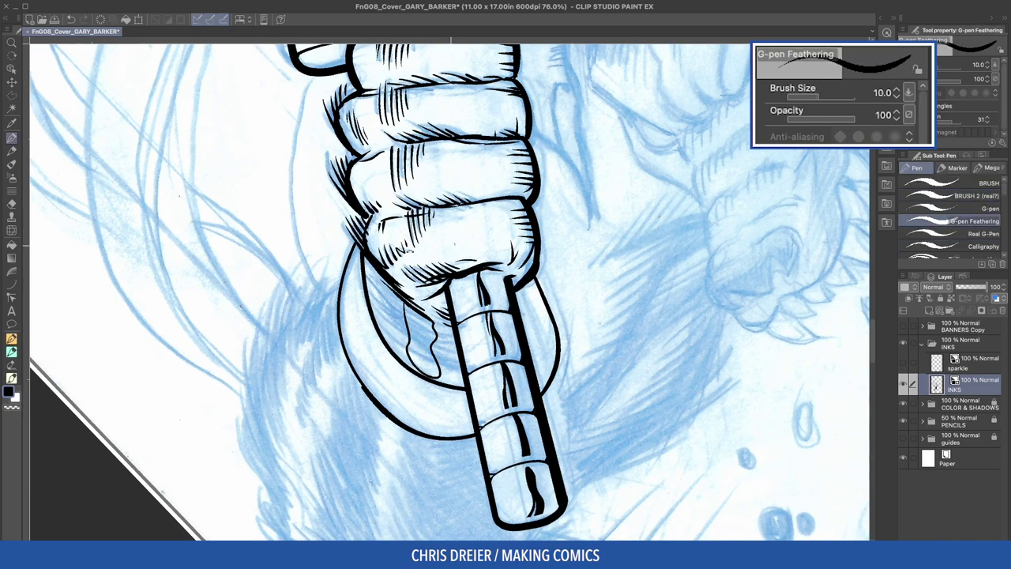
{"action": "left_click_drag", "start_coordinate": [347, 272], "coordinate": [426, 212]}
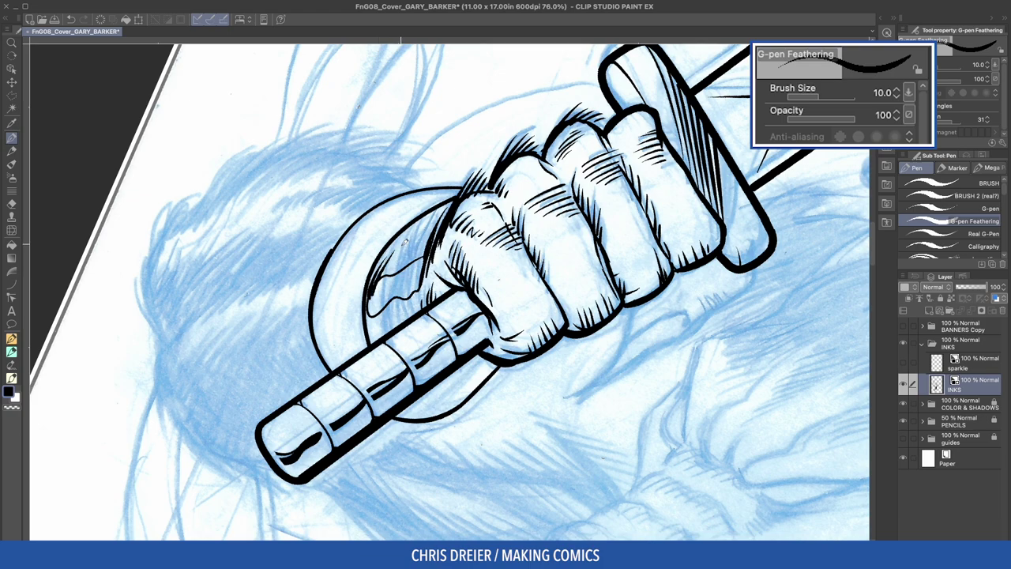
{"action": "left_click_drag", "start_coordinate": [383, 255], "coordinate": [373, 290]}
{"action": "mouse_move", "coordinate": [391, 245]}
{"action": "left_mouse_down"}
{"action": "mouse_move", "coordinate": [379, 287]}
{"action": "mouse_move", "coordinate": [387, 281]}
{"action": "left_mouse_up"}
{"action": "key", "text": "]"}
{"action": "mouse_move", "coordinate": [417, 223]}
{"action": "left_mouse_down"}
{"action": "mouse_move", "coordinate": [392, 278]}
{"action": "mouse_move", "coordinate": [412, 277]}
{"action": "left_mouse_up"}
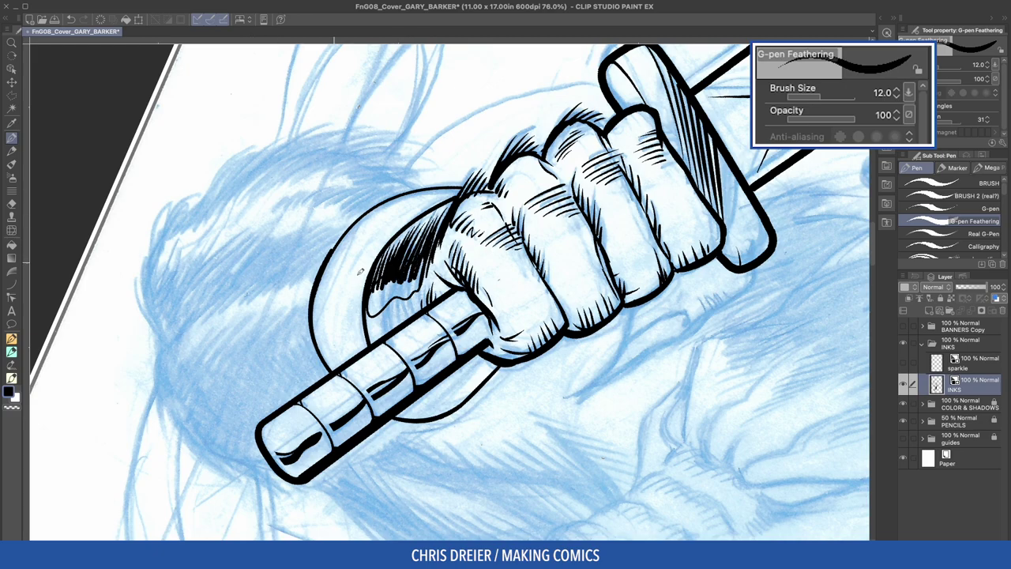
Extend the cuff's interior shadow to the sword handle with larger feathered strokes of solid black.
{"action": "left_click_drag", "start_coordinate": [331, 255], "coordinate": [563, 244]}
{"action": "key", "text": "]"}
{"action": "mouse_move", "coordinate": [483, 287]}
{"action": "left_mouse_down"}
{"action": "mouse_move", "coordinate": [479, 315]}
{"action": "mouse_move", "coordinate": [488, 310]}
{"action": "left_mouse_up"}
{"action": "mouse_move", "coordinate": [536, 262]}
{"action": "left_mouse_down"}
{"action": "mouse_move", "coordinate": [535, 301]}
{"action": "mouse_move", "coordinate": [524, 301]}
{"action": "left_mouse_up"}
{"action": "mouse_move", "coordinate": [531, 262]}
{"action": "left_mouse_down"}
{"action": "mouse_move", "coordinate": [519, 306]}
{"action": "mouse_move", "coordinate": [509, 308]}
{"action": "left_mouse_up"}
{"action": "mouse_move", "coordinate": [517, 272]}
{"action": "left_mouse_down"}
{"action": "mouse_move", "coordinate": [504, 309]}
{"action": "mouse_move", "coordinate": [487, 315]}
{"action": "left_mouse_up"}
{"action": "key", "text": "g"}
{"action": "key", "text": "g"}
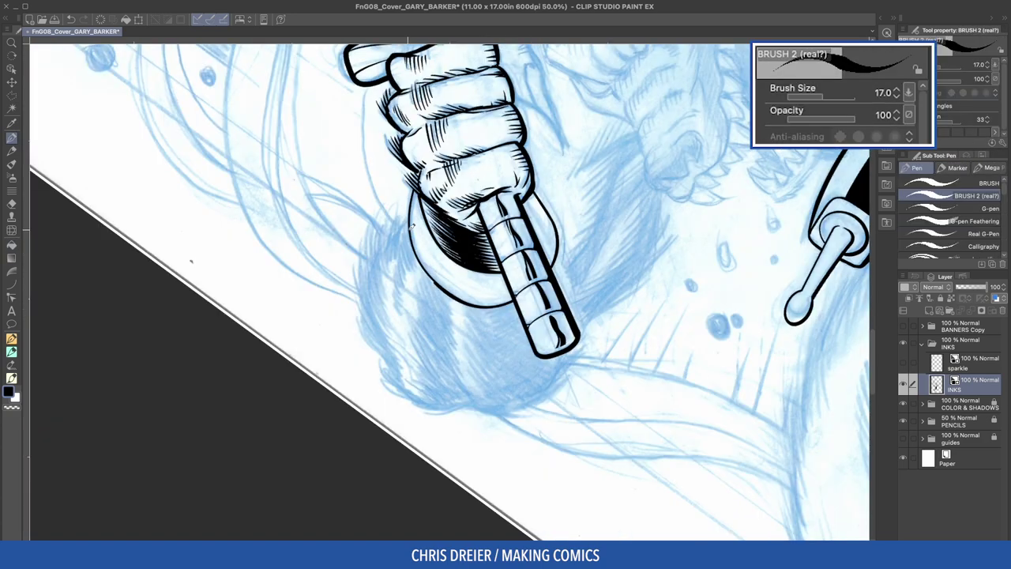
Feather a tapering shadow on the forearm beside the cuff with BRUSH 2 at size 17.
{"action": "left_click_drag", "start_coordinate": [414, 224], "coordinate": [398, 275]}
{"action": "mouse_move", "coordinate": [406, 247]}
{"action": "left_mouse_down"}
{"action": "mouse_move", "coordinate": [395, 280]}
{"action": "mouse_move", "coordinate": [395, 268]}
{"action": "left_mouse_up"}
{"action": "left_click_drag", "start_coordinate": [408, 257], "coordinate": [393, 291]}
{"action": "left_click_drag", "start_coordinate": [402, 264], "coordinate": [394, 302]}
{"action": "left_click_drag", "start_coordinate": [406, 288], "coordinate": [395, 307]}
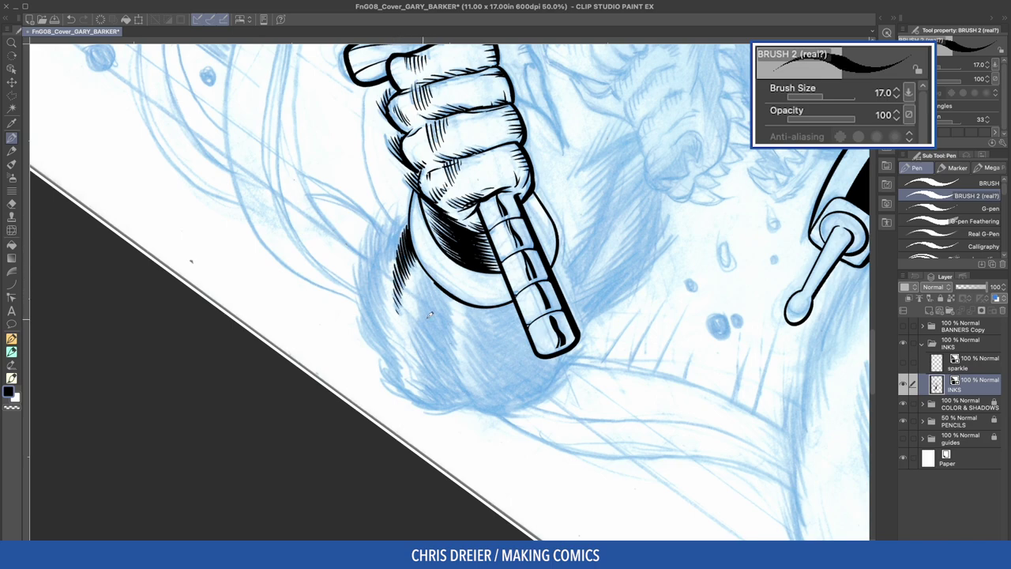
Ink the two wavy fold contours running down the forearm from the cuff.
{"action": "mouse_move", "coordinate": [431, 270]}
{"action": "left_mouse_down"}
{"action": "mouse_move", "coordinate": [435, 347]}
{"action": "mouse_move", "coordinate": [465, 397]}
{"action": "mouse_move", "coordinate": [457, 344]}
{"action": "mouse_move", "coordinate": [479, 405]}
{"action": "left_mouse_up"}
{"action": "left_click_drag", "start_coordinate": [196, 225], "coordinate": [253, 118]}
{"action": "left_click_drag", "start_coordinate": [254, 118], "coordinate": [119, 257]}
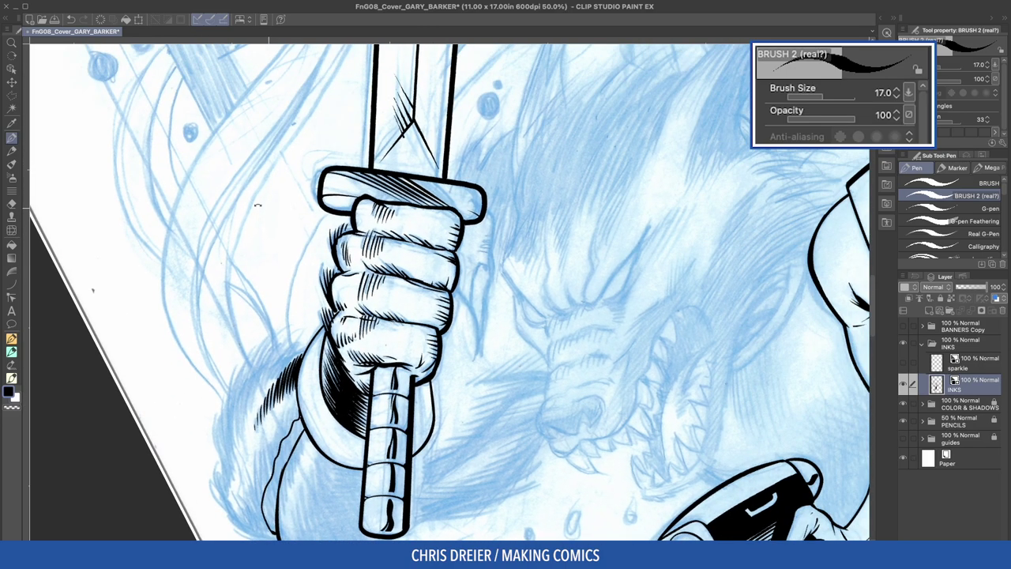
Ink the thumb and its pointed claw below the sword guard at brush size 20, using a smaller brush for the claw details.
{"action": "key", "text": "]"}
{"action": "mouse_move", "coordinate": [490, 208]}
{"action": "left_mouse_down"}
{"action": "mouse_move", "coordinate": [493, 273]}
{"action": "mouse_move", "coordinate": [475, 332]}
{"action": "left_mouse_up"}
{"action": "left_click_drag", "start_coordinate": [492, 283], "coordinate": [478, 338]}
{"action": "left_click_drag", "start_coordinate": [478, 263], "coordinate": [461, 304]}
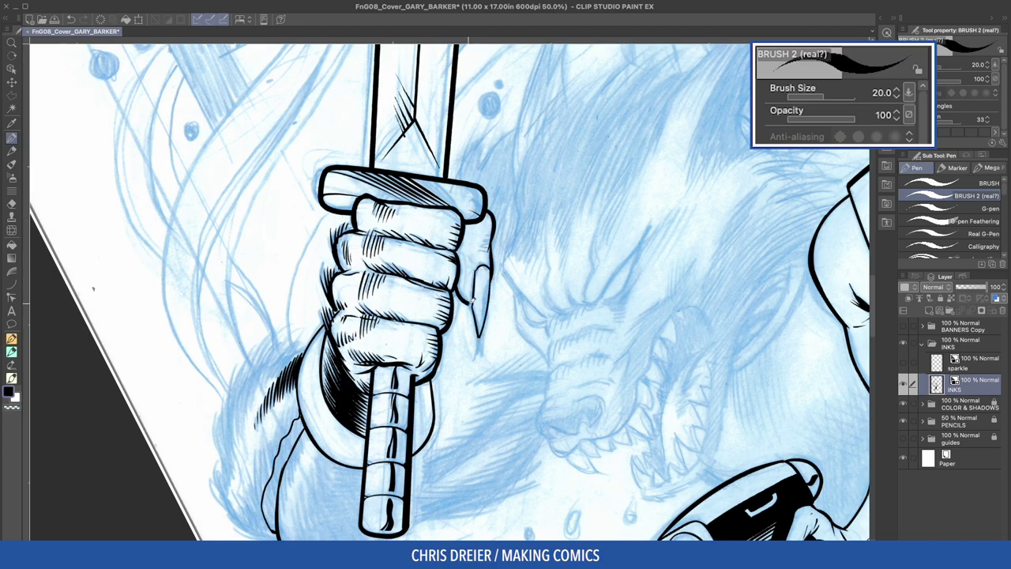
{"action": "mouse_move", "coordinate": [479, 270]}
{"action": "left_mouse_down"}
{"action": "mouse_move", "coordinate": [478, 318]}
{"action": "mouse_move", "coordinate": [505, 323]}
{"action": "left_mouse_up"}
{"action": "key", "text": "bracketleft"}
{"action": "key", "text": "bracketleft"}
{"action": "key", "text": "bracketleft"}
{"action": "left_click_drag", "start_coordinate": [509, 317], "coordinate": [509, 325]}
Ink the outer contour and rounded end of the forearm at brush size 17.
{"action": "left_click_drag", "start_coordinate": [409, 198], "coordinate": [399, 262]}
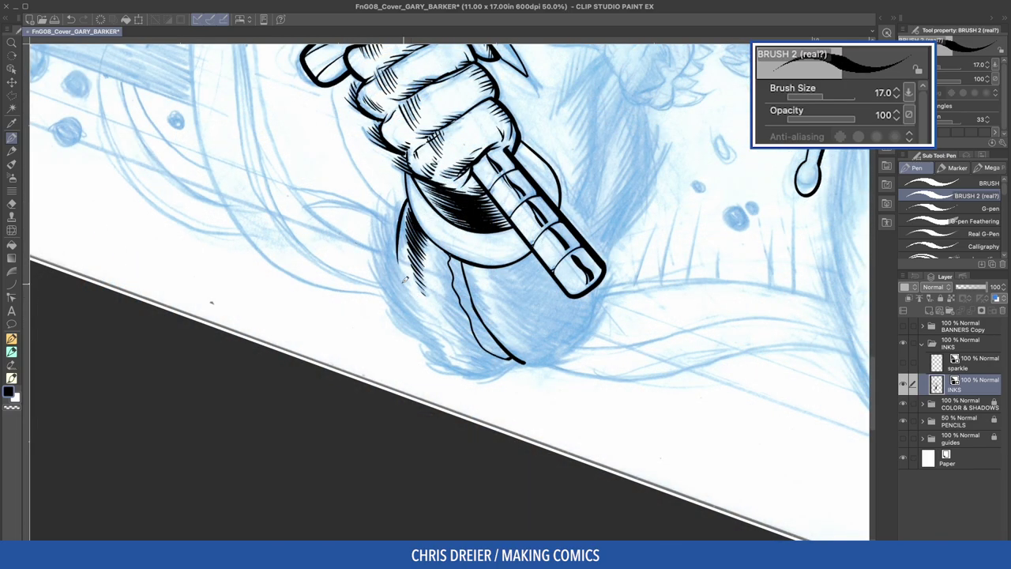
{"action": "mouse_move", "coordinate": [399, 304]}
{"action": "left_mouse_down"}
{"action": "mouse_move", "coordinate": [457, 370]}
{"action": "mouse_move", "coordinate": [521, 379]}
{"action": "left_mouse_up"}
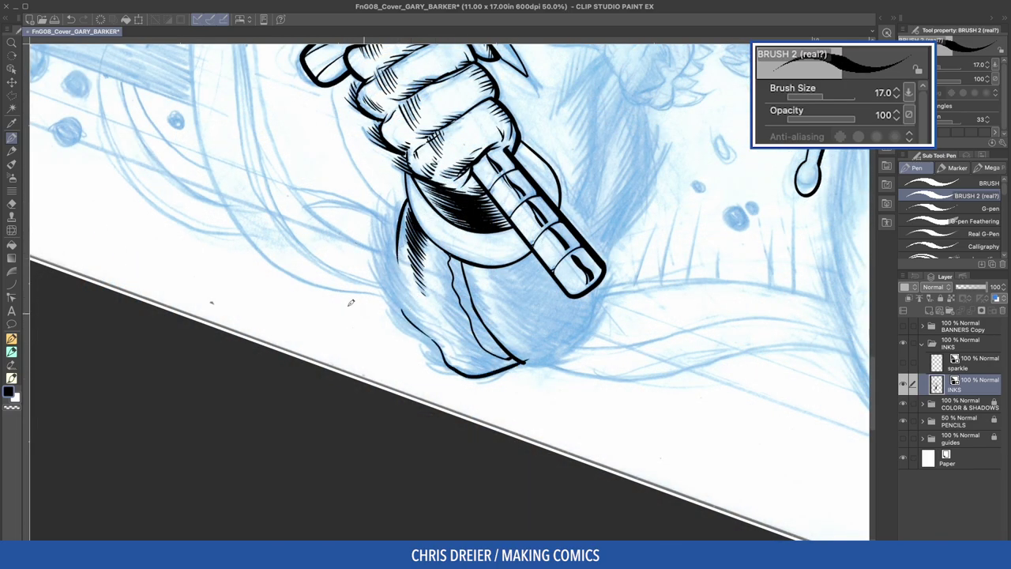
{"action": "key", "text": "^"}
{"action": "key", "text": "^"}
{"action": "key", "text": "^"}
{"action": "key", "text": "^"}
{"action": "key", "text": "^"}
{"action": "mouse_move", "coordinate": [381, 320]}
{"action": "left_mouse_down"}
{"action": "mouse_move", "coordinate": [408, 382]}
{"action": "mouse_move", "coordinate": [403, 395]}
{"action": "left_mouse_up"}
Ink the tapered folds between the sword handle and the snout and the arm's remaining contour at brush size 25.
{"action": "key", "text": "minus"}
{"action": "key", "text": "minus"}
{"action": "key", "text": "minus"}
{"action": "key", "text": "minus"}
{"action": "key", "text": "minus"}
{"action": "key", "text": "minus"}
{"action": "key", "text": "bracketright"}
{"action": "key", "text": "bracketright"}
{"action": "left_click_drag", "start_coordinate": [496, 183], "coordinate": [485, 204]}
{"action": "left_click_drag", "start_coordinate": [477, 238], "coordinate": [474, 260]}
{"action": "mouse_move", "coordinate": [510, 191]}
{"action": "left_mouse_down"}
{"action": "mouse_move", "coordinate": [527, 340]}
{"action": "mouse_move", "coordinate": [528, 296]}
{"action": "left_mouse_up"}
{"action": "mouse_move", "coordinate": [533, 208]}
{"action": "left_mouse_down"}
{"action": "mouse_move", "coordinate": [518, 269]}
{"action": "mouse_move", "coordinate": [515, 261]}
{"action": "mouse_move", "coordinate": [539, 336]}
{"action": "mouse_move", "coordinate": [529, 346]}
{"action": "left_mouse_up"}
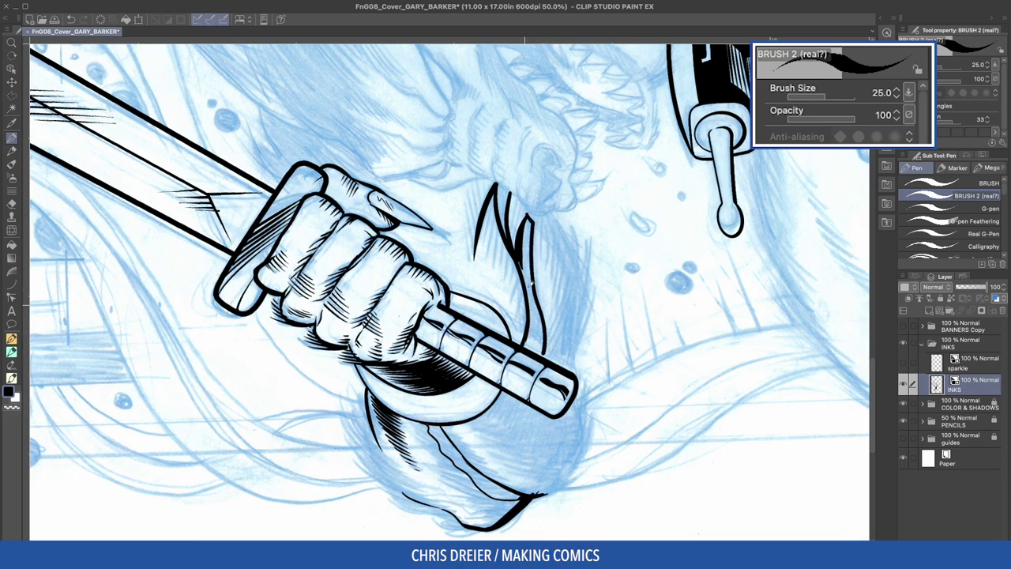
{"action": "mouse_move", "coordinate": [549, 218]}
{"action": "left_mouse_down"}
{"action": "mouse_move", "coordinate": [577, 431]}
{"action": "mouse_move", "coordinate": [546, 493]}
{"action": "mouse_move", "coordinate": [529, 496]}
{"action": "mouse_move", "coordinate": [579, 432]}
{"action": "left_mouse_up"}
{"action": "left_click_drag", "start_coordinate": [556, 485], "coordinate": [571, 460]}
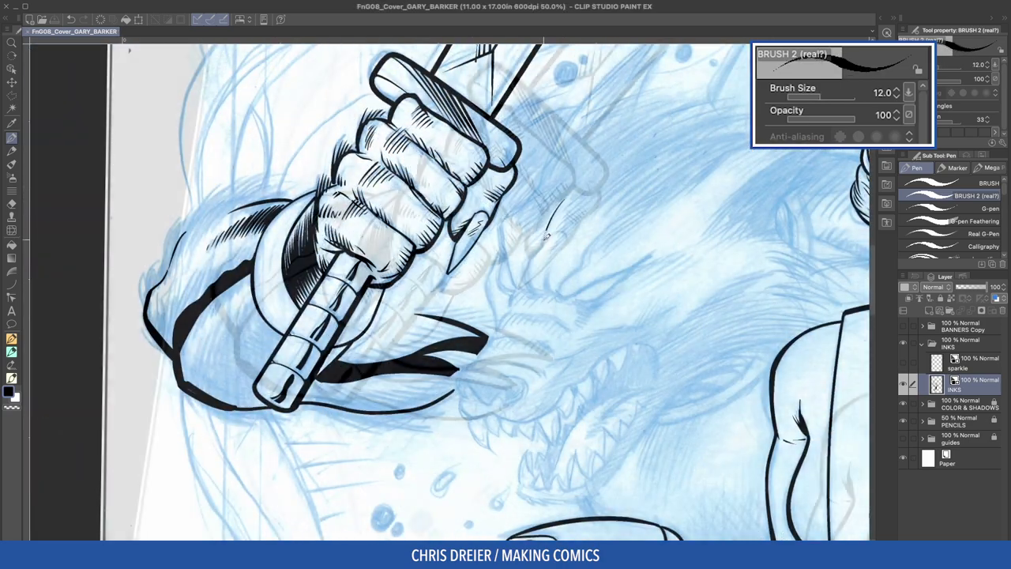
Ink the creature's furrowed brow at brush size 12 and the contour along its snout bridge at size 15.
{"action": "mouse_move", "coordinate": [564, 199]}
{"action": "left_mouse_down"}
{"action": "mouse_move", "coordinate": [531, 265]}
{"action": "mouse_move", "coordinate": [536, 292]}
{"action": "mouse_move", "coordinate": [571, 294]}
{"action": "mouse_move", "coordinate": [563, 289]}
{"action": "left_mouse_up"}
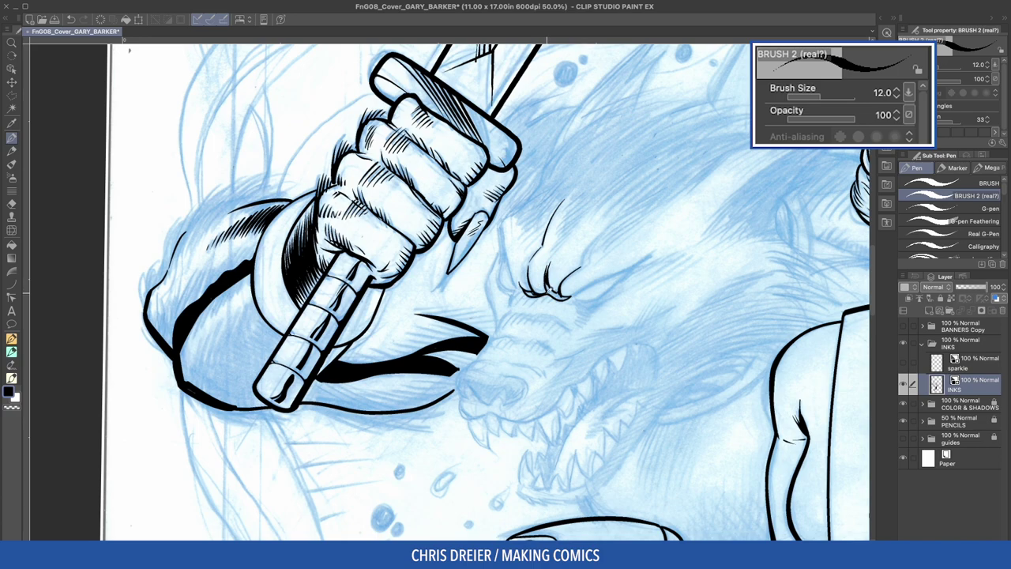
{"action": "key", "text": "]"}
{"action": "mouse_move", "coordinate": [499, 234]}
{"action": "left_mouse_down"}
{"action": "mouse_move", "coordinate": [478, 220]}
{"action": "mouse_move", "coordinate": [486, 310]}
{"action": "left_mouse_up"}
{"action": "mouse_move", "coordinate": [504, 270]}
{"action": "left_mouse_down"}
{"action": "mouse_move", "coordinate": [483, 319]}
{"action": "mouse_move", "coordinate": [501, 321]}
{"action": "left_mouse_up"}
Ink the creature's upper lip contour and the front edge of its muzzle at brush size 15.
{"action": "mouse_move", "coordinate": [601, 195]}
{"action": "left_mouse_down"}
{"action": "mouse_move", "coordinate": [588, 234]}
{"action": "mouse_move", "coordinate": [589, 306]}
{"action": "mouse_move", "coordinate": [566, 341]}
{"action": "mouse_move", "coordinate": [546, 348]}
{"action": "left_mouse_up"}
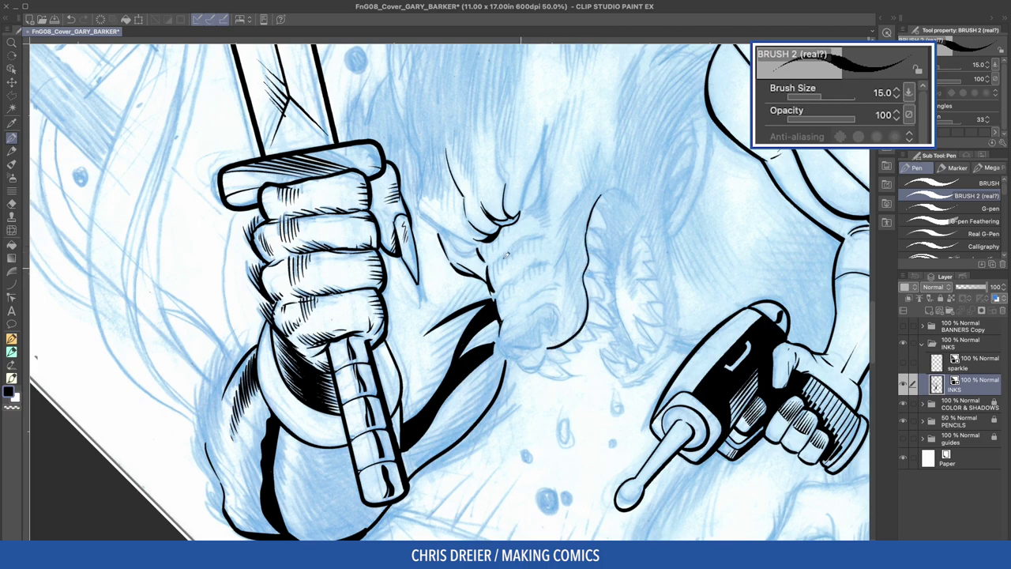
{"action": "left_click_drag", "start_coordinate": [359, 161], "coordinate": [531, 102]}
{"action": "mouse_move", "coordinate": [427, 387]}
{"action": "left_mouse_down"}
{"action": "mouse_move", "coordinate": [427, 405]}
{"action": "mouse_move", "coordinate": [479, 422]}
{"action": "left_mouse_up"}
{"action": "left_click_drag", "start_coordinate": [399, 373], "coordinate": [446, 387]}
{"action": "mouse_move", "coordinate": [487, 336]}
{"action": "left_mouse_down"}
{"action": "mouse_move", "coordinate": [478, 348]}
{"action": "mouse_move", "coordinate": [393, 307]}
{"action": "mouse_move", "coordinate": [399, 323]}
{"action": "mouse_move", "coordinate": [364, 340]}
{"action": "mouse_move", "coordinate": [361, 370]}
{"action": "left_mouse_up"}
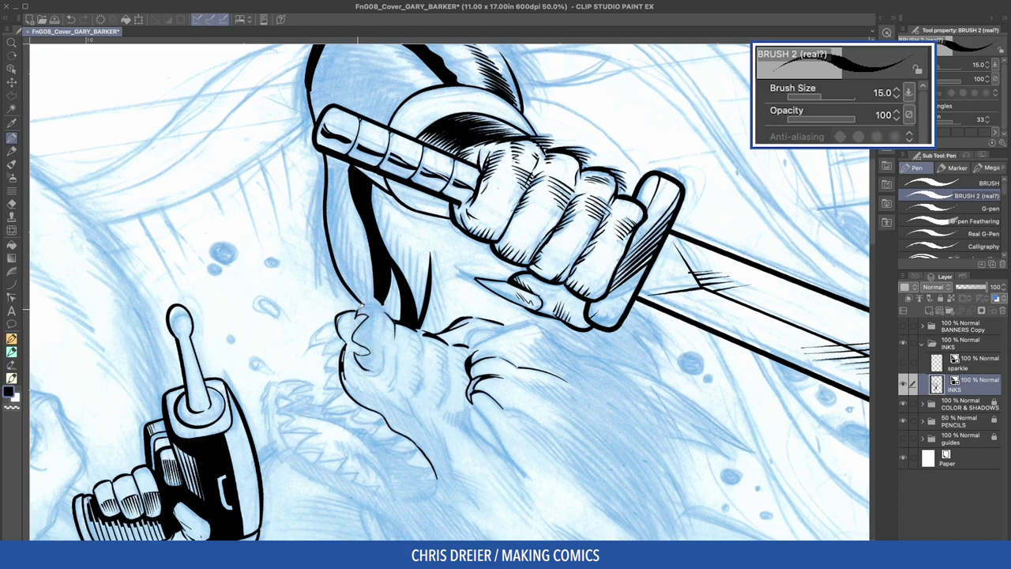
Outline the creature's nose and nostrils and fill their shadow areas with black.
{"action": "mouse_move", "coordinate": [357, 312]}
{"action": "left_mouse_down"}
{"action": "mouse_move", "coordinate": [384, 308]}
{"action": "mouse_move", "coordinate": [389, 317]}
{"action": "mouse_move", "coordinate": [369, 371]}
{"action": "left_mouse_up"}
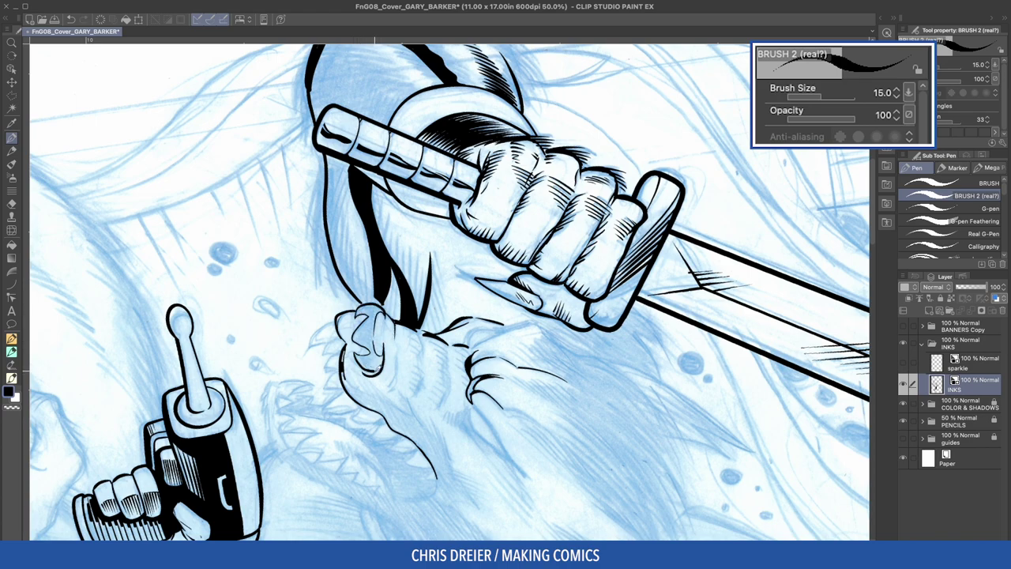
{"action": "key", "text": "g"}
{"action": "left_click", "coordinate": [365, 320]}
{"action": "left_click", "coordinate": [369, 364]}
{"action": "left_click", "coordinate": [373, 308]}
Feather the nose's shadow edge with BRUSH 2 at size 10 and ink the second line along the upper lip.
{"action": "key", "text": "p"}
{"action": "key", "text": "bracketleft"}
{"action": "key", "text": "bracketleft"}
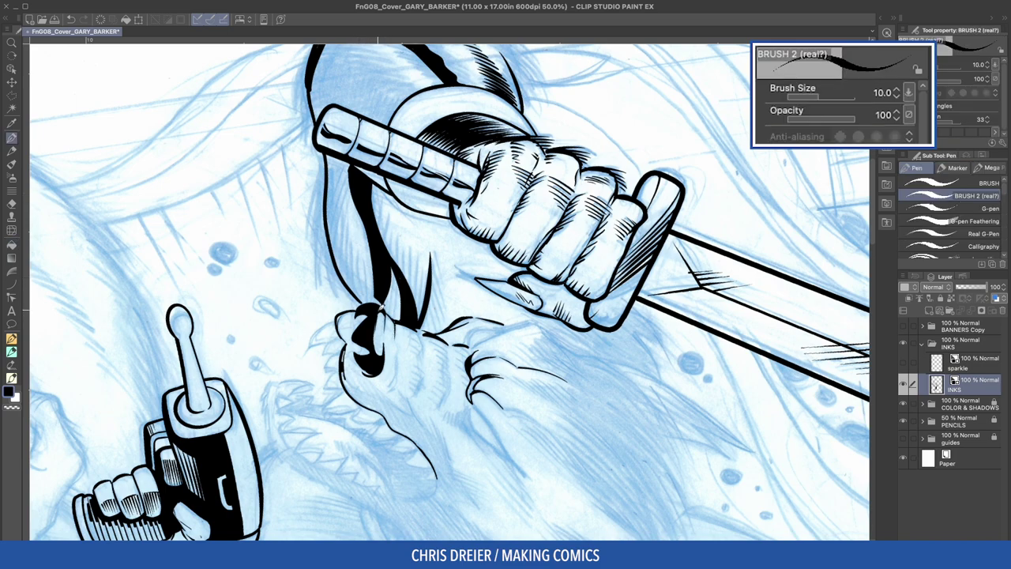
{"action": "left_click_drag", "start_coordinate": [384, 306], "coordinate": [386, 347]}
{"action": "mouse_move", "coordinate": [346, 343]}
{"action": "left_mouse_down"}
{"action": "mouse_move", "coordinate": [343, 355]}
{"action": "mouse_move", "coordinate": [428, 429]}
{"action": "mouse_move", "coordinate": [452, 499]}
{"action": "left_mouse_up"}
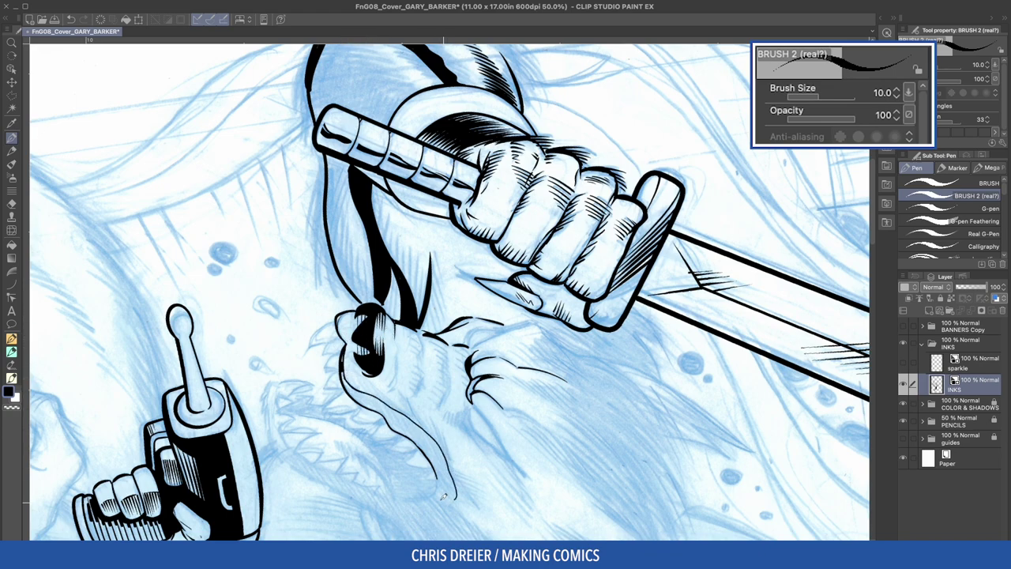
Ink the wrinkles across the creature's snout and fill the small brow crease gap with black.
{"action": "left_click_drag", "start_coordinate": [164, 240], "coordinate": [133, 153]}
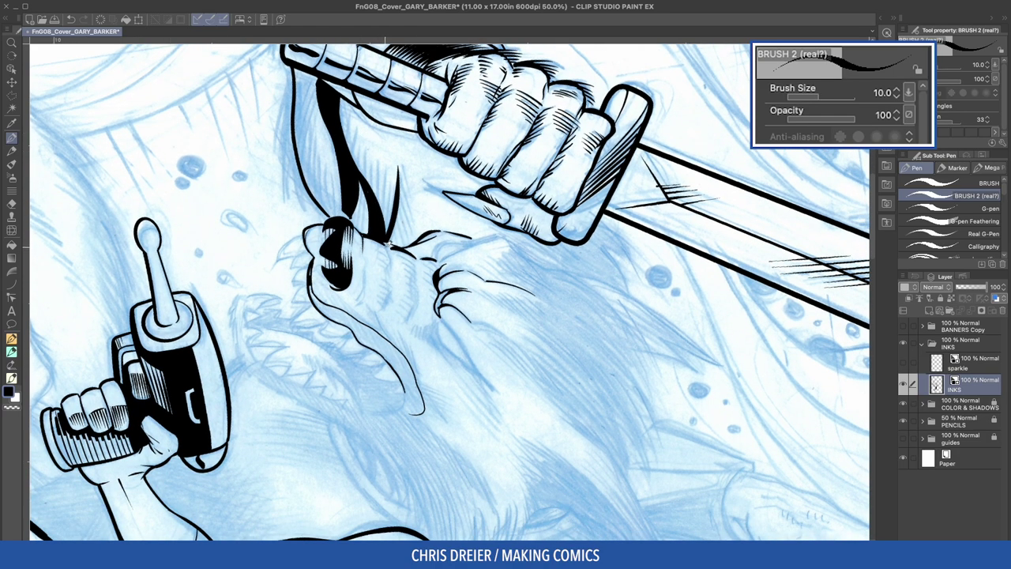
{"action": "left_click_drag", "start_coordinate": [389, 271], "coordinate": [388, 303]}
{"action": "mouse_move", "coordinate": [420, 262]}
{"action": "left_mouse_down"}
{"action": "mouse_move", "coordinate": [408, 316]}
{"action": "mouse_move", "coordinate": [417, 285]}
{"action": "mouse_move", "coordinate": [417, 294]}
{"action": "mouse_move", "coordinate": [451, 289]}
{"action": "left_mouse_up"}
{"action": "key", "text": "g"}
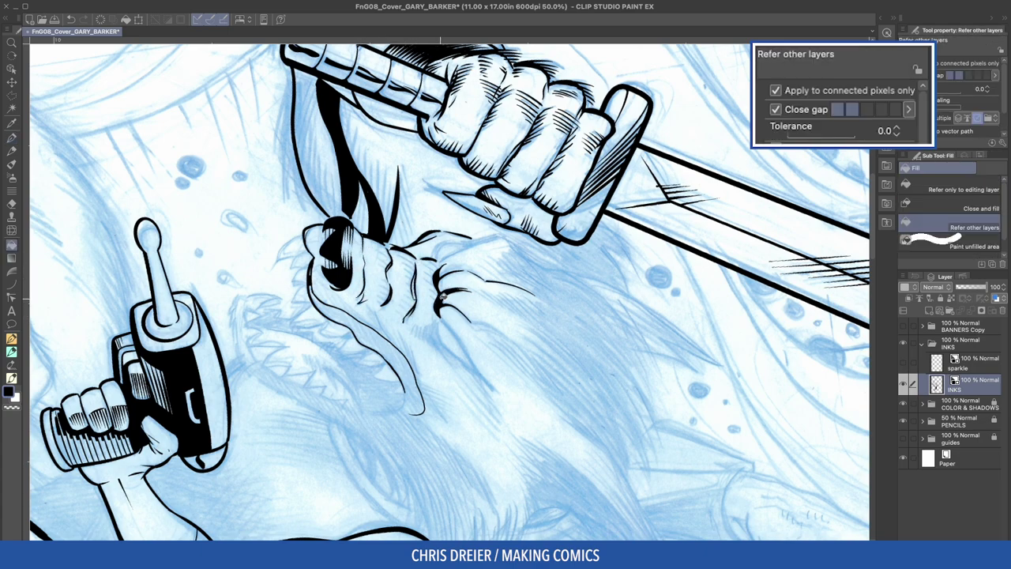
{"action": "left_click", "coordinate": [441, 303]}
{"action": "key", "text": "p"}
Ink the two converging contour lines of the creature's narrowed eye with BRUSH 2 at size 15.
{"action": "left_click_drag", "start_coordinate": [479, 196], "coordinate": [473, 280]}
{"action": "key", "text": "ctrl+z"}
{"action": "key", "text": "bracketright"}
{"action": "key", "text": "bracketright"}
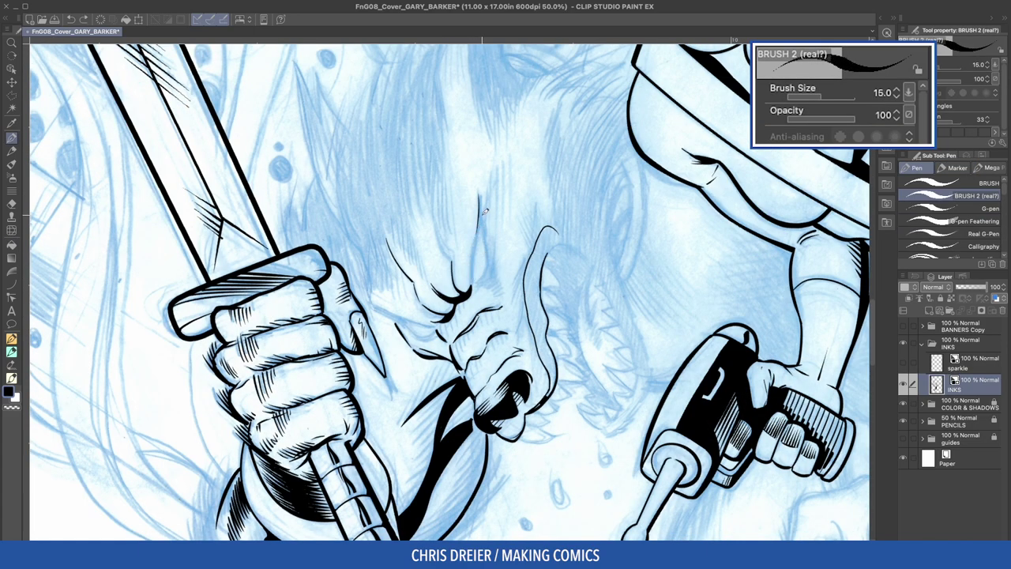
{"action": "left_click_drag", "start_coordinate": [480, 226], "coordinate": [475, 279]}
{"action": "left_click_drag", "start_coordinate": [480, 189], "coordinate": [495, 270]}
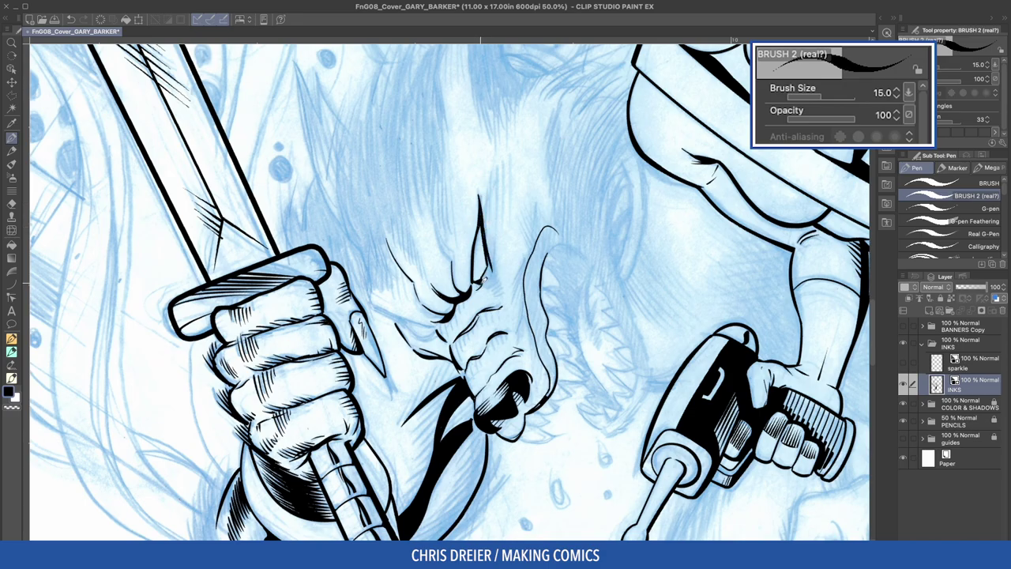
Ink the creases at the far side of the creature's brow and fill the eye's inner corner with black.
{"action": "left_click_drag", "start_coordinate": [384, 297], "coordinate": [400, 73]}
{"action": "mouse_move", "coordinate": [401, 233]}
{"action": "left_mouse_down"}
{"action": "mouse_move", "coordinate": [419, 295]}
{"action": "mouse_move", "coordinate": [402, 286]}
{"action": "mouse_move", "coordinate": [407, 301]}
{"action": "mouse_move", "coordinate": [420, 297]}
{"action": "mouse_move", "coordinate": [410, 278]}
{"action": "left_mouse_up"}
{"action": "key", "text": "super+z"}
{"action": "key", "text": "g"}
{"action": "left_click", "coordinate": [487, 320]}
{"action": "key", "text": "p"}
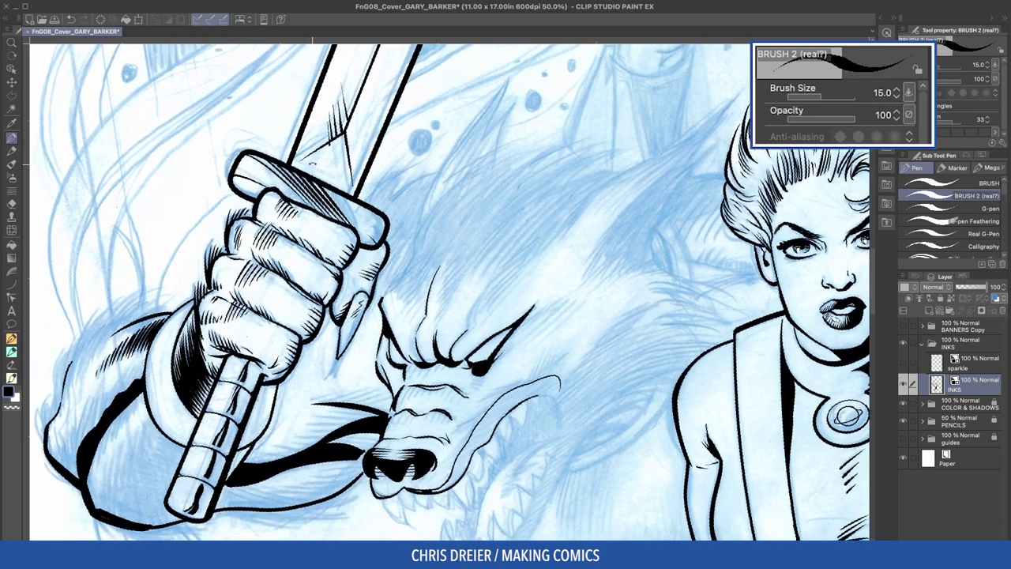
Ink the edge of the creature's forehead and the jagged fur tufts beside the sword guard at brush size 15.
{"action": "left_click_drag", "start_coordinate": [312, 164], "coordinate": [337, 269]}
{"action": "left_click_drag", "start_coordinate": [393, 330], "coordinate": [398, 285]}
{"action": "mouse_move", "coordinate": [378, 191]}
{"action": "left_mouse_down"}
{"action": "mouse_move", "coordinate": [352, 238]}
{"action": "mouse_move", "coordinate": [331, 249]}
{"action": "mouse_move", "coordinate": [372, 228]}
{"action": "mouse_move", "coordinate": [323, 252]}
{"action": "left_mouse_up"}
{"action": "left_click_drag", "start_coordinate": [378, 194], "coordinate": [398, 300]}
{"action": "left_click_drag", "start_coordinate": [407, 191], "coordinate": [390, 290]}
{"action": "mouse_move", "coordinate": [301, 229]}
{"action": "left_mouse_down"}
{"action": "mouse_move", "coordinate": [343, 175]}
{"action": "mouse_move", "coordinate": [603, 207]}
{"action": "mouse_move", "coordinate": [546, 242]}
{"action": "left_mouse_up"}
{"action": "left_click_drag", "start_coordinate": [408, 177], "coordinate": [419, 273]}
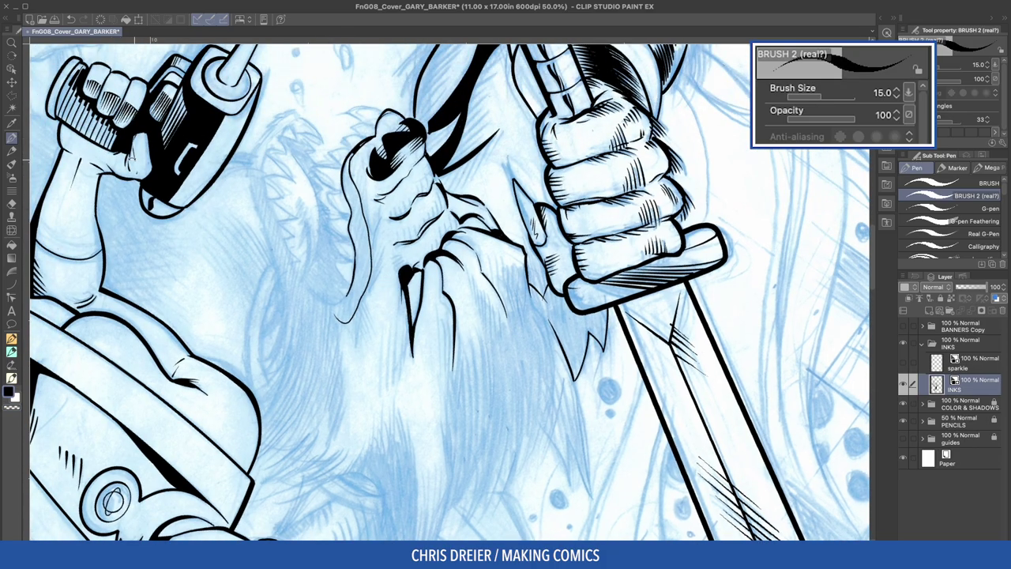
Feather the wrinkles across the creature's snout with short hatch lines, using BRUSH 2 at size 10.
{"action": "left_click_drag", "start_coordinate": [134, 159], "coordinate": [373, 414]}
{"action": "left_click_drag", "start_coordinate": [332, 305], "coordinate": [435, 176]}
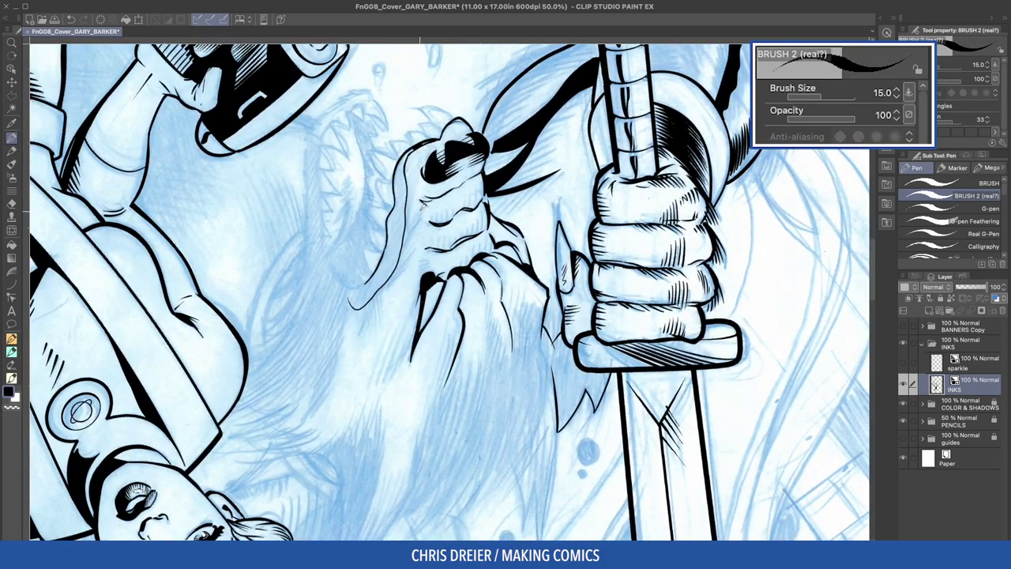
{"action": "left_click_drag", "start_coordinate": [434, 217], "coordinate": [451, 221]}
{"action": "left_click_drag", "start_coordinate": [441, 203], "coordinate": [444, 204]}
{"action": "key", "text": "bracketleft"}
{"action": "key", "text": "bracketleft"}
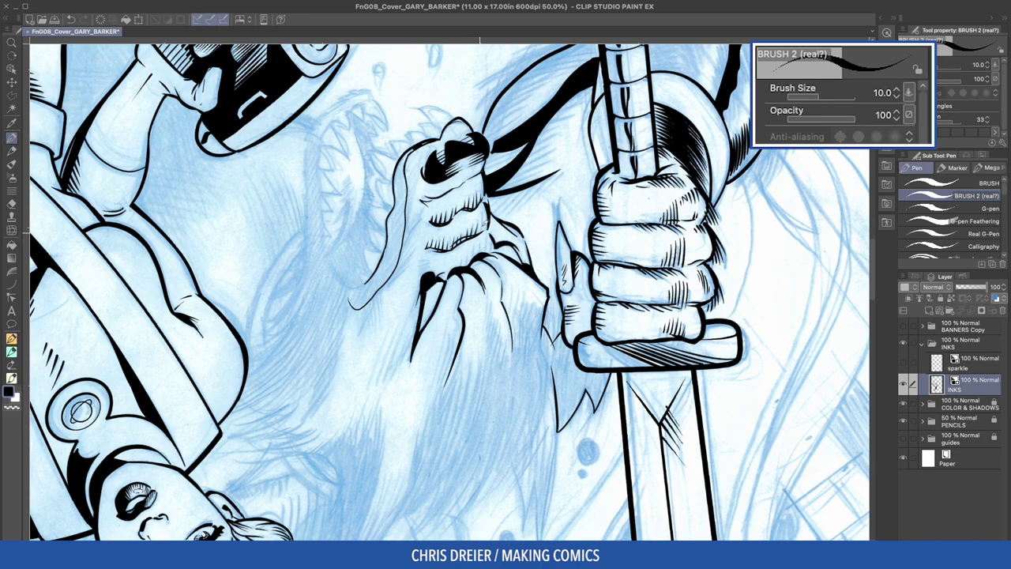
{"action": "left_click_drag", "start_coordinate": [494, 232], "coordinate": [468, 264]}
{"action": "left_click_drag", "start_coordinate": [473, 244], "coordinate": [465, 266]}
{"action": "left_click_drag", "start_coordinate": [289, 209], "coordinate": [367, 411]}
{"action": "left_click_drag", "start_coordinate": [379, 303], "coordinate": [380, 243]}
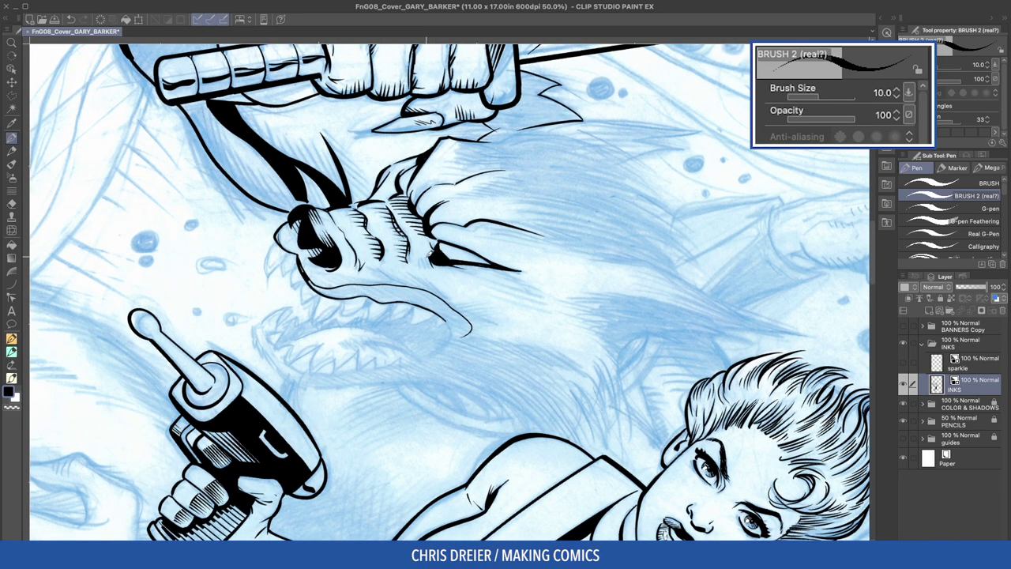
Feather the side of the creature's muzzle above the lip and the shadow trailing from its eye.
{"action": "left_click_drag", "start_coordinate": [438, 371], "coordinate": [402, 306]}
{"action": "mouse_move", "coordinate": [420, 304]}
{"action": "left_mouse_down"}
{"action": "mouse_move", "coordinate": [406, 221]}
{"action": "mouse_move", "coordinate": [448, 303]}
{"action": "left_mouse_up"}
{"action": "left_click_drag", "start_coordinate": [451, 234], "coordinate": [453, 311]}
{"action": "left_click_drag", "start_coordinate": [462, 213], "coordinate": [456, 306]}
{"action": "key", "text": "bracketright"}
{"action": "mouse_move", "coordinate": [460, 203]}
{"action": "left_mouse_down"}
{"action": "mouse_move", "coordinate": [467, 292]}
{"action": "mouse_move", "coordinate": [477, 278]}
{"action": "left_mouse_up"}
{"action": "left_click_drag", "start_coordinate": [485, 242], "coordinate": [479, 292]}
{"action": "mouse_move", "coordinate": [526, 173]}
{"action": "left_mouse_down"}
{"action": "mouse_move", "coordinate": [538, 215]}
{"action": "mouse_move", "coordinate": [532, 180]}
{"action": "mouse_move", "coordinate": [542, 187]}
{"action": "mouse_move", "coordinate": [547, 249]}
{"action": "left_mouse_up"}
{"action": "mouse_move", "coordinate": [550, 191]}
{"action": "left_mouse_down"}
{"action": "mouse_move", "coordinate": [545, 248]}
{"action": "mouse_move", "coordinate": [556, 253]}
{"action": "left_mouse_up"}
{"action": "left_click_drag", "start_coordinate": [566, 210], "coordinate": [569, 264]}
Shade the fur behind the creature's brow and ink the curved lines between its jaw and the heroine's shoulder.
{"action": "key", "text": "bracketright"}
{"action": "key", "text": "bracketright"}
{"action": "mouse_move", "coordinate": [556, 204]}
{"action": "left_mouse_down"}
{"action": "mouse_move", "coordinate": [556, 261]}
{"action": "mouse_move", "coordinate": [569, 267]}
{"action": "left_mouse_up"}
{"action": "left_click_drag", "start_coordinate": [564, 225], "coordinate": [561, 263]}
{"action": "key", "text": "ctrl+at"}
{"action": "left_click_drag", "start_coordinate": [224, 259], "coordinate": [391, 228]}
{"action": "key", "text": "ctrl+at"}
{"action": "mouse_move", "coordinate": [345, 312]}
{"action": "left_mouse_down"}
{"action": "mouse_move", "coordinate": [340, 297]}
{"action": "mouse_move", "coordinate": [415, 407]}
{"action": "left_mouse_up"}
{"action": "key", "text": "bracketleft"}
{"action": "key", "text": "bracketleft"}
{"action": "mouse_move", "coordinate": [512, 227]}
{"action": "left_mouse_down"}
{"action": "mouse_move", "coordinate": [508, 282]}
{"action": "mouse_move", "coordinate": [514, 252]}
{"action": "mouse_move", "coordinate": [512, 315]}
{"action": "left_mouse_up"}
{"action": "mouse_move", "coordinate": [526, 278]}
{"action": "left_mouse_down"}
{"action": "mouse_move", "coordinate": [518, 292]}
{"action": "mouse_move", "coordinate": [537, 337]}
{"action": "left_mouse_up"}
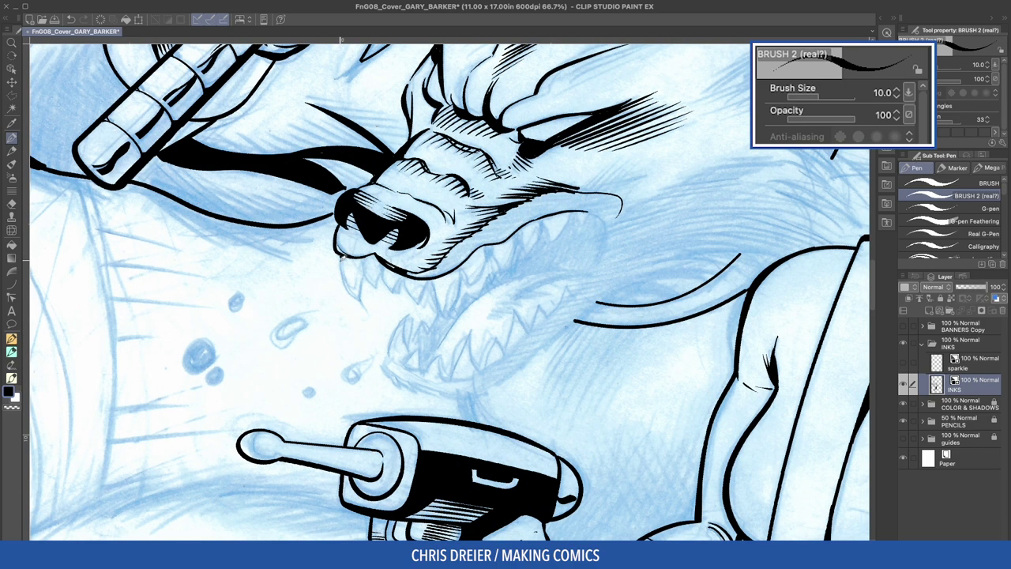
Ink the row of fangs along the creature's upper jaw with BRUSH 2 at size 10.
{"action": "mouse_move", "coordinate": [341, 256]}
{"action": "left_mouse_down"}
{"action": "mouse_move", "coordinate": [360, 302]}
{"action": "mouse_move", "coordinate": [387, 272]}
{"action": "mouse_move", "coordinate": [395, 292]}
{"action": "mouse_move", "coordinate": [430, 303]}
{"action": "mouse_move", "coordinate": [440, 321]}
{"action": "left_mouse_up"}
{"action": "mouse_move", "coordinate": [460, 265]}
{"action": "left_mouse_down"}
{"action": "mouse_move", "coordinate": [457, 301]}
{"action": "mouse_move", "coordinate": [441, 319]}
{"action": "left_mouse_up"}
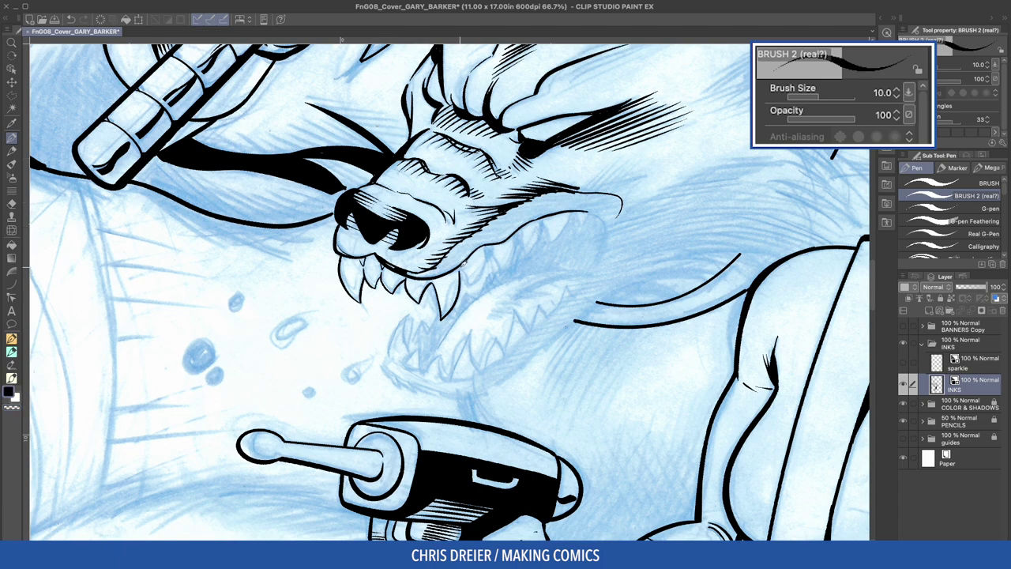
{"action": "left_click_drag", "start_coordinate": [491, 248], "coordinate": [471, 282]}
{"action": "mouse_move", "coordinate": [517, 239]}
{"action": "left_mouse_down"}
{"action": "mouse_move", "coordinate": [504, 272]}
{"action": "mouse_move", "coordinate": [515, 252]}
{"action": "left_mouse_up"}
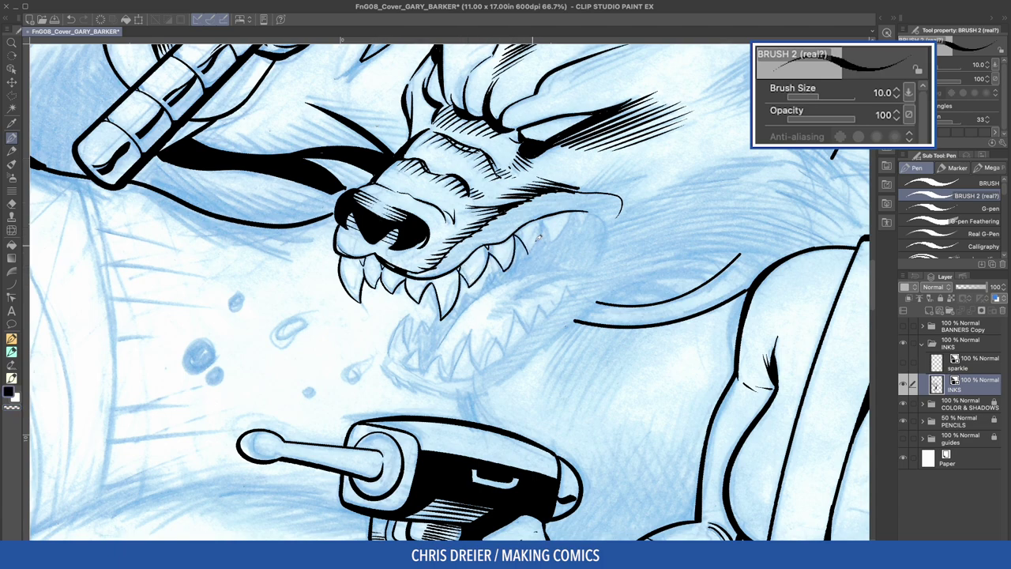
{"action": "mouse_move", "coordinate": [540, 221]}
{"action": "left_mouse_down"}
{"action": "mouse_move", "coordinate": [527, 254]}
{"action": "mouse_move", "coordinate": [551, 241]}
{"action": "left_mouse_up"}
{"action": "mouse_move", "coordinate": [576, 211]}
{"action": "left_mouse_down"}
{"action": "mouse_move", "coordinate": [557, 261]}
{"action": "mouse_move", "coordinate": [458, 340]}
{"action": "left_mouse_up"}
Ink the jagged teeth of the creature's lower jaw and the curved edge of its tongue.
{"action": "scroll", "coordinate": [589, 163], "scroll_direction": "down", "scroll_amount": 2}
{"action": "mouse_move", "coordinate": [422, 309]}
{"action": "left_mouse_down"}
{"action": "mouse_move", "coordinate": [434, 339]}
{"action": "mouse_move", "coordinate": [443, 317]}
{"action": "mouse_move", "coordinate": [456, 339]}
{"action": "mouse_move", "coordinate": [418, 330]}
{"action": "mouse_move", "coordinate": [460, 337]}
{"action": "mouse_move", "coordinate": [419, 289]}
{"action": "left_mouse_up"}
{"action": "left_click_drag", "start_coordinate": [419, 289], "coordinate": [424, 300]}
{"action": "left_click_drag", "start_coordinate": [424, 300], "coordinate": [433, 282]}
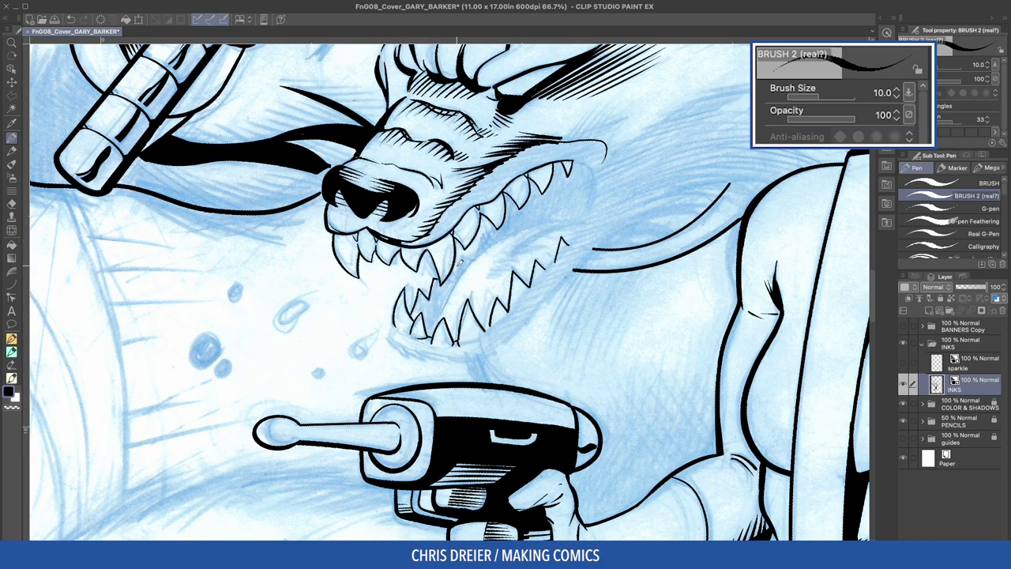
{"action": "mouse_move", "coordinate": [439, 207]}
{"action": "left_mouse_down"}
{"action": "mouse_move", "coordinate": [456, 207]}
{"action": "mouse_move", "coordinate": [501, 359]}
{"action": "mouse_move", "coordinate": [508, 337]}
{"action": "left_mouse_up"}
{"action": "left_click_drag", "start_coordinate": [464, 185], "coordinate": [412, 365]}
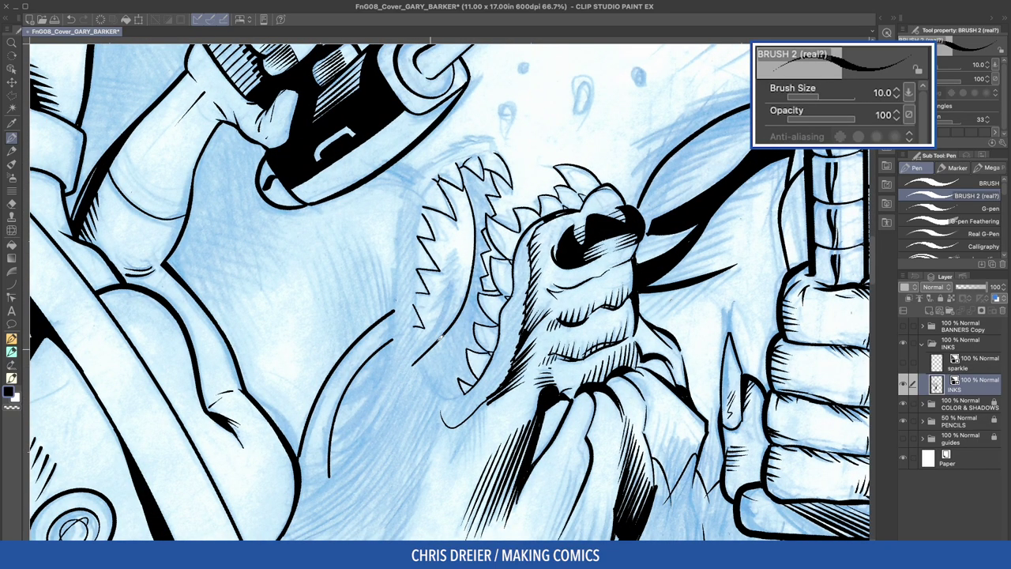
Draw a heavy shadow stroke down the creature's tongue with G-pen Feathering at size 20.
{"action": "left_click", "coordinate": [954, 221]}
{"action": "key", "text": "minus"}
{"action": "key", "text": "bracketright"}
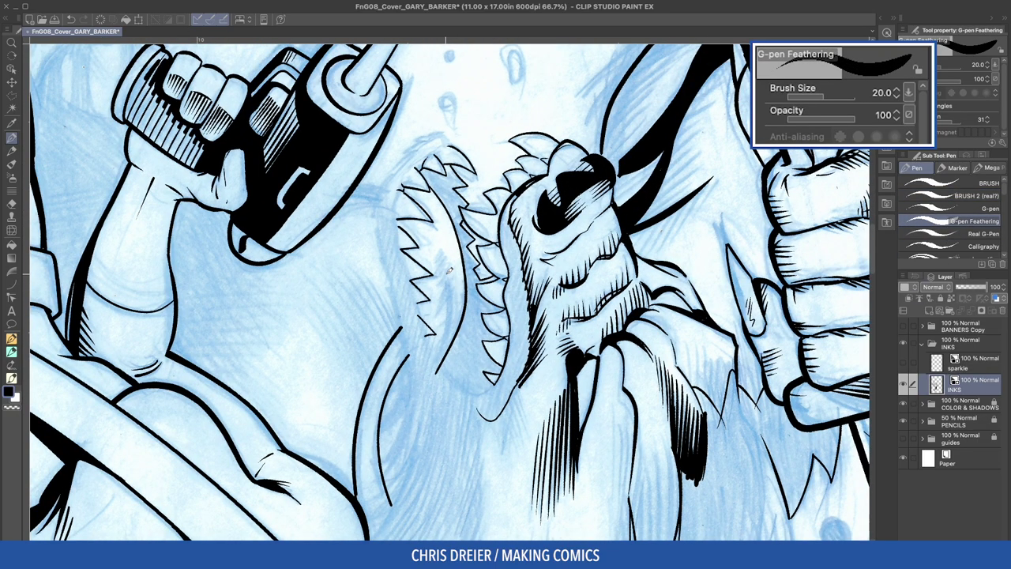
{"action": "left_click_drag", "start_coordinate": [448, 275], "coordinate": [428, 372]}
{"action": "key", "text": "super+z"}
{"action": "left_click_drag", "start_coordinate": [447, 268], "coordinate": [435, 372]}
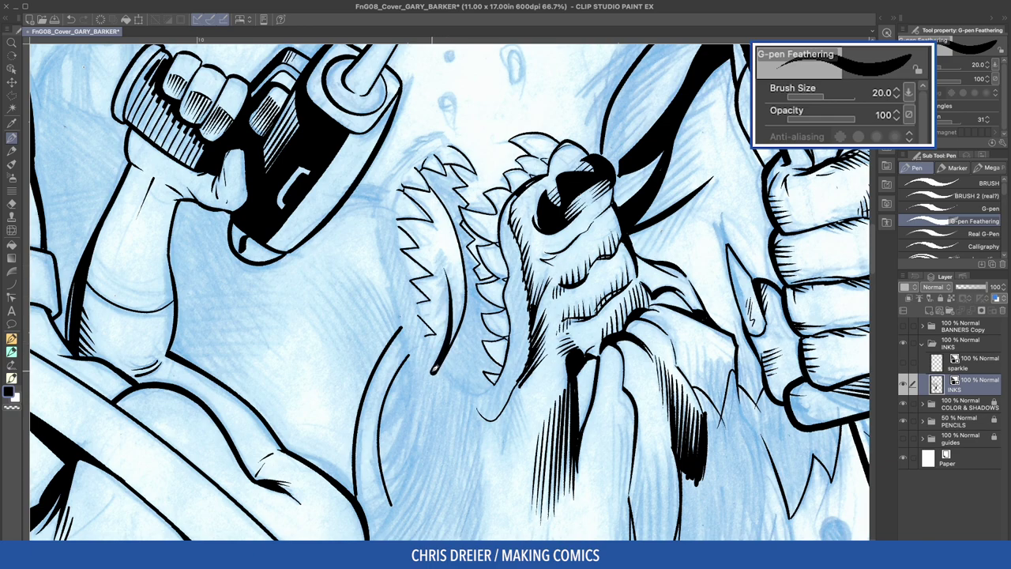
Feather the tongue's shadow with rows of hatch lines, using BRUSH 2 at sizes 10 and 12.
{"action": "left_click", "coordinate": [954, 196]}
{"action": "key", "text": "minus"}
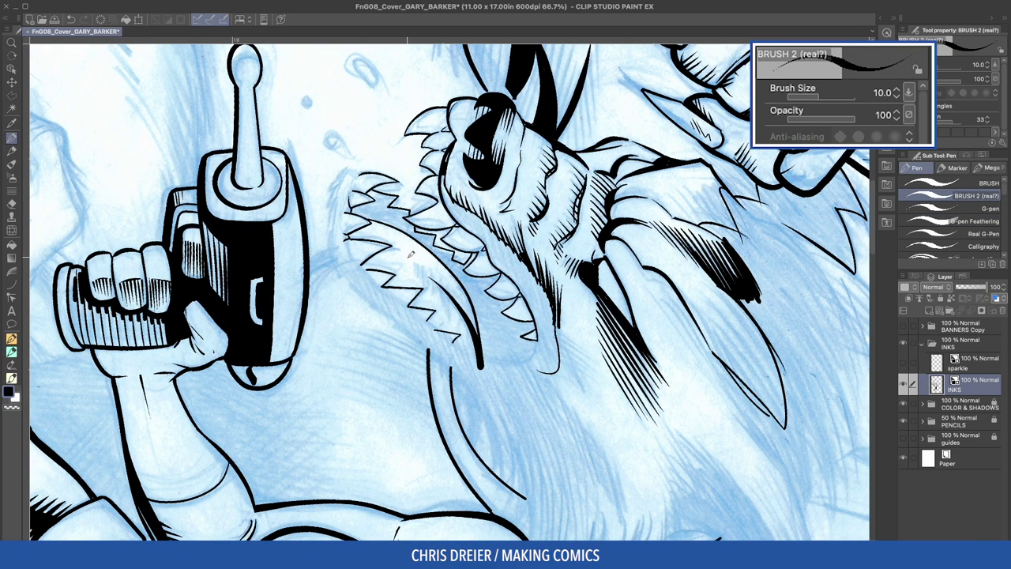
{"action": "left_click_drag", "start_coordinate": [415, 257], "coordinate": [447, 303]}
{"action": "key", "text": "bracketright"}
{"action": "left_click_drag", "start_coordinate": [444, 278], "coordinate": [461, 335]}
{"action": "left_click_drag", "start_coordinate": [463, 289], "coordinate": [469, 357]}
{"action": "left_click_drag", "start_coordinate": [479, 305], "coordinate": [472, 361]}
{"action": "left_click_drag", "start_coordinate": [482, 318], "coordinate": [475, 364]}
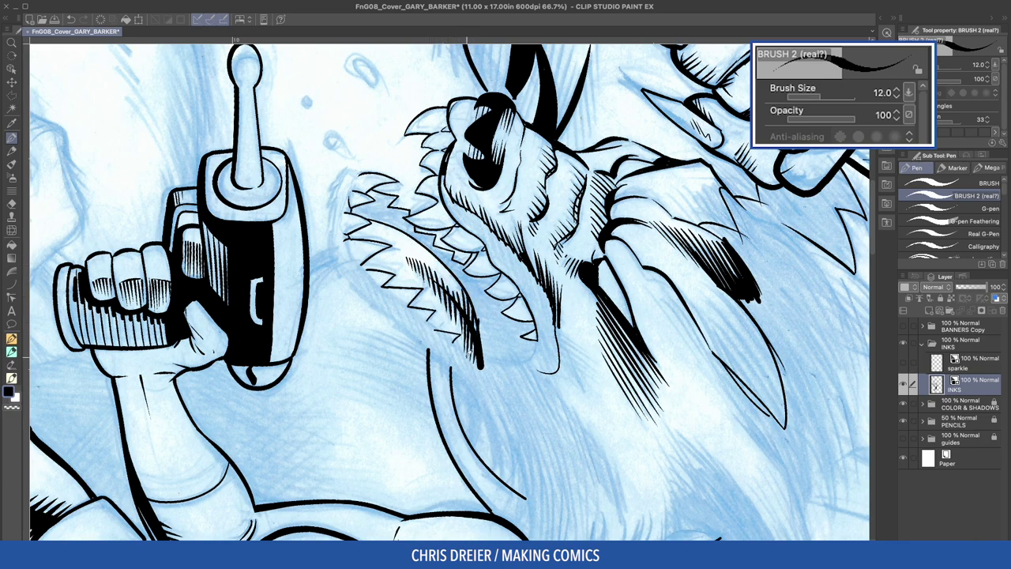
Ink the gum line below the lower teeth and the outer contour of the creature's lower jaw at size 12.
{"action": "left_click_drag", "start_coordinate": [252, 256], "coordinate": [309, 149]}
{"action": "left_click_drag", "start_coordinate": [398, 223], "coordinate": [434, 367]}
{"action": "left_click_drag", "start_coordinate": [271, 212], "coordinate": [259, 284]}
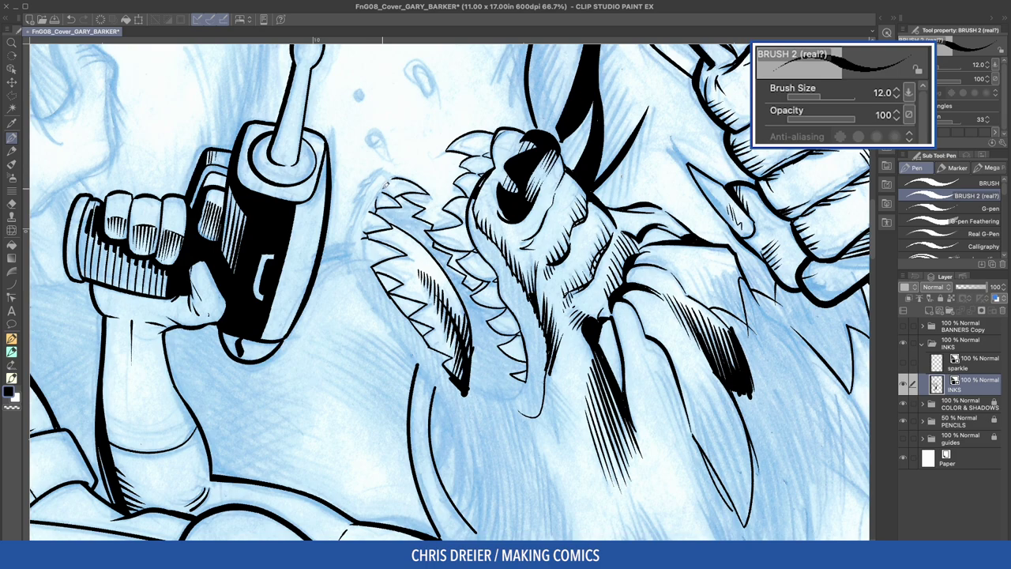
{"action": "left_click_drag", "start_coordinate": [380, 171], "coordinate": [397, 173]}
{"action": "left_click_drag", "start_coordinate": [347, 251], "coordinate": [449, 392]}
{"action": "mouse_move", "coordinate": [384, 340]}
{"action": "left_mouse_down"}
{"action": "mouse_move", "coordinate": [369, 307]}
{"action": "mouse_move", "coordinate": [404, 387]}
{"action": "left_mouse_up"}
{"action": "key", "text": "super+z"}
{"action": "left_click_drag", "start_coordinate": [387, 319], "coordinate": [406, 386]}
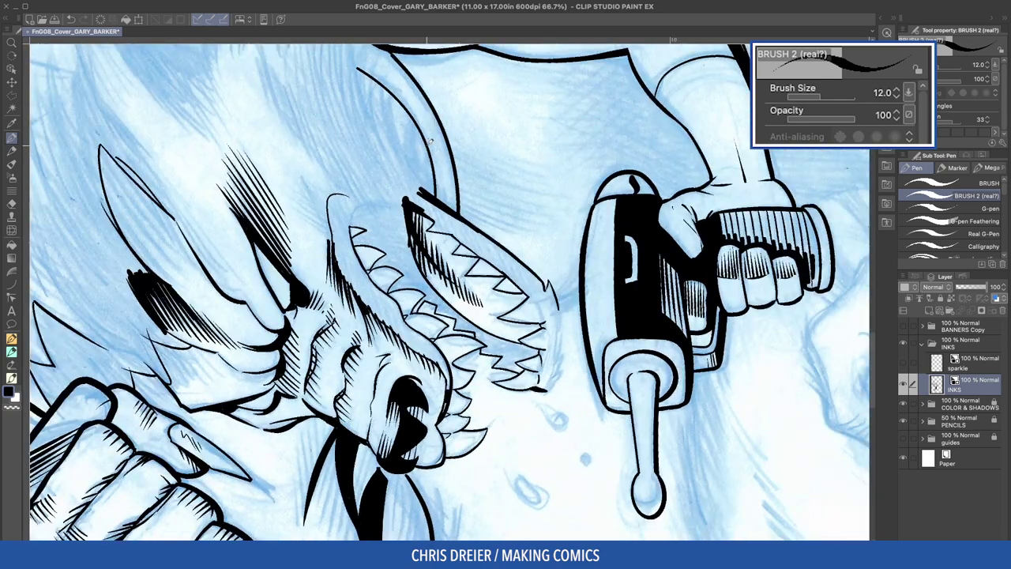
Ink spiky tufts inside the leaf-shaped form behind the creature's jaw and fill the area around them with black.
{"action": "left_click_drag", "start_coordinate": [415, 140], "coordinate": [427, 148]}
{"action": "left_click_drag", "start_coordinate": [415, 141], "coordinate": [425, 170]}
{"action": "left_click_drag", "start_coordinate": [410, 120], "coordinate": [403, 150]}
{"action": "mouse_move", "coordinate": [395, 96]}
{"action": "left_mouse_down"}
{"action": "mouse_move", "coordinate": [405, 157]}
{"action": "mouse_move", "coordinate": [392, 110]}
{"action": "mouse_move", "coordinate": [377, 128]}
{"action": "left_mouse_up"}
{"action": "mouse_move", "coordinate": [372, 71]}
{"action": "left_mouse_down"}
{"action": "mouse_move", "coordinate": [373, 123]}
{"action": "mouse_move", "coordinate": [418, 192]}
{"action": "left_mouse_up"}
{"action": "key", "text": "g"}
{"action": "left_click", "coordinate": [401, 156]}
{"action": "key", "text": "p"}
Ink the tapering lines of the form behind the heroine's head with BRUSH 2 at size 12.
{"action": "left_click_drag", "start_coordinate": [376, 128], "coordinate": [587, 454]}
{"action": "mouse_move", "coordinate": [460, 254]}
{"action": "left_mouse_down"}
{"action": "mouse_move", "coordinate": [462, 277]}
{"action": "mouse_move", "coordinate": [433, 330]}
{"action": "left_mouse_up"}
{"action": "left_click_drag", "start_coordinate": [456, 279], "coordinate": [441, 331]}
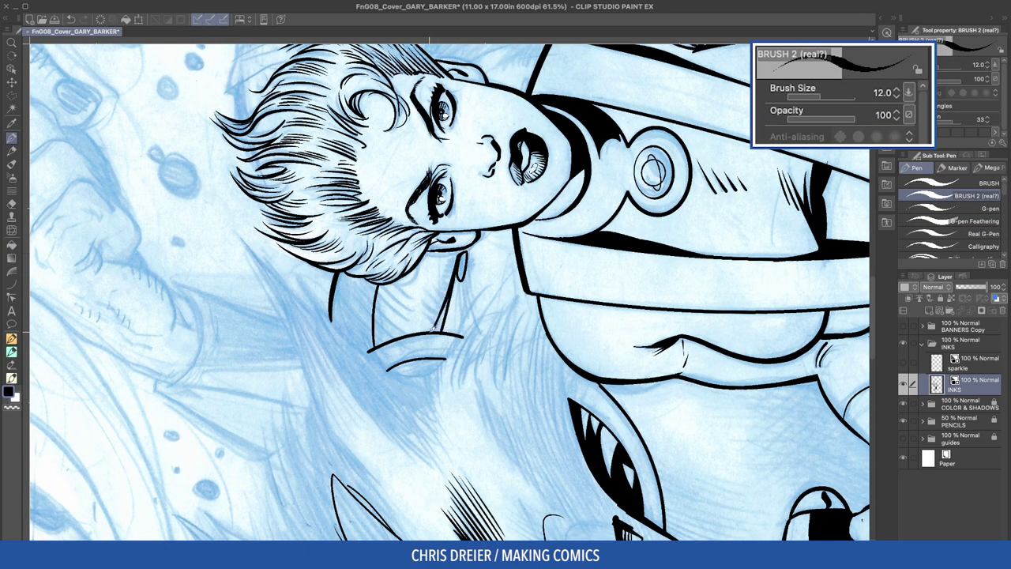
{"action": "left_click_drag", "start_coordinate": [332, 321], "coordinate": [370, 351]}
{"action": "mouse_move", "coordinate": [616, 458]}
{"action": "left_mouse_down"}
{"action": "mouse_move", "coordinate": [598, 192]}
{"action": "mouse_move", "coordinate": [598, 282]}
{"action": "left_mouse_up"}
{"action": "mouse_move", "coordinate": [318, 289]}
{"action": "left_mouse_down"}
{"action": "mouse_move", "coordinate": [328, 317]}
{"action": "mouse_move", "coordinate": [318, 313]}
{"action": "mouse_move", "coordinate": [319, 297]}
{"action": "mouse_move", "coordinate": [330, 321]}
{"action": "mouse_move", "coordinate": [380, 341]}
{"action": "mouse_move", "coordinate": [364, 325]}
{"action": "mouse_move", "coordinate": [374, 337]}
{"action": "left_mouse_up"}
{"action": "key", "text": "ctrl+z"}
{"action": "key", "text": "ctrl+z"}
{"action": "key", "text": "ctrl+z"}
{"action": "key", "text": "ctrl+z"}
{"action": "key", "text": "ctrl+z"}
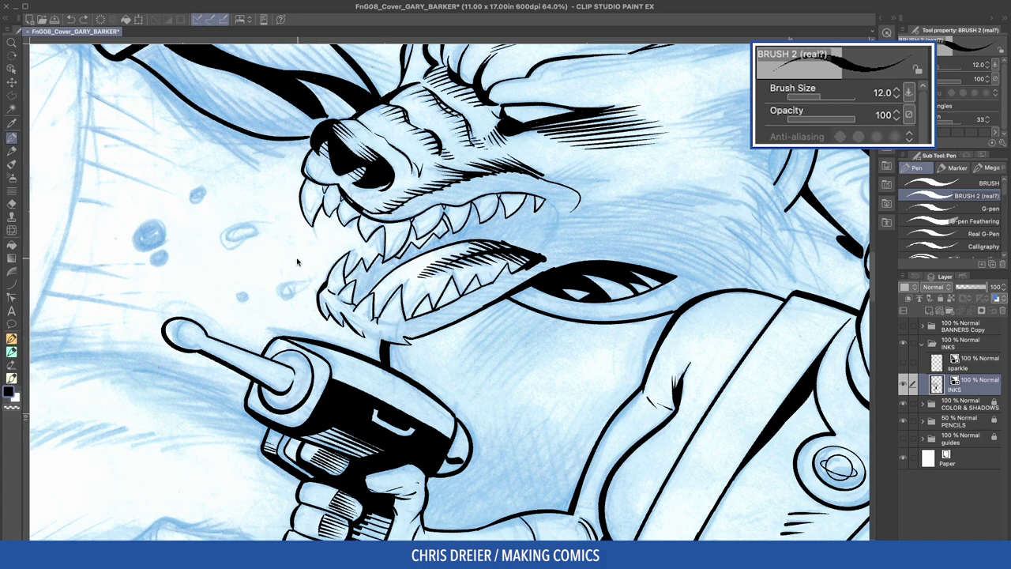
Close off the back of the creature's open mouth with ink lines and fill the mouth interior with black.
{"action": "left_click_drag", "start_coordinate": [270, 235], "coordinate": [349, 140]}
{"action": "mouse_move", "coordinate": [350, 248]}
{"action": "left_mouse_down"}
{"action": "mouse_move", "coordinate": [364, 290]}
{"action": "mouse_move", "coordinate": [403, 289]}
{"action": "left_mouse_up"}
{"action": "mouse_move", "coordinate": [245, 255]}
{"action": "left_mouse_down"}
{"action": "mouse_move", "coordinate": [368, 447]}
{"action": "mouse_move", "coordinate": [430, 466]}
{"action": "left_mouse_up"}
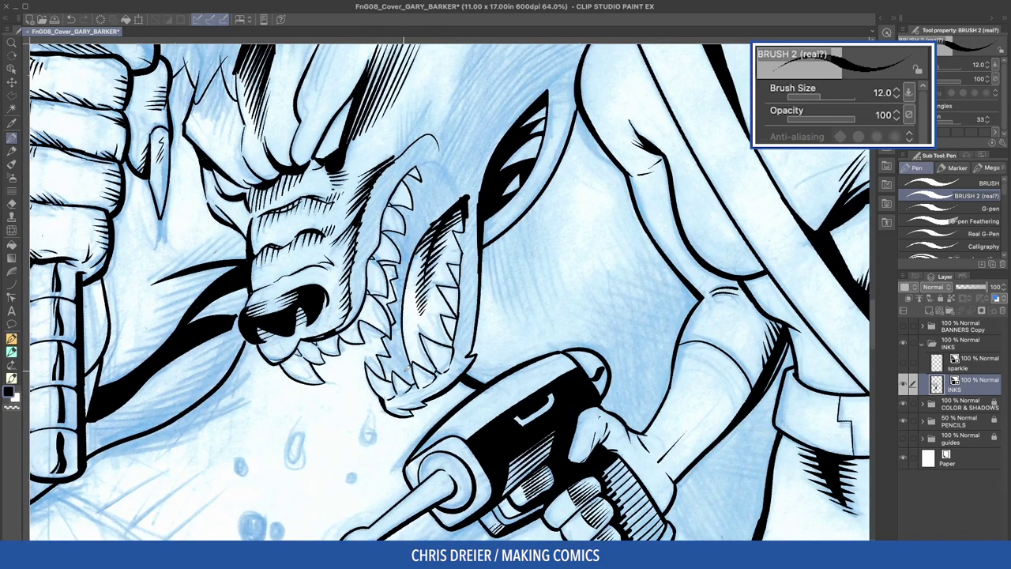
{"action": "left_click_drag", "start_coordinate": [416, 158], "coordinate": [467, 190]}
{"action": "left_click_drag", "start_coordinate": [324, 217], "coordinate": [381, 164]}
{"action": "key", "text": "g"}
{"action": "left_click", "coordinate": [411, 259]}
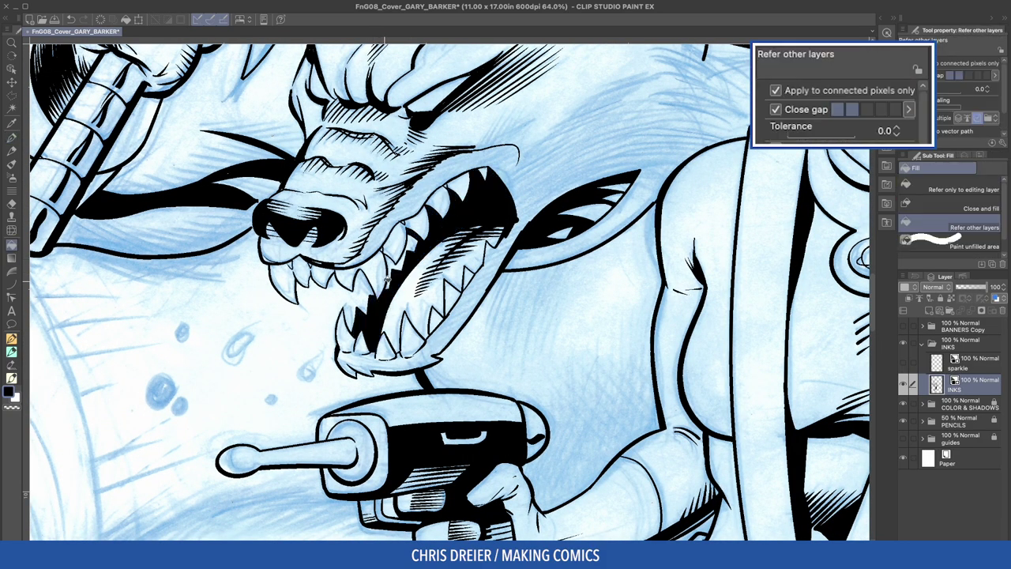
Select the lower gum area and hatch it with BRUSH 2 at size 10.
{"action": "mouse_move", "coordinate": [244, 360]}
{"action": "left_mouse_down"}
{"action": "mouse_move", "coordinate": [259, 214]}
{"action": "mouse_move", "coordinate": [226, 181]}
{"action": "mouse_move", "coordinate": [346, 71]}
{"action": "left_mouse_up"}
{"action": "key", "text": "w"}
{"action": "left_click", "coordinate": [229, 198]}
{"action": "key", "text": "m"}
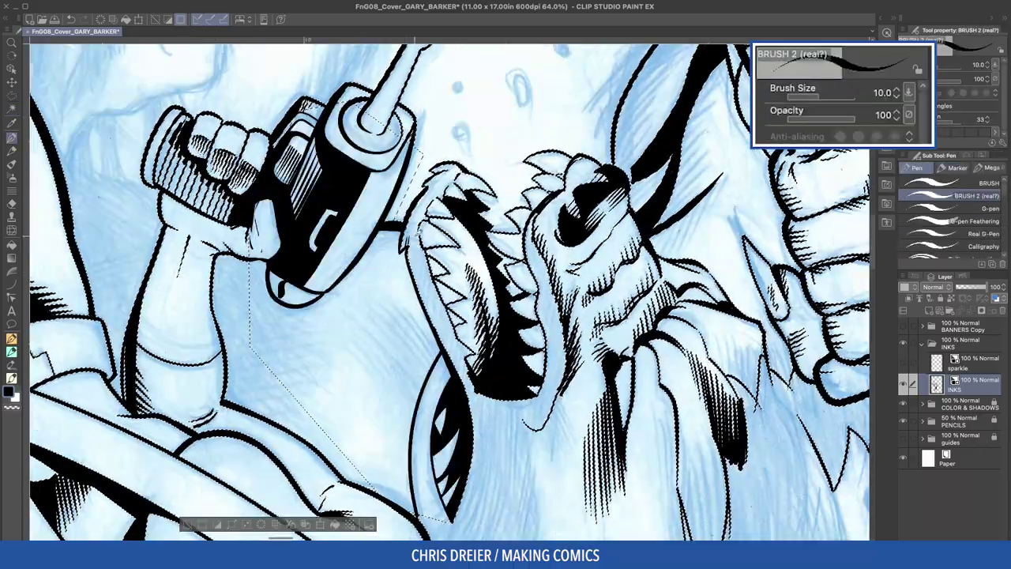
{"action": "mouse_move", "coordinate": [414, 251]}
{"action": "left_mouse_down"}
{"action": "mouse_move", "coordinate": [440, 346]}
{"action": "mouse_move", "coordinate": [397, 309]}
{"action": "mouse_move", "coordinate": [505, 288]}
{"action": "mouse_move", "coordinate": [420, 322]}
{"action": "left_mouse_up"}
{"action": "key", "text": "bracketleft"}
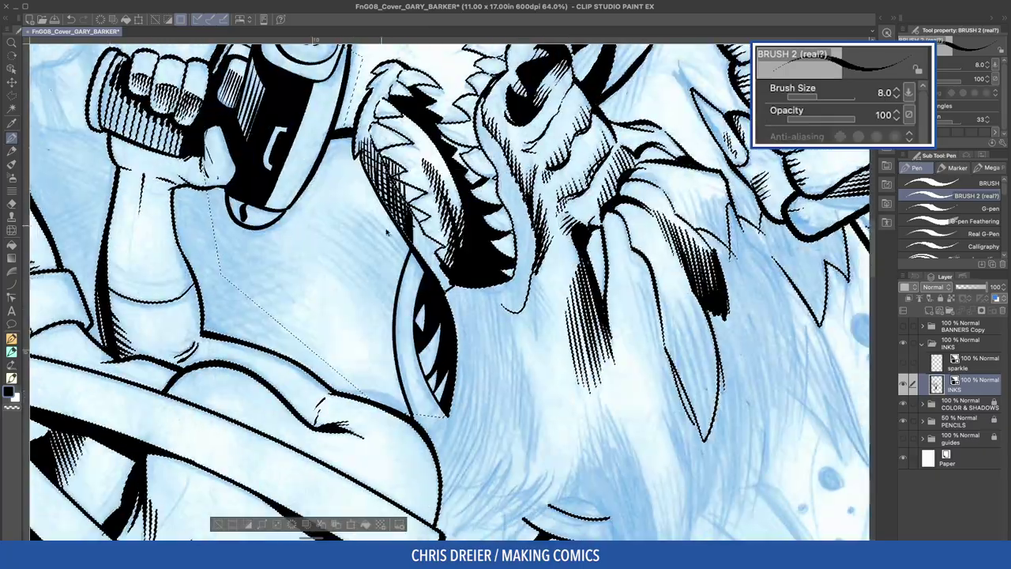
Fill gaps along the lower gum with black and crosshatch between the lower teeth at brush size 8.
{"action": "left_click_drag", "start_coordinate": [447, 291], "coordinate": [469, 346]}
{"action": "key", "text": "g"}
{"action": "scroll", "coordinate": [429, 337], "scroll_direction": "up", "scroll_amount": 6}
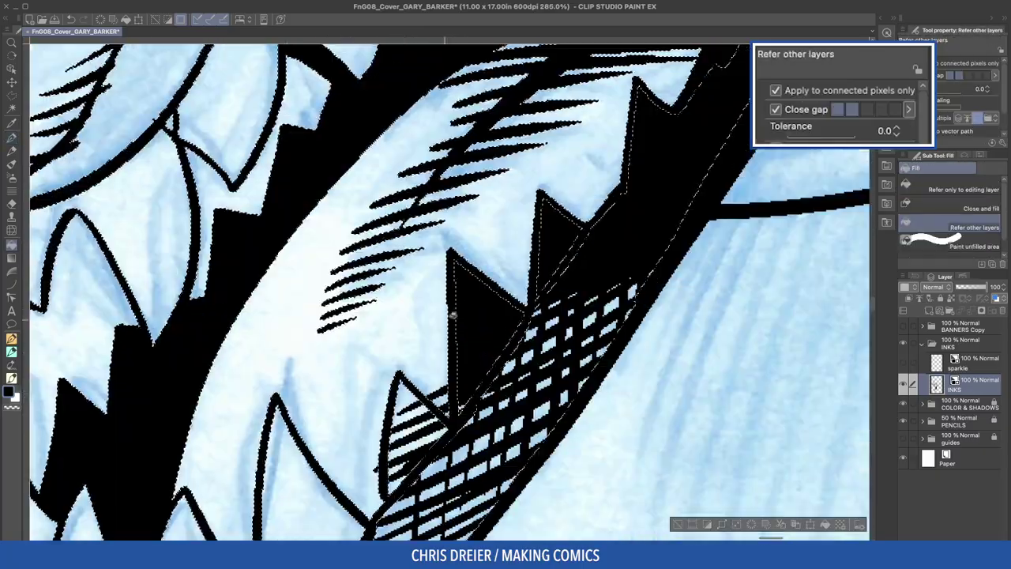
{"action": "key", "text": "p"}
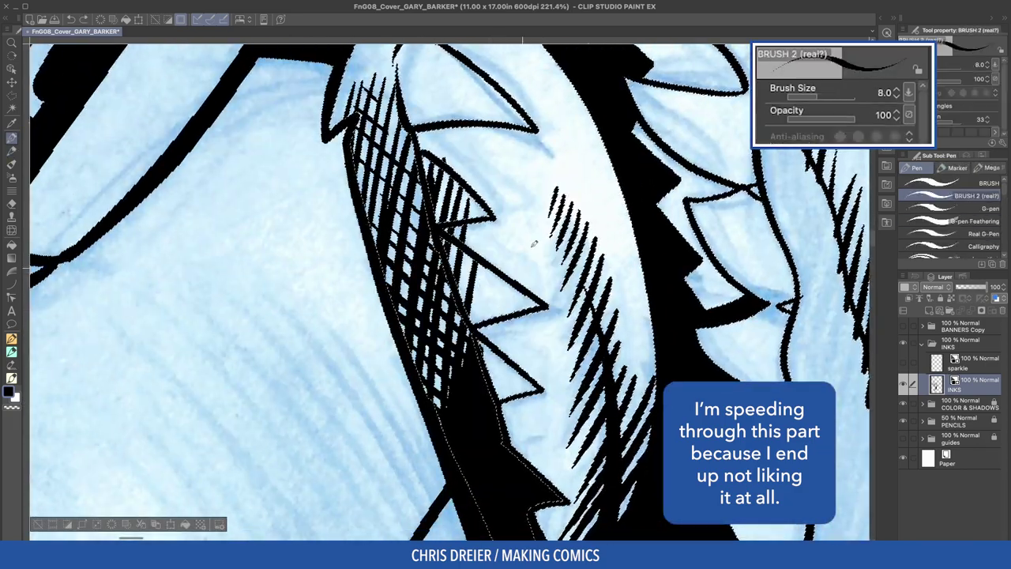
{"action": "left_click_drag", "start_coordinate": [492, 267], "coordinate": [480, 321]}
{"action": "left_click_drag", "start_coordinate": [515, 286], "coordinate": [508, 314]}
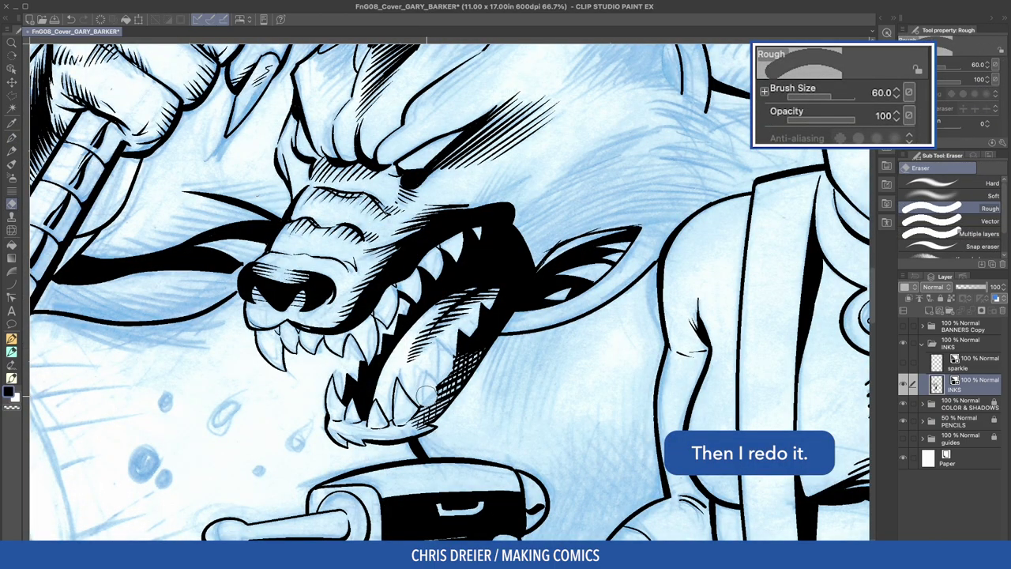
Erase the crosshatched lower gum with the Rough eraser at size 60, then re-ink the teeth and jawline at size 12.
{"action": "mouse_move", "coordinate": [450, 363]}
{"action": "left_mouse_down"}
{"action": "mouse_move", "coordinate": [481, 313]}
{"action": "mouse_move", "coordinate": [505, 315]}
{"action": "mouse_move", "coordinate": [485, 338]}
{"action": "left_mouse_up"}
{"action": "mouse_move", "coordinate": [431, 401]}
{"action": "left_mouse_down"}
{"action": "mouse_move", "coordinate": [425, 423]}
{"action": "mouse_move", "coordinate": [427, 415]}
{"action": "left_mouse_up"}
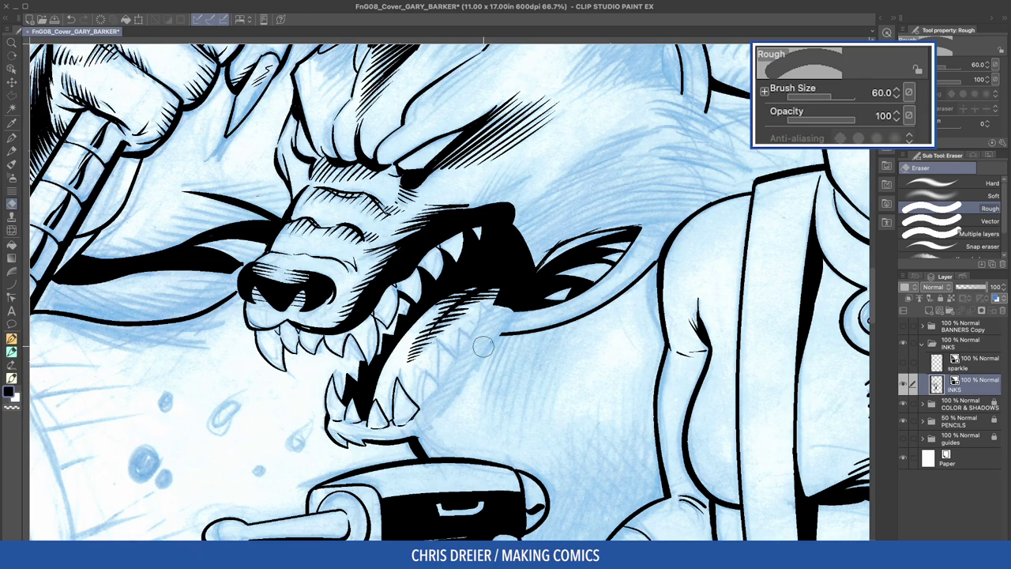
{"action": "key", "text": "p"}
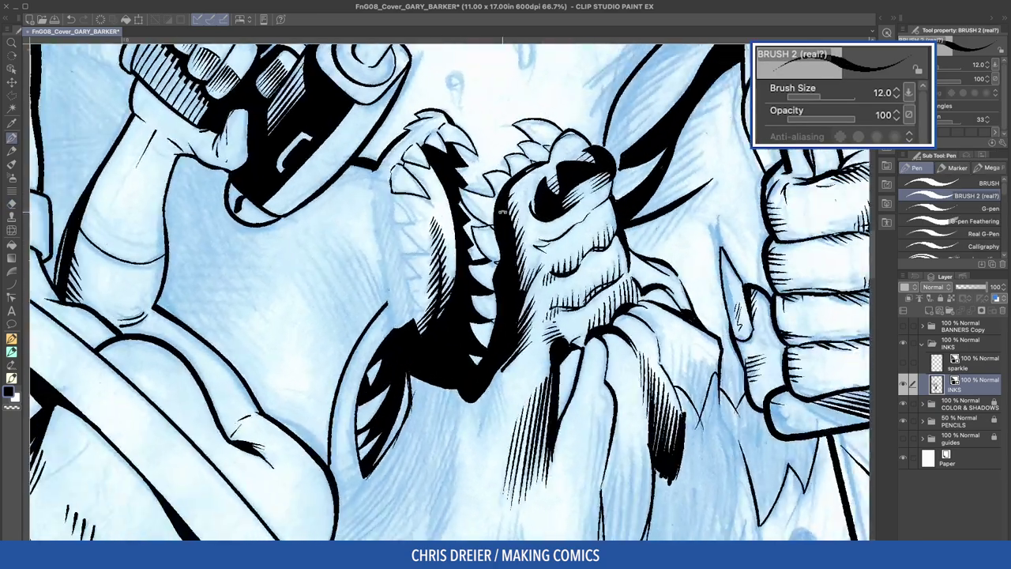
{"action": "left_click_drag", "start_coordinate": [502, 211], "coordinate": [505, 203]}
{"action": "mouse_move", "coordinate": [383, 156]}
{"action": "left_mouse_down"}
{"action": "mouse_move", "coordinate": [374, 191]}
{"action": "mouse_move", "coordinate": [380, 159]}
{"action": "mouse_move", "coordinate": [402, 327]}
{"action": "left_mouse_up"}
{"action": "mouse_move", "coordinate": [397, 188]}
{"action": "left_mouse_down"}
{"action": "mouse_move", "coordinate": [431, 241]}
{"action": "mouse_move", "coordinate": [407, 248]}
{"action": "mouse_move", "coordinate": [431, 269]}
{"action": "mouse_move", "coordinate": [431, 302]}
{"action": "left_mouse_up"}
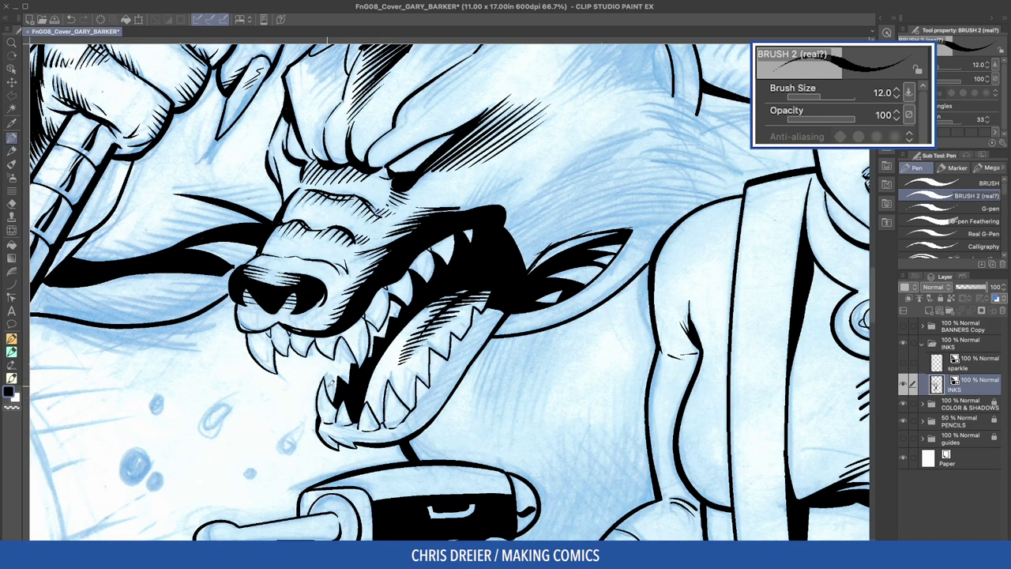
Touch up the ink around the creature's front teeth and gums with BRUSH 2 at size 12.
{"action": "mouse_move", "coordinate": [328, 385]}
{"action": "left_mouse_down"}
{"action": "mouse_move", "coordinate": [342, 348]}
{"action": "mouse_move", "coordinate": [353, 361]}
{"action": "left_mouse_up"}
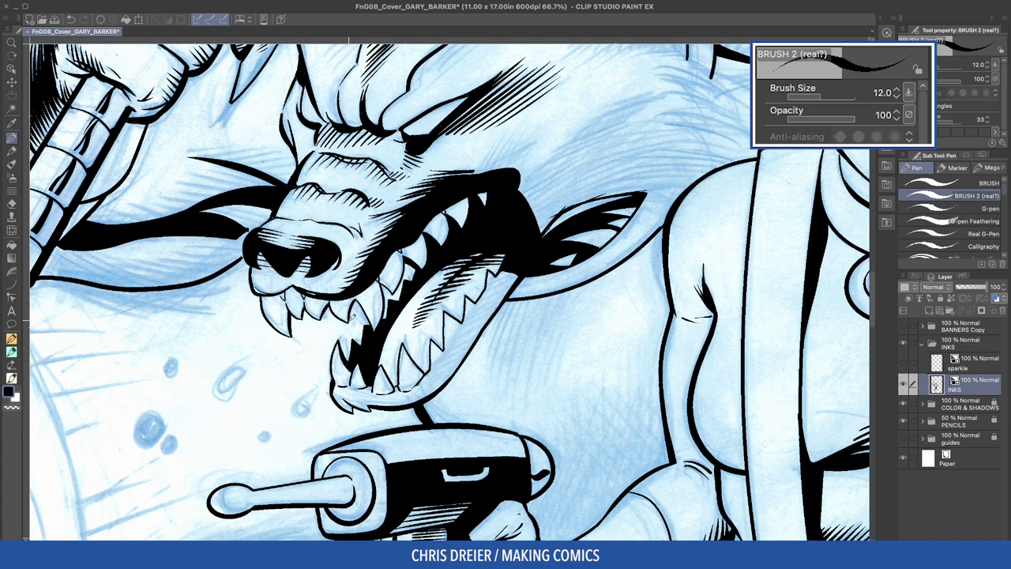
{"action": "left_click_drag", "start_coordinate": [383, 279], "coordinate": [376, 327]}
{"action": "left_click_drag", "start_coordinate": [404, 261], "coordinate": [397, 289]}
{"action": "key", "text": "c"}
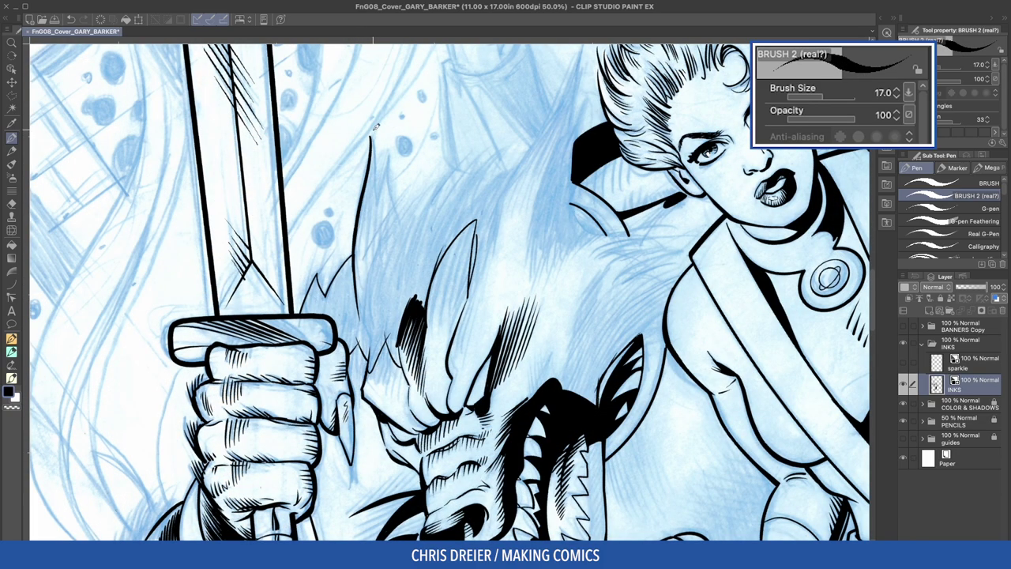
Ink the tall fur spikes rising from the top of the creature's head with BRUSH 2 at size 17.
{"action": "mouse_move", "coordinate": [371, 131]}
{"action": "left_mouse_down"}
{"action": "mouse_move", "coordinate": [380, 193]}
{"action": "mouse_move", "coordinate": [388, 149]}
{"action": "mouse_move", "coordinate": [403, 218]}
{"action": "mouse_move", "coordinate": [535, 358]}
{"action": "left_mouse_up"}
{"action": "left_click_drag", "start_coordinate": [378, 323], "coordinate": [327, 71]}
{"action": "left_click_drag", "start_coordinate": [320, 165], "coordinate": [384, 270]}
{"action": "left_click_drag", "start_coordinate": [370, 235], "coordinate": [387, 281]}
{"action": "mouse_move", "coordinate": [373, 75]}
{"action": "left_mouse_down"}
{"action": "mouse_move", "coordinate": [403, 184]}
{"action": "mouse_move", "coordinate": [403, 148]}
{"action": "mouse_move", "coordinate": [405, 267]}
{"action": "left_mouse_up"}
{"action": "left_click_drag", "start_coordinate": [406, 226], "coordinate": [421, 328]}
Ink the creature's upper back contour and feather the pointed fur tuft beside the heroine's hair.
{"action": "mouse_move", "coordinate": [371, 226]}
{"action": "left_mouse_down"}
{"action": "mouse_move", "coordinate": [389, 274]}
{"action": "mouse_move", "coordinate": [376, 224]}
{"action": "mouse_move", "coordinate": [390, 245]}
{"action": "mouse_move", "coordinate": [396, 313]}
{"action": "left_mouse_up"}
{"action": "mouse_move", "coordinate": [387, 249]}
{"action": "left_mouse_down"}
{"action": "mouse_move", "coordinate": [408, 332]}
{"action": "mouse_move", "coordinate": [400, 286]}
{"action": "left_mouse_up"}
{"action": "left_click_drag", "start_coordinate": [401, 218], "coordinate": [407, 278]}
{"action": "left_click_drag", "start_coordinate": [349, 141], "coordinate": [386, 242]}
{"action": "left_click_drag", "start_coordinate": [365, 202], "coordinate": [384, 255]}
{"action": "left_click_drag", "start_coordinate": [296, 171], "coordinate": [352, 143]}
{"action": "left_click_drag", "start_coordinate": [388, 348], "coordinate": [418, 224]}
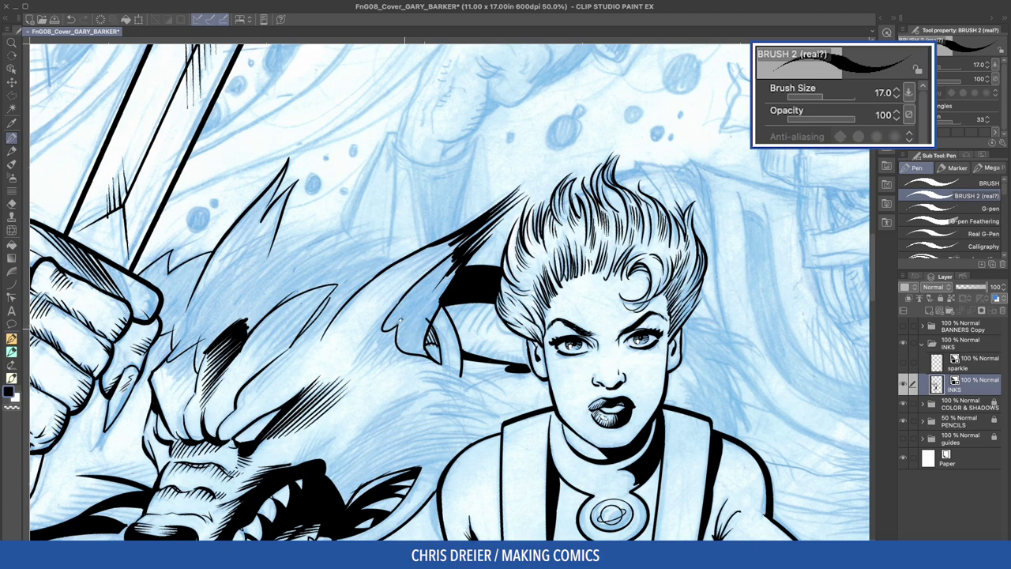
Ink the jagged lower edge of the tuft beside the heroine and refine the head's fur lines with transparent colour.
{"action": "left_click_drag", "start_coordinate": [415, 329], "coordinate": [453, 343]}
{"action": "mouse_move", "coordinate": [382, 323]}
{"action": "left_mouse_down"}
{"action": "mouse_move", "coordinate": [428, 252]}
{"action": "mouse_move", "coordinate": [396, 294]}
{"action": "left_mouse_up"}
{"action": "key", "text": "c"}
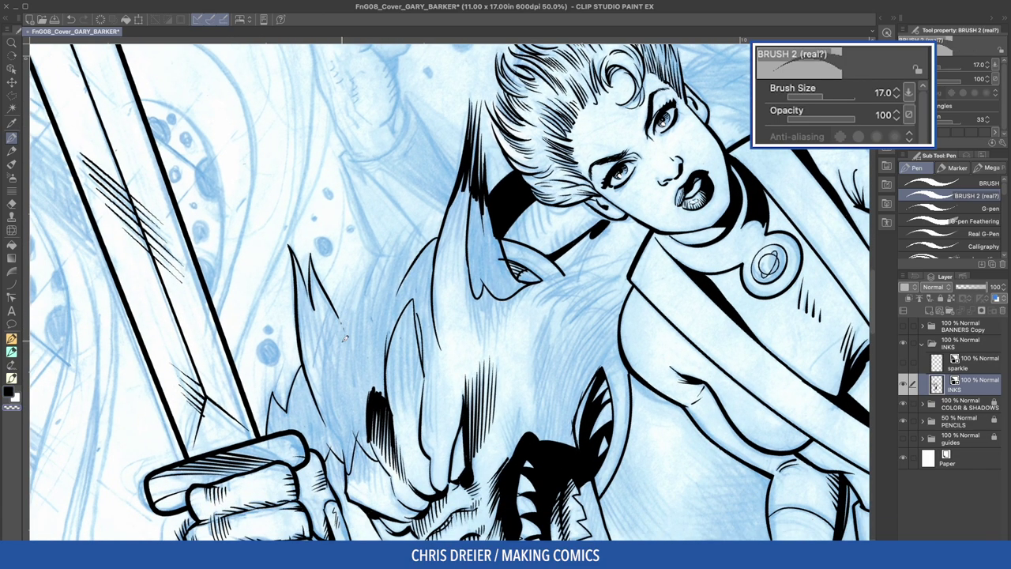
{"action": "left_click_drag", "start_coordinate": [342, 313], "coordinate": [337, 395]}
{"action": "left_click_drag", "start_coordinate": [399, 291], "coordinate": [355, 359]}
{"action": "mouse_move", "coordinate": [345, 362]}
{"action": "left_mouse_down"}
{"action": "mouse_move", "coordinate": [341, 394]}
{"action": "mouse_move", "coordinate": [344, 368]}
{"action": "mouse_move", "coordinate": [547, 232]}
{"action": "left_mouse_up"}
Add heavier shadow strokes to the fur tufts near the sword guard with BRUSH 2 at size 25.
{"action": "key", "text": "bracketright"}
{"action": "key", "text": "bracketright"}
{"action": "mouse_move", "coordinate": [550, 181]}
{"action": "left_mouse_down"}
{"action": "mouse_move", "coordinate": [539, 327]}
{"action": "mouse_move", "coordinate": [560, 253]}
{"action": "mouse_move", "coordinate": [546, 321]}
{"action": "mouse_move", "coordinate": [330, 187]}
{"action": "left_mouse_up"}
{"action": "left_click_drag", "start_coordinate": [521, 295], "coordinate": [484, 250]}
{"action": "left_click_drag", "start_coordinate": [581, 139], "coordinate": [578, 202]}
{"action": "left_click_drag", "start_coordinate": [569, 151], "coordinate": [579, 202]}
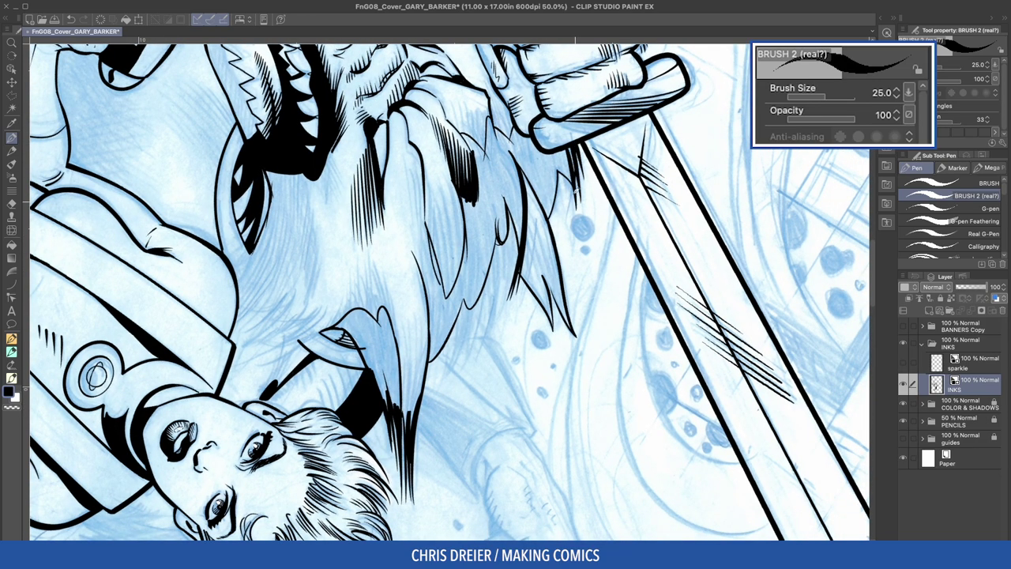
Feather heavy black fur strokes along the creature's crown and beside the sword guard with BRUSH 2 at size 25.
{"action": "mouse_move", "coordinate": [558, 166]}
{"action": "left_mouse_down"}
{"action": "mouse_move", "coordinate": [571, 209]}
{"action": "mouse_move", "coordinate": [555, 218]}
{"action": "mouse_move", "coordinate": [514, 320]}
{"action": "left_mouse_up"}
{"action": "left_click_drag", "start_coordinate": [512, 199], "coordinate": [501, 309]}
{"action": "left_click_drag", "start_coordinate": [521, 218], "coordinate": [505, 298]}
{"action": "mouse_move", "coordinate": [501, 231]}
{"action": "left_mouse_down"}
{"action": "mouse_move", "coordinate": [472, 351]}
{"action": "mouse_move", "coordinate": [482, 347]}
{"action": "left_mouse_up"}
{"action": "left_click_drag", "start_coordinate": [505, 256], "coordinate": [495, 332]}
{"action": "left_click_drag", "start_coordinate": [477, 291], "coordinate": [444, 368]}
{"action": "left_click_drag", "start_coordinate": [463, 313], "coordinate": [434, 379]}
{"action": "left_click_drag", "start_coordinate": [497, 251], "coordinate": [470, 362]}
{"action": "left_click_drag", "start_coordinate": [490, 268], "coordinate": [447, 377]}
{"action": "left_click_drag", "start_coordinate": [477, 284], "coordinate": [448, 365]}
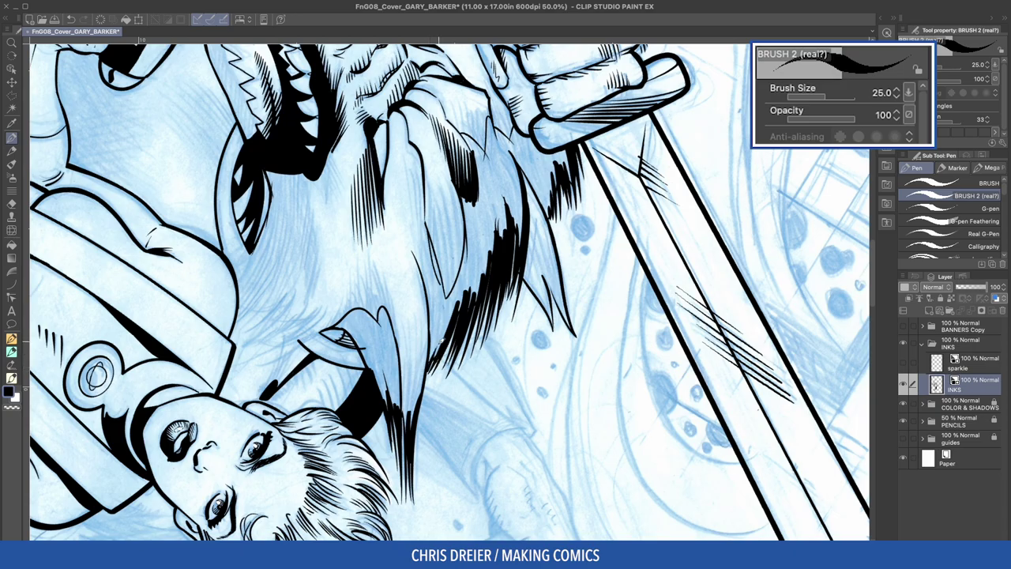
{"action": "left_click_drag", "start_coordinate": [479, 307], "coordinate": [468, 360]}
{"action": "left_click_drag", "start_coordinate": [518, 233], "coordinate": [503, 328]}
{"action": "left_click_drag", "start_coordinate": [514, 279], "coordinate": [508, 324]}
Feather the inside and edges of the creature's pointed ear nearest the sword with BRUSH 2 at size 15.
{"action": "mouse_move", "coordinate": [195, 253]}
{"action": "left_mouse_down"}
{"action": "mouse_move", "coordinate": [200, 231]}
{"action": "mouse_move", "coordinate": [655, 443]}
{"action": "left_mouse_up"}
{"action": "mouse_move", "coordinate": [234, 294]}
{"action": "left_mouse_down"}
{"action": "mouse_move", "coordinate": [274, 234]}
{"action": "mouse_move", "coordinate": [221, 275]}
{"action": "left_mouse_up"}
{"action": "key", "text": "bracketleft"}
{"action": "key", "text": "bracketleft"}
{"action": "key", "text": "bracketleft"}
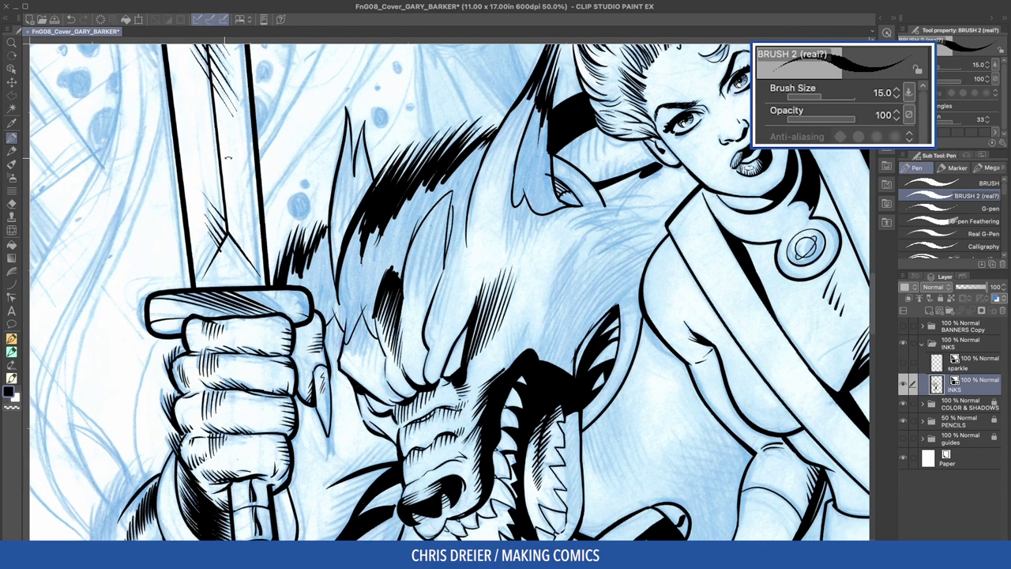
{"action": "left_click_drag", "start_coordinate": [346, 123], "coordinate": [345, 197]}
{"action": "left_click_drag", "start_coordinate": [345, 141], "coordinate": [342, 213]}
{"action": "left_click_drag", "start_coordinate": [340, 167], "coordinate": [332, 252]}
{"action": "left_click_drag", "start_coordinate": [366, 128], "coordinate": [363, 198]}
{"action": "left_click_drag", "start_coordinate": [369, 155], "coordinate": [374, 193]}
{"action": "key", "text": "c"}
{"action": "key", "text": "c"}
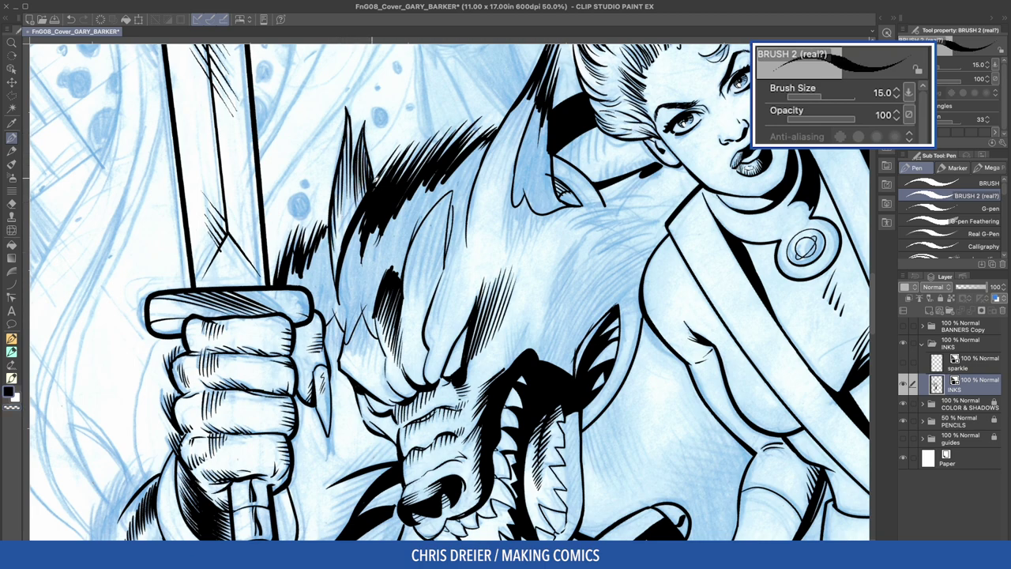
{"action": "left_click_drag", "start_coordinate": [377, 210], "coordinate": [368, 220]}
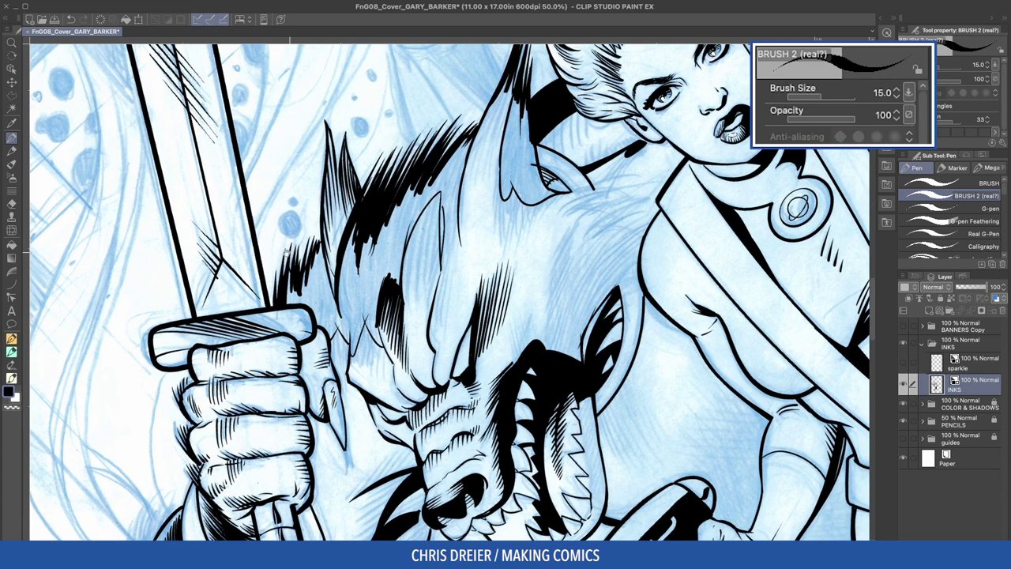
Shade the tall ear beside the heroine's hair with long tapering BRUSH 2 strokes at size 15.
{"action": "left_click_drag", "start_coordinate": [375, 260], "coordinate": [334, 185]}
{"action": "left_click_drag", "start_coordinate": [462, 140], "coordinate": [458, 285]}
{"action": "left_click_drag", "start_coordinate": [465, 163], "coordinate": [441, 239]}
{"action": "left_click_drag", "start_coordinate": [468, 145], "coordinate": [426, 261]}
{"action": "left_click_drag", "start_coordinate": [460, 167], "coordinate": [425, 266]}
{"action": "mouse_move", "coordinate": [463, 170]}
{"action": "left_mouse_down"}
{"action": "mouse_move", "coordinate": [446, 246]}
{"action": "mouse_move", "coordinate": [457, 251]}
{"action": "left_mouse_up"}
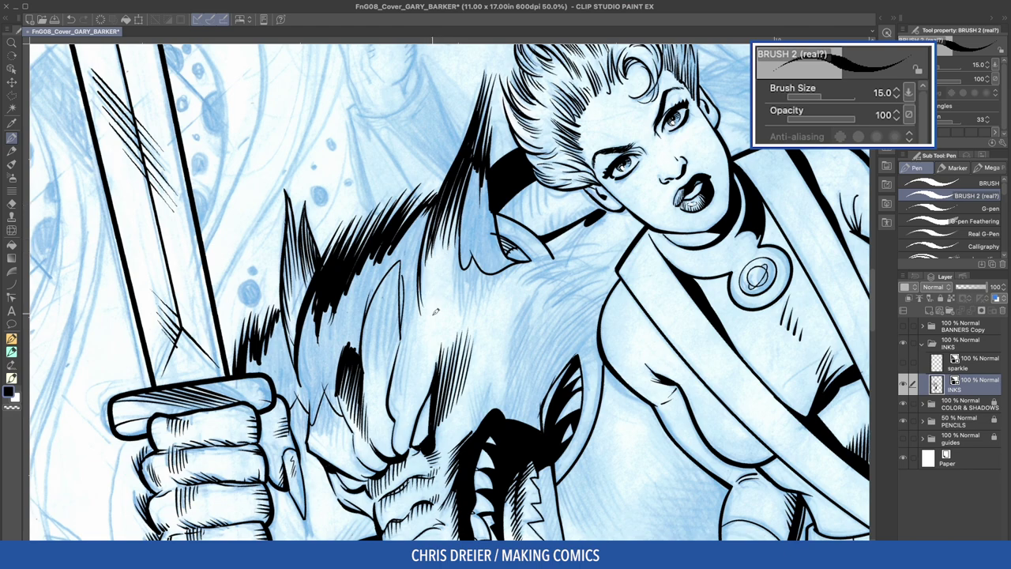
{"action": "left_click_drag", "start_coordinate": [466, 224], "coordinate": [457, 292]}
{"action": "mouse_move", "coordinate": [466, 256]}
{"action": "left_mouse_down"}
{"action": "mouse_move", "coordinate": [463, 308]}
{"action": "mouse_move", "coordinate": [479, 283]}
{"action": "left_mouse_up"}
Hatch fur at the base of the ear beside the heroine with BRUSH 2 at size 10, undoing the last strokes.
{"action": "mouse_move", "coordinate": [637, 434]}
{"action": "left_mouse_down"}
{"action": "mouse_move", "coordinate": [254, 300]}
{"action": "mouse_move", "coordinate": [308, 155]}
{"action": "left_mouse_up"}
{"action": "key", "text": "["}
{"action": "mouse_move", "coordinate": [450, 228]}
{"action": "left_mouse_down"}
{"action": "mouse_move", "coordinate": [444, 278]}
{"action": "mouse_move", "coordinate": [450, 269]}
{"action": "left_mouse_up"}
{"action": "left_click_drag", "start_coordinate": [445, 229], "coordinate": [436, 286]}
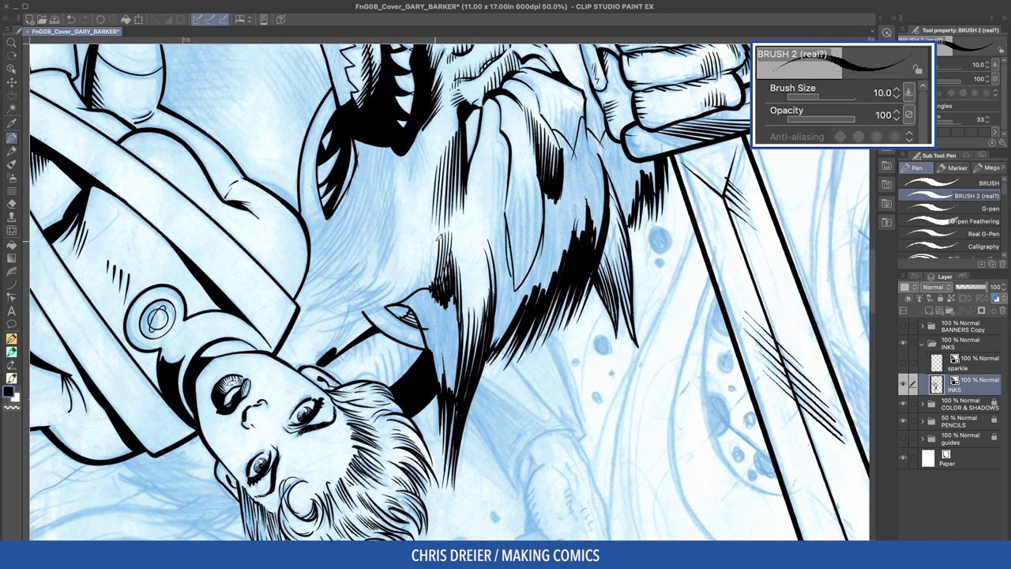
{"action": "left_click_drag", "start_coordinate": [436, 237], "coordinate": [420, 299]}
{"action": "key", "text": "super+z"}
{"action": "key", "text": "super+z"}
{"action": "mouse_move", "coordinate": [461, 208]}
{"action": "left_mouse_down"}
{"action": "mouse_move", "coordinate": [367, 237]}
{"action": "mouse_move", "coordinate": [335, 213]}
{"action": "left_mouse_up"}
Feather the fur below the opening of the ear beside the heroine with BRUSH 2 at size 12.
{"action": "key", "text": "]"}
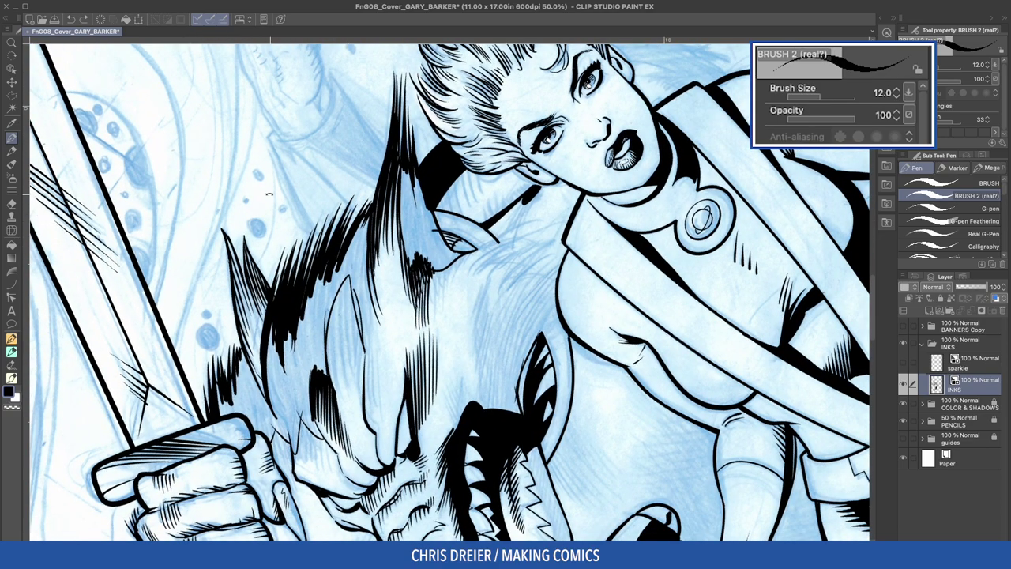
{"action": "left_click_drag", "start_coordinate": [275, 195], "coordinate": [265, 214]}
{"action": "left_click_drag", "start_coordinate": [477, 240], "coordinate": [447, 292]}
{"action": "key", "text": "super+z"}
{"action": "mouse_move", "coordinate": [456, 253]}
{"action": "left_mouse_down"}
{"action": "mouse_move", "coordinate": [449, 306]}
{"action": "mouse_move", "coordinate": [432, 320]}
{"action": "left_mouse_up"}
{"action": "mouse_move", "coordinate": [437, 267]}
{"action": "left_mouse_down"}
{"action": "mouse_move", "coordinate": [430, 322]}
{"action": "mouse_move", "coordinate": [417, 316]}
{"action": "mouse_move", "coordinate": [419, 325]}
{"action": "left_mouse_up"}
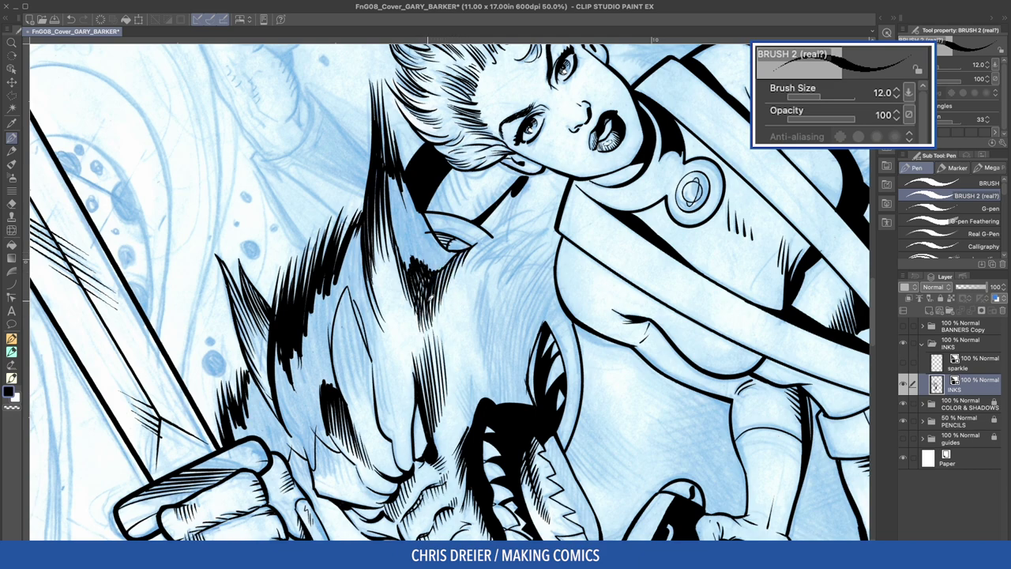
Fill the interior of the ear beside the heroine with black and touch up its edge with BRUSH 2.
{"action": "key", "text": "g"}
{"action": "left_click", "coordinate": [417, 231]}
{"action": "left_click", "coordinate": [459, 246]}
{"action": "key", "text": "p"}
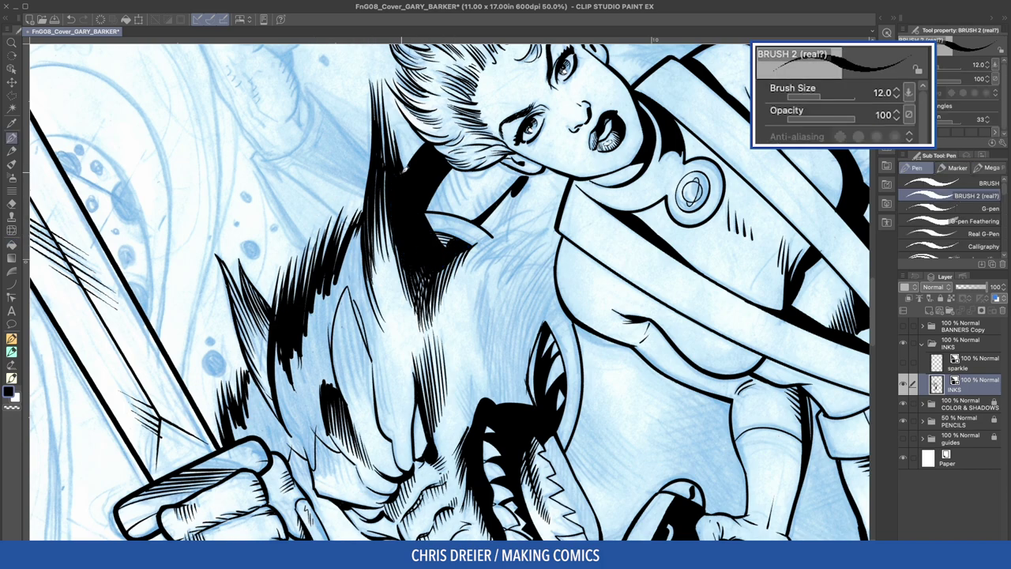
{"action": "key", "text": "super+z"}
{"action": "left_click_drag", "start_coordinate": [397, 194], "coordinate": [376, 126]}
{"action": "left_click_drag", "start_coordinate": [402, 165], "coordinate": [413, 197]}
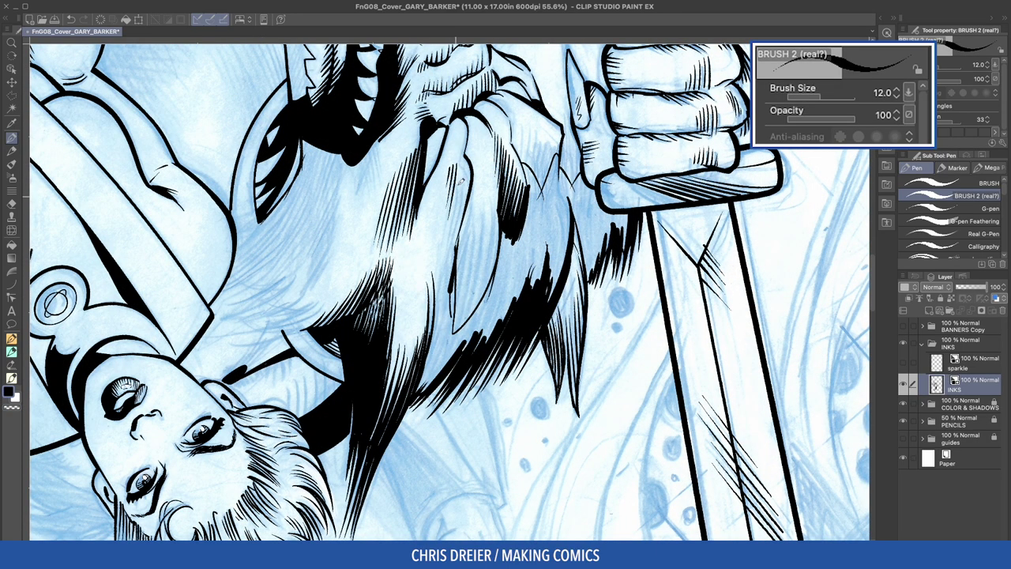
Feather the long fur ridge rising from the creature's brow with BRUSH 2 at size 12.
{"action": "left_click_drag", "start_coordinate": [461, 164], "coordinate": [444, 271]}
{"action": "mouse_move", "coordinate": [468, 165]}
{"action": "left_mouse_down"}
{"action": "mouse_move", "coordinate": [442, 291]}
{"action": "mouse_move", "coordinate": [450, 285]}
{"action": "left_mouse_up"}
{"action": "left_click_drag", "start_coordinate": [449, 248], "coordinate": [437, 294]}
{"action": "left_click_drag", "start_coordinate": [456, 225], "coordinate": [439, 305]}
{"action": "left_click_drag", "start_coordinate": [450, 241], "coordinate": [433, 290]}
{"action": "key", "text": "super+z"}
{"action": "left_click_drag", "start_coordinate": [449, 233], "coordinate": [436, 284]}
{"action": "mouse_move", "coordinate": [446, 233]}
{"action": "left_mouse_down"}
{"action": "mouse_move", "coordinate": [427, 282]}
{"action": "mouse_move", "coordinate": [438, 313]}
{"action": "left_mouse_up"}
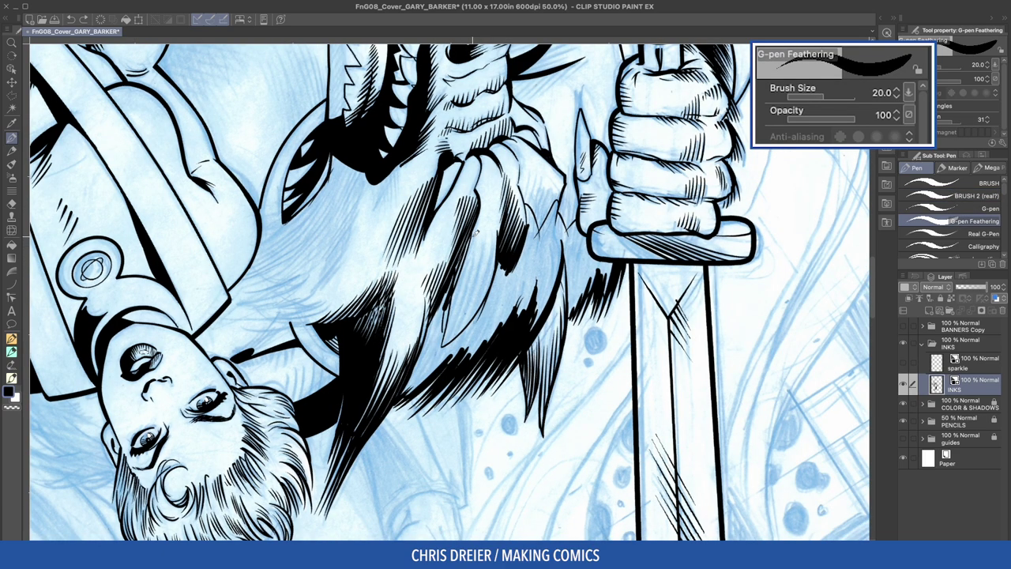
Add thick tapering shadows between the forehead fur ridges and the crown with G-pen Feathering at size 20.
{"action": "left_click_drag", "start_coordinate": [480, 232], "coordinate": [439, 331]}
{"action": "left_click_drag", "start_coordinate": [499, 215], "coordinate": [486, 308]}
{"action": "left_click_drag", "start_coordinate": [498, 219], "coordinate": [472, 322]}
{"action": "mouse_move", "coordinate": [488, 240]}
{"action": "left_mouse_down"}
{"action": "mouse_move", "coordinate": [465, 335]}
{"action": "mouse_move", "coordinate": [439, 346]}
{"action": "left_mouse_up"}
{"action": "left_click_drag", "start_coordinate": [485, 246], "coordinate": [447, 346]}
{"action": "left_click_drag", "start_coordinate": [483, 256], "coordinate": [457, 343]}
{"action": "left_click_drag", "start_coordinate": [460, 308], "coordinate": [437, 359]}
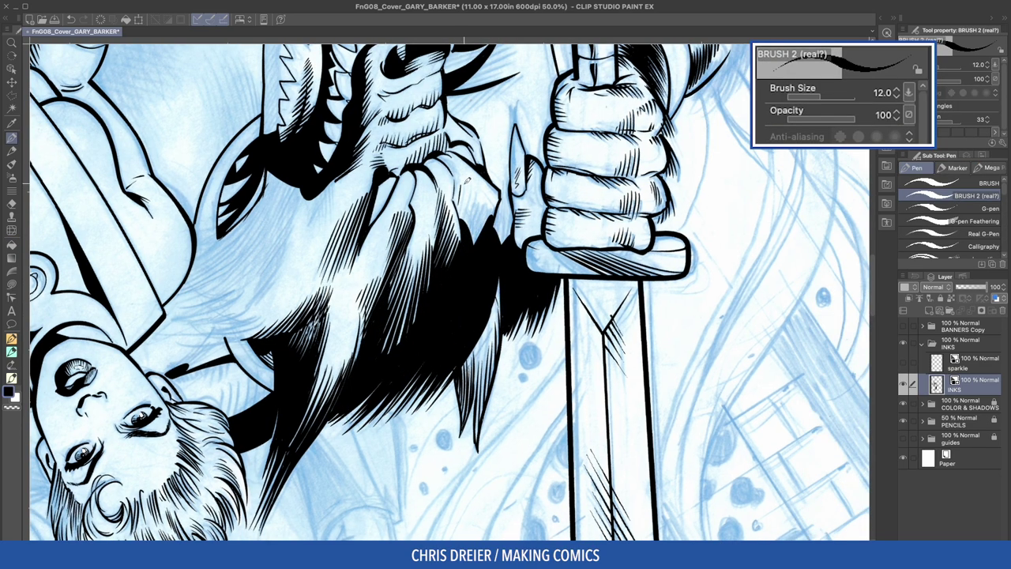
Feather the brow fur nearest the sword hand with BRUSH 2 and fill the gap beside it with black.
{"action": "left_click_drag", "start_coordinate": [472, 180], "coordinate": [465, 221]}
{"action": "mouse_move", "coordinate": [483, 186]}
{"action": "left_mouse_down"}
{"action": "mouse_move", "coordinate": [468, 226]}
{"action": "mouse_move", "coordinate": [474, 245]}
{"action": "mouse_move", "coordinate": [486, 222]}
{"action": "left_mouse_up"}
{"action": "key", "text": "bracketright"}
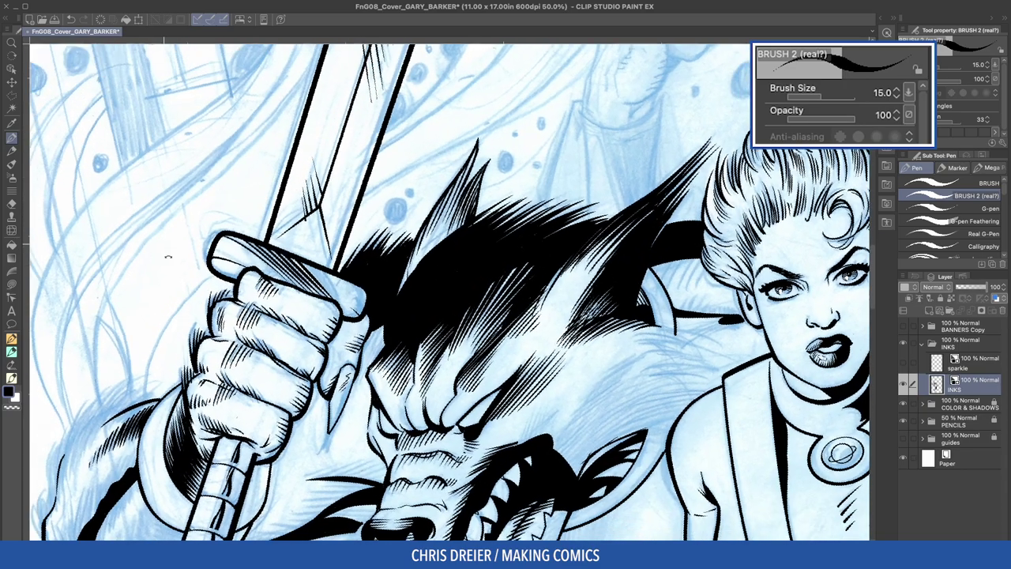
{"action": "scroll", "coordinate": [422, 204], "scroll_direction": "up", "scroll_amount": 3}
{"action": "key", "text": "bracketleft"}
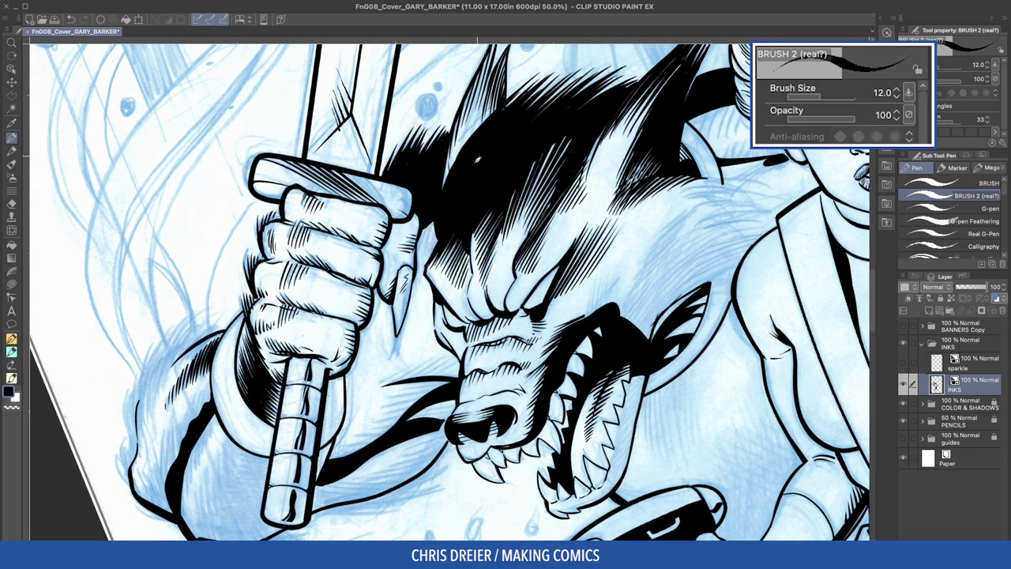
{"action": "key", "text": "w"}
{"action": "left_click", "coordinate": [424, 229]}
{"action": "key", "text": "p"}
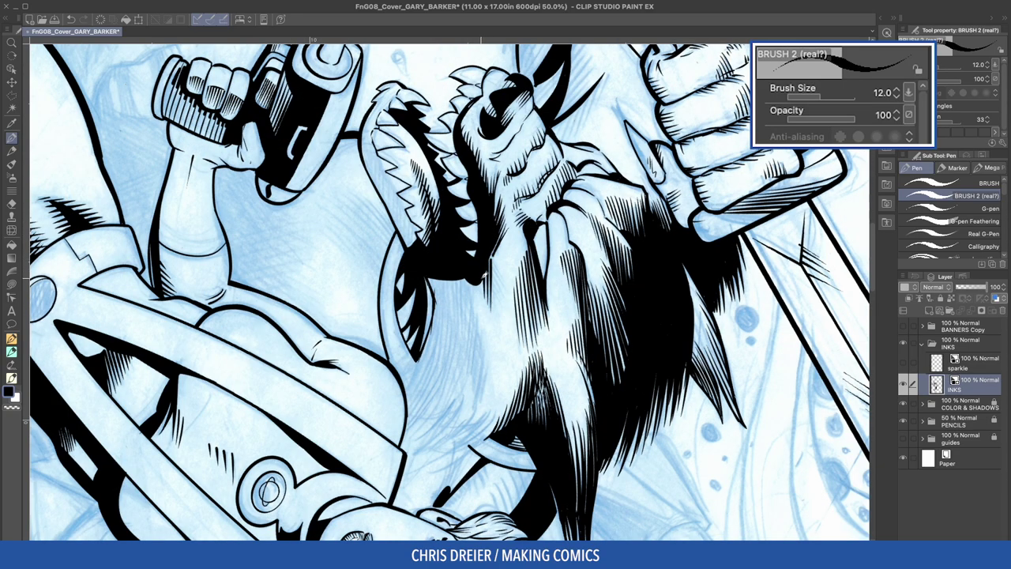
Hatch the cheek fur behind the creature's open jaws with BRUSH 2 at size 12.
{"action": "left_click_drag", "start_coordinate": [262, 253], "coordinate": [309, 106]}
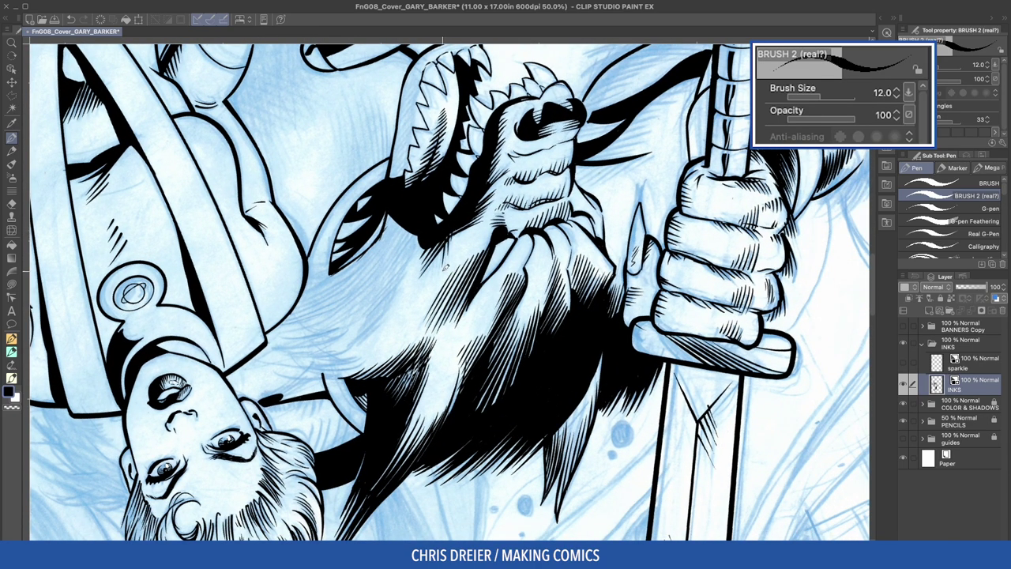
{"action": "left_click_drag", "start_coordinate": [433, 257], "coordinate": [426, 295]}
{"action": "left_click_drag", "start_coordinate": [432, 259], "coordinate": [409, 304]}
{"action": "mouse_move", "coordinate": [380, 281]}
{"action": "left_mouse_down"}
{"action": "mouse_move", "coordinate": [384, 249]}
{"action": "mouse_move", "coordinate": [367, 172]}
{"action": "mouse_move", "coordinate": [338, 126]}
{"action": "left_mouse_up"}
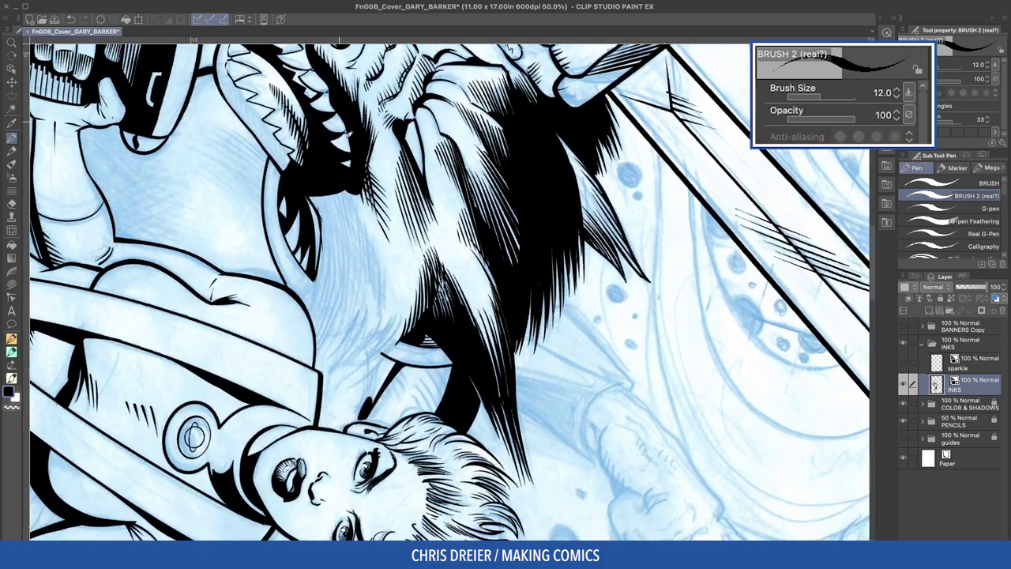
{"action": "left_click_drag", "start_coordinate": [332, 183], "coordinate": [361, 266]}
{"action": "left_click_drag", "start_coordinate": [357, 201], "coordinate": [368, 277]}
{"action": "left_click_drag", "start_coordinate": [366, 223], "coordinate": [378, 297]}
{"action": "left_click_drag", "start_coordinate": [376, 245], "coordinate": [387, 305]}
{"action": "left_click_drag", "start_coordinate": [388, 269], "coordinate": [397, 297]}
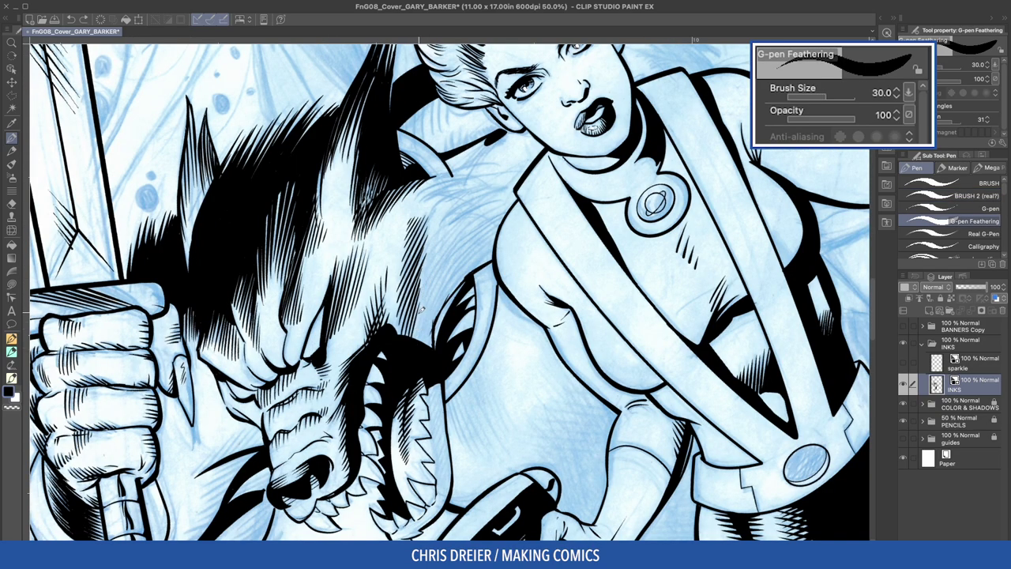
Deepen the cheek shadow behind the mouth corner with G-pen Feathering at size 30 and a black fill.
{"action": "left_click_drag", "start_coordinate": [438, 283], "coordinate": [427, 335]}
{"action": "left_click_drag", "start_coordinate": [459, 270], "coordinate": [438, 323]}
{"action": "key", "text": "g"}
{"action": "left_click", "coordinate": [431, 346]}
{"action": "key", "text": "p"}
{"action": "key", "text": "p"}
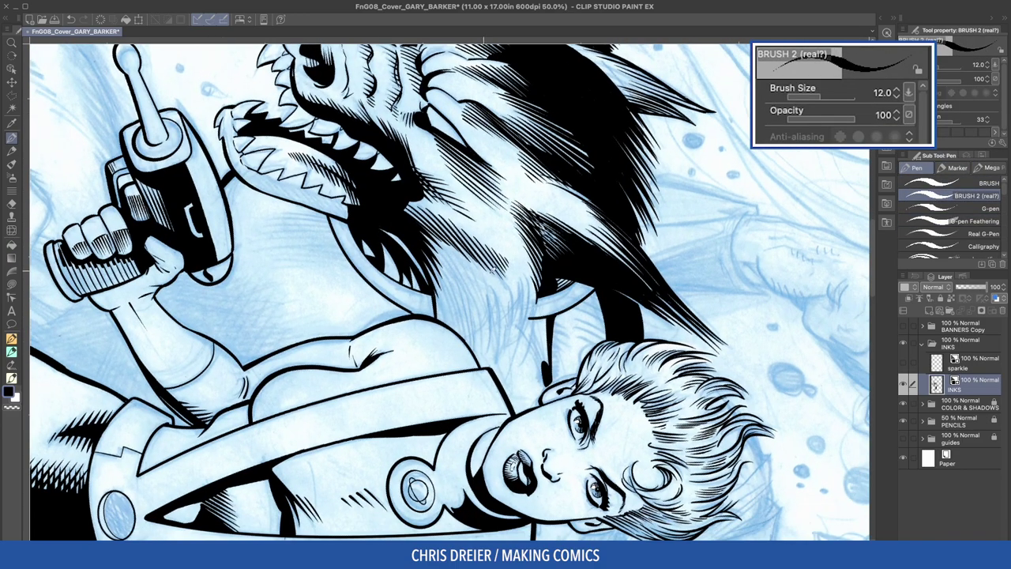
Ink the neck fur strands below the ear, above the heroine's shoulder, with BRUSH 2 at size 15.
{"action": "key", "text": "]"}
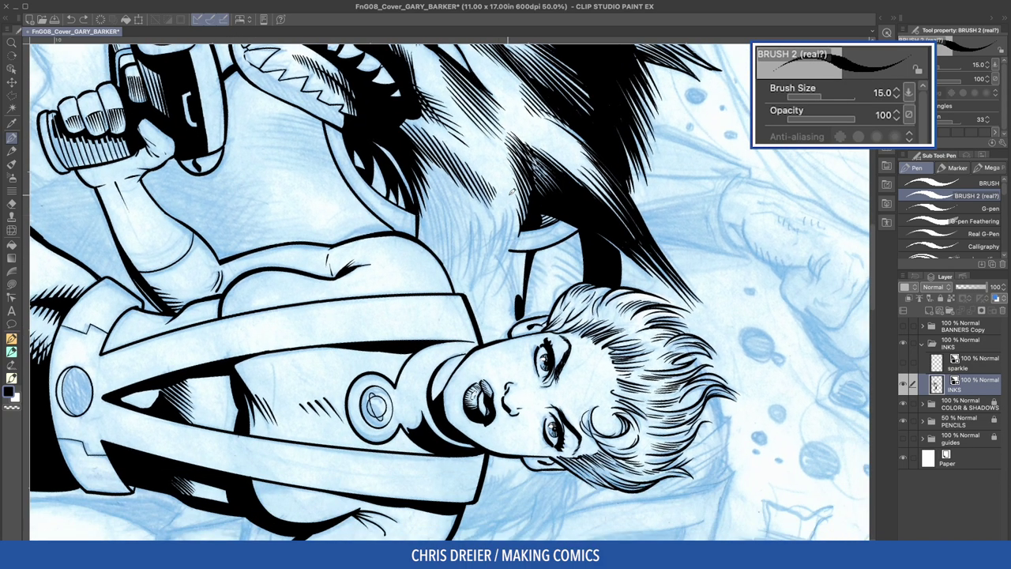
{"action": "left_click_drag", "start_coordinate": [474, 222], "coordinate": [471, 257]}
{"action": "left_click_drag", "start_coordinate": [472, 203], "coordinate": [460, 275]}
{"action": "left_click_drag", "start_coordinate": [519, 229], "coordinate": [505, 273]}
{"action": "left_click_drag", "start_coordinate": [516, 208], "coordinate": [507, 263]}
{"action": "key", "text": "super+z"}
{"action": "left_click_drag", "start_coordinate": [516, 206], "coordinate": [501, 282]}
{"action": "left_click_drag", "start_coordinate": [515, 204], "coordinate": [498, 278]}
{"action": "mouse_move", "coordinate": [479, 210]}
{"action": "left_mouse_down"}
{"action": "mouse_move", "coordinate": [469, 276]}
{"action": "mouse_move", "coordinate": [479, 294]}
{"action": "left_mouse_up"}
{"action": "left_click_drag", "start_coordinate": [509, 207], "coordinate": [490, 286]}
Fill out the neck fur between the creature's collar and the heroine's shoulder with overlapping tapered BRUSH 2 strokes.
{"action": "left_click_drag", "start_coordinate": [428, 204], "coordinate": [420, 245]}
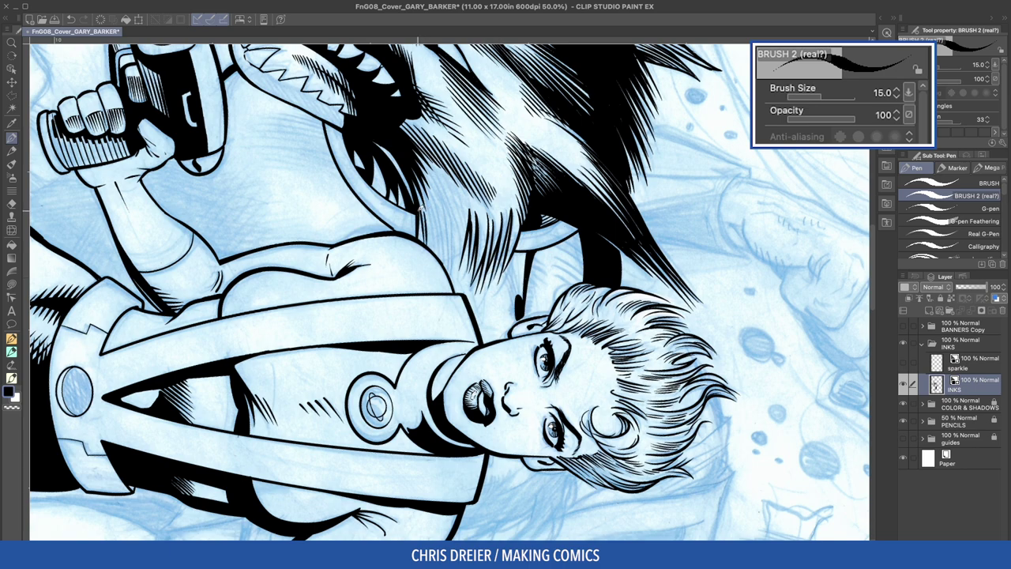
{"action": "left_click_drag", "start_coordinate": [431, 203], "coordinate": [425, 248]}
{"action": "left_click_drag", "start_coordinate": [440, 191], "coordinate": [437, 244]}
{"action": "mouse_move", "coordinate": [439, 163]}
{"action": "left_mouse_down"}
{"action": "mouse_move", "coordinate": [433, 205]}
{"action": "mouse_move", "coordinate": [445, 210]}
{"action": "left_mouse_up"}
{"action": "left_click_drag", "start_coordinate": [444, 164], "coordinate": [439, 234]}
{"action": "left_click_drag", "start_coordinate": [442, 193], "coordinate": [435, 253]}
{"action": "left_click_drag", "start_coordinate": [462, 207], "coordinate": [457, 240]}
{"action": "left_click_drag", "start_coordinate": [458, 216], "coordinate": [448, 272]}
{"action": "left_click_drag", "start_coordinate": [444, 222], "coordinate": [439, 271]}
{"action": "left_click_drag", "start_coordinate": [447, 234], "coordinate": [438, 266]}
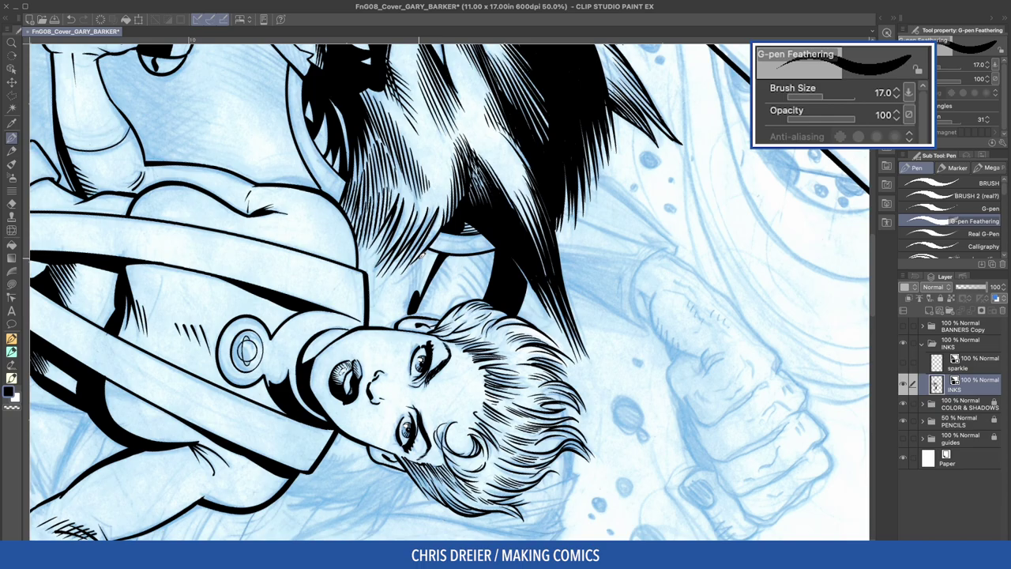
Feather the shadow between the heroine's ear and the creature's neck fur with G-pen Feathering at size 17.
{"action": "left_click_drag", "start_coordinate": [425, 257], "coordinate": [409, 303]}
{"action": "mouse_move", "coordinate": [415, 267]}
{"action": "left_mouse_down"}
{"action": "mouse_move", "coordinate": [404, 315]}
{"action": "mouse_move", "coordinate": [414, 277]}
{"action": "mouse_move", "coordinate": [444, 325]}
{"action": "left_mouse_up"}
{"action": "key", "text": "super+z"}
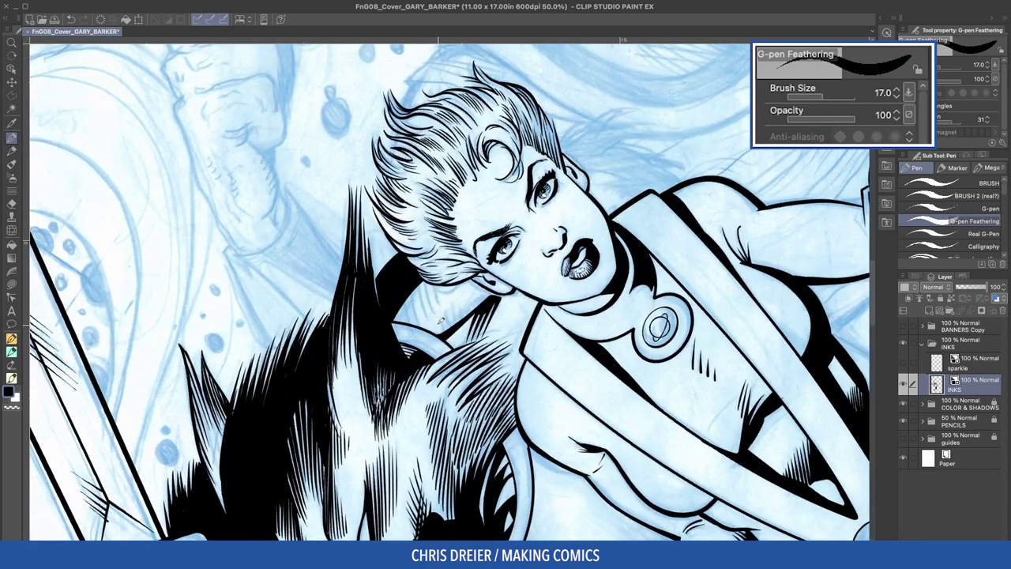
{"action": "left_click_drag", "start_coordinate": [485, 286], "coordinate": [490, 296]}
{"action": "left_click_drag", "start_coordinate": [482, 289], "coordinate": [489, 298]}
{"action": "key", "text": "bracketleft"}
{"action": "key", "text": "bracketright"}
{"action": "left_click_drag", "start_coordinate": [463, 301], "coordinate": [461, 322]}
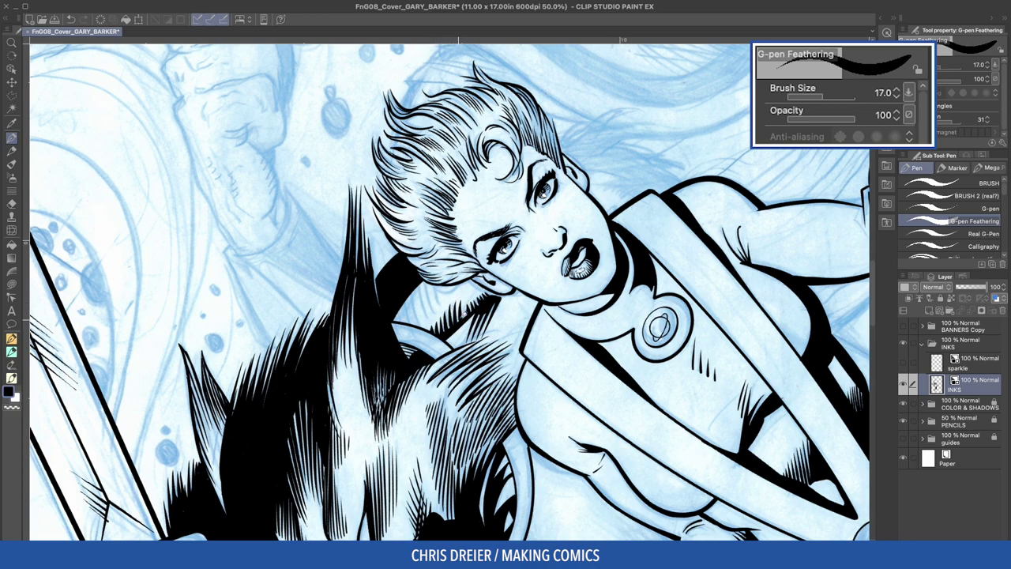
Select the INKS layer's contents and feather the shadow beside the black band behind the heroine at size 20.
{"action": "mouse_move", "coordinate": [203, 165]}
{"action": "left_mouse_down"}
{"action": "mouse_move", "coordinate": [665, 468]}
{"action": "mouse_move", "coordinate": [645, 490]}
{"action": "left_mouse_up"}
{"action": "left_click", "coordinate": [937, 385], "text": "super"}
{"action": "key", "text": "bracketright"}
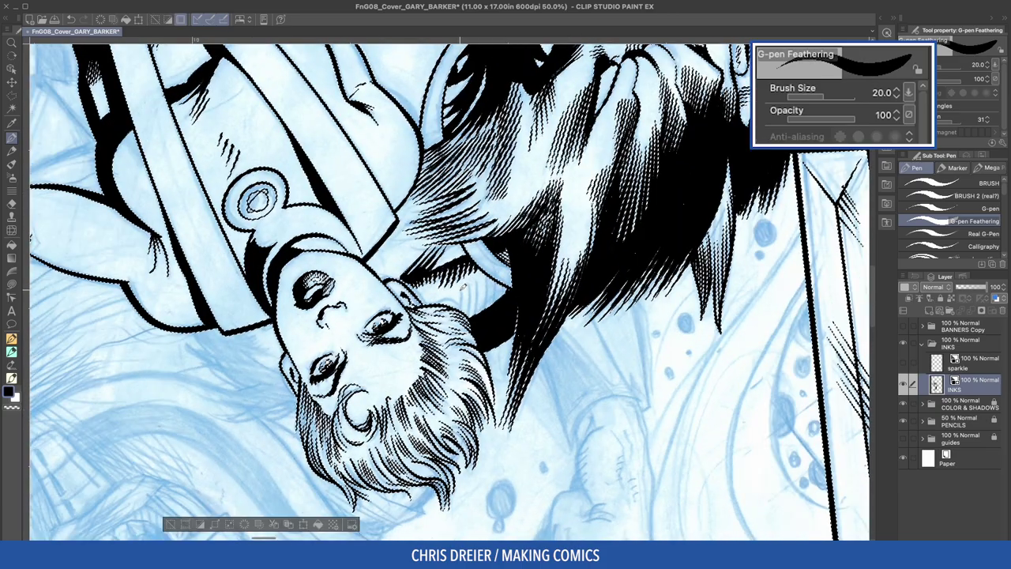
{"action": "left_click_drag", "start_coordinate": [472, 312], "coordinate": [477, 287]}
{"action": "mouse_move", "coordinate": [483, 312]}
{"action": "left_mouse_down"}
{"action": "mouse_move", "coordinate": [482, 287]}
{"action": "mouse_move", "coordinate": [499, 289]}
{"action": "left_mouse_up"}
{"action": "mouse_move", "coordinate": [502, 303]}
{"action": "left_mouse_down"}
{"action": "mouse_move", "coordinate": [503, 289]}
{"action": "mouse_move", "coordinate": [453, 293]}
{"action": "left_mouse_up"}
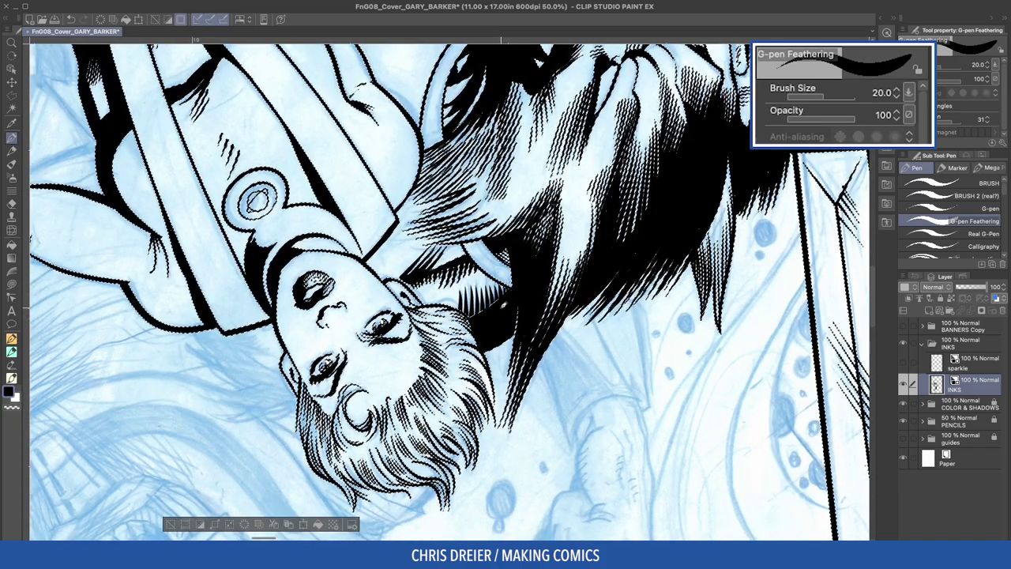
Feather the creature's shoulder between its snout and the sword hand with BRUSH 2 at size 15.
{"action": "left_click_drag", "start_coordinate": [340, 238], "coordinate": [498, 355]}
{"action": "left_click", "coordinate": [497, 355]}
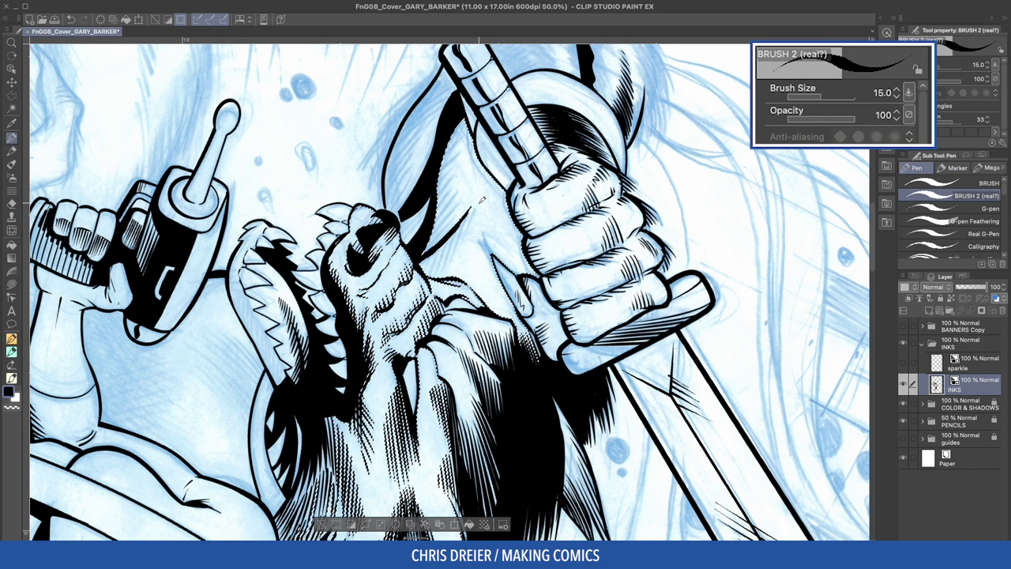
{"action": "mouse_move", "coordinate": [424, 257]}
{"action": "left_mouse_down"}
{"action": "mouse_move", "coordinate": [477, 197]}
{"action": "mouse_move", "coordinate": [460, 233]}
{"action": "left_mouse_up"}
{"action": "left_click_drag", "start_coordinate": [436, 275], "coordinate": [476, 210]}
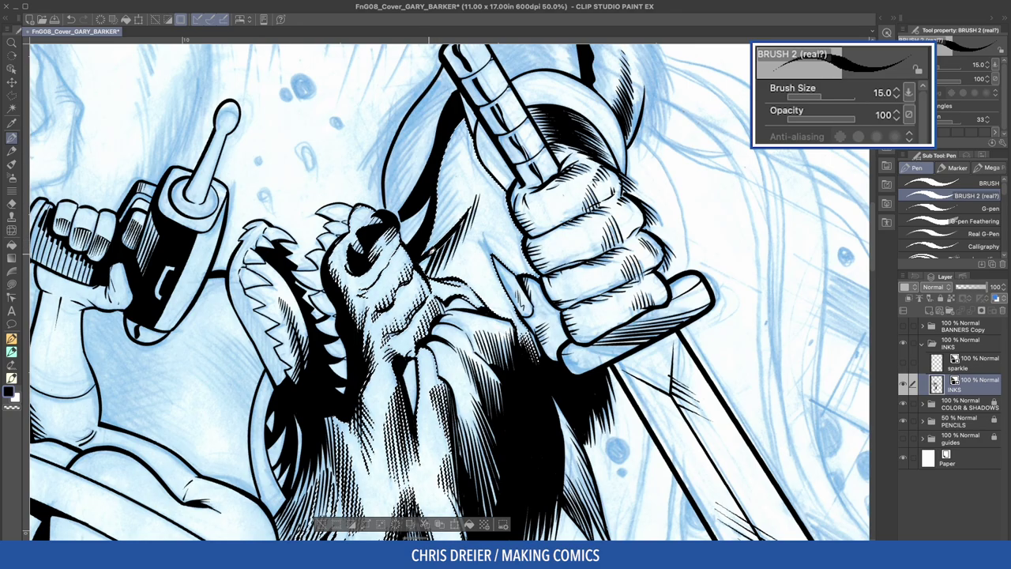
{"action": "left_click_drag", "start_coordinate": [329, 208], "coordinate": [377, 239]}
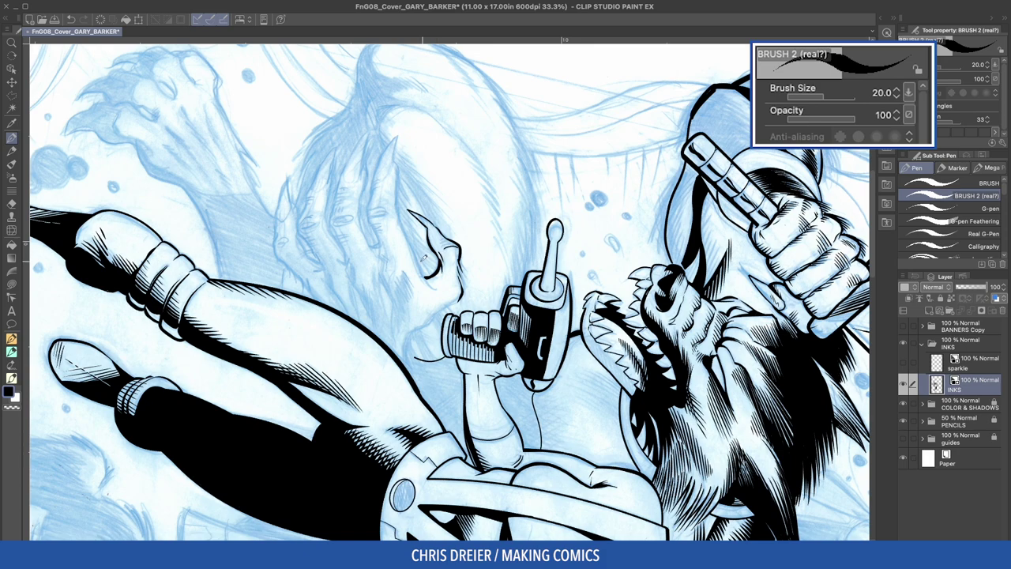
Outline the outer contour of the creature's clawed hand behind the heroine's gun with BRUSH 2 at size 20.
{"action": "left_click_drag", "start_coordinate": [290, 177], "coordinate": [291, 213]}
{"action": "left_click_drag", "start_coordinate": [281, 253], "coordinate": [309, 275]}
{"action": "mouse_move", "coordinate": [461, 292]}
{"action": "left_mouse_down"}
{"action": "mouse_move", "coordinate": [416, 331]}
{"action": "mouse_move", "coordinate": [410, 368]}
{"action": "mouse_move", "coordinate": [420, 358]}
{"action": "left_mouse_up"}
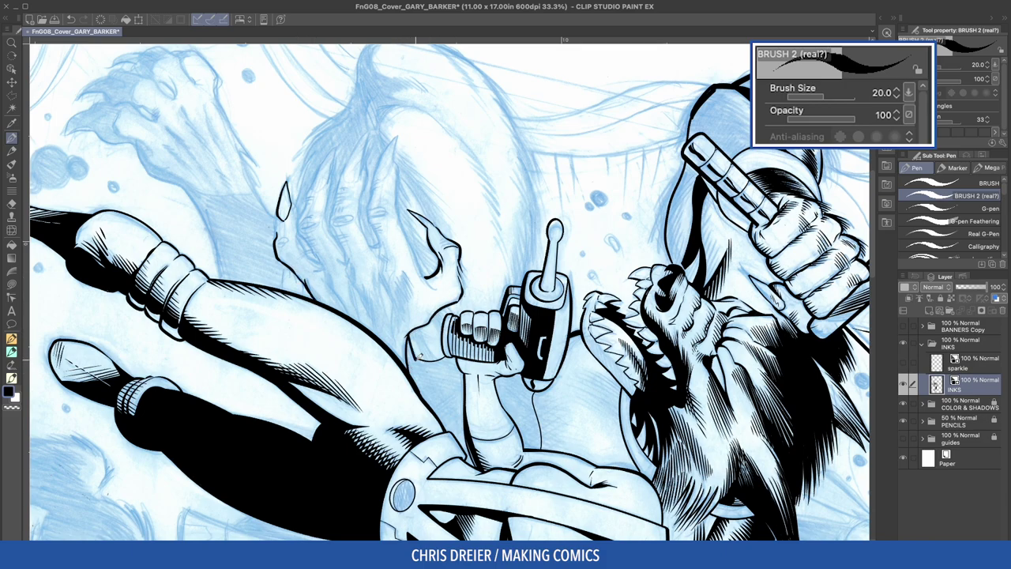
Ink the jagged fur tufts on the back of the clawed hand beside the heroine's thigh.
{"action": "left_click_drag", "start_coordinate": [452, 220], "coordinate": [440, 250]}
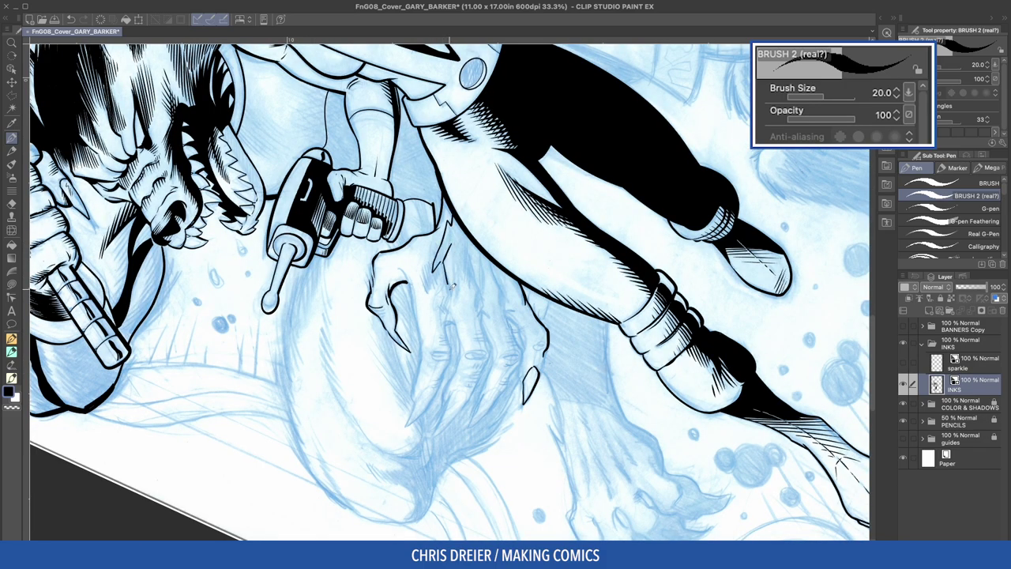
{"action": "mouse_move", "coordinate": [453, 285]}
{"action": "left_mouse_down"}
{"action": "mouse_move", "coordinate": [456, 242]}
{"action": "mouse_move", "coordinate": [482, 285]}
{"action": "mouse_move", "coordinate": [463, 261]}
{"action": "mouse_move", "coordinate": [477, 312]}
{"action": "left_mouse_up"}
{"action": "left_click_drag", "start_coordinate": [481, 252], "coordinate": [481, 294]}
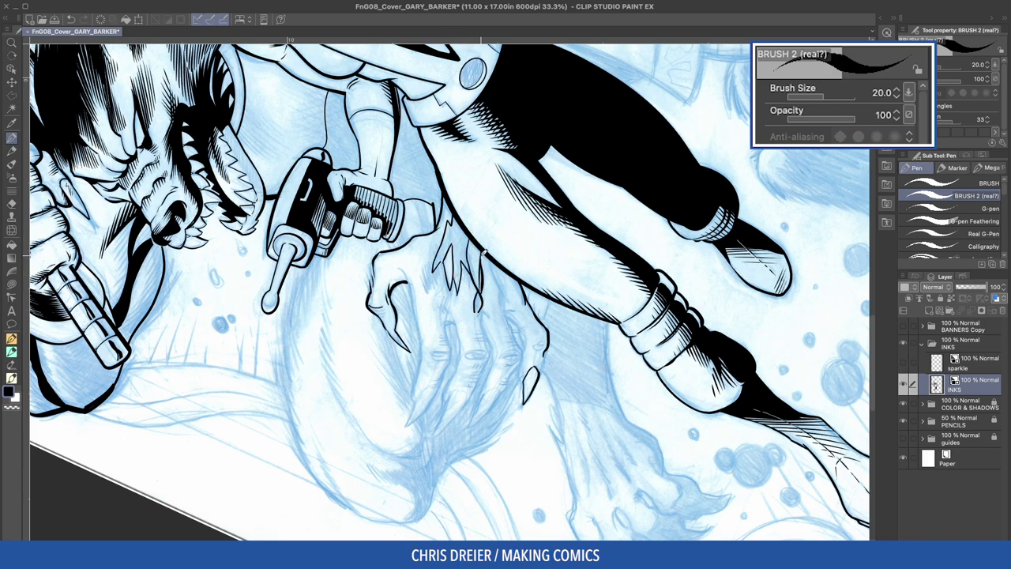
{"action": "left_click_drag", "start_coordinate": [481, 255], "coordinate": [483, 294]}
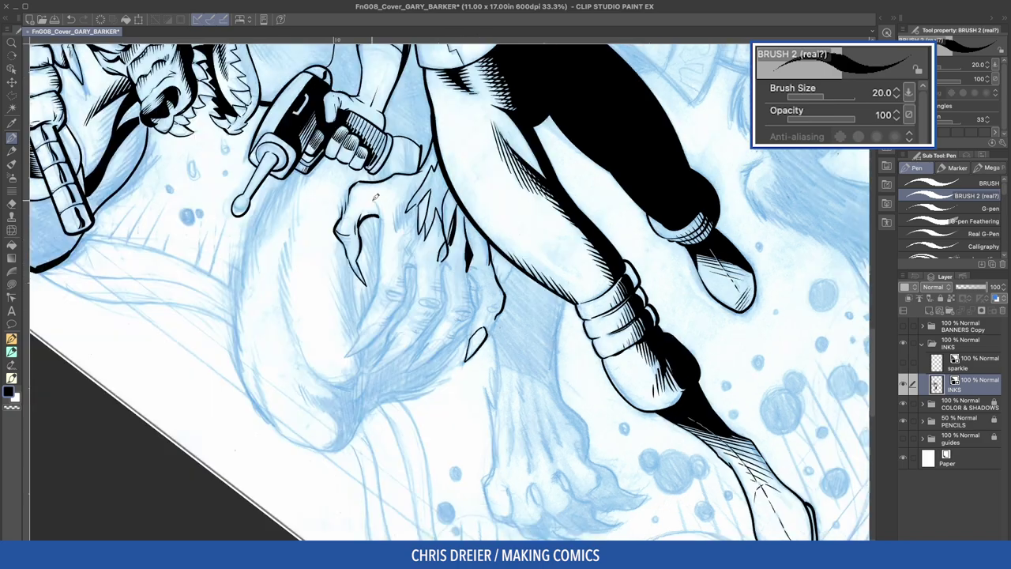
Ink the first finger contours and knuckle lines of the creature's clawed hand.
{"action": "mouse_move", "coordinate": [379, 207]}
{"action": "left_mouse_down"}
{"action": "mouse_move", "coordinate": [381, 275]}
{"action": "mouse_move", "coordinate": [355, 335]}
{"action": "left_mouse_up"}
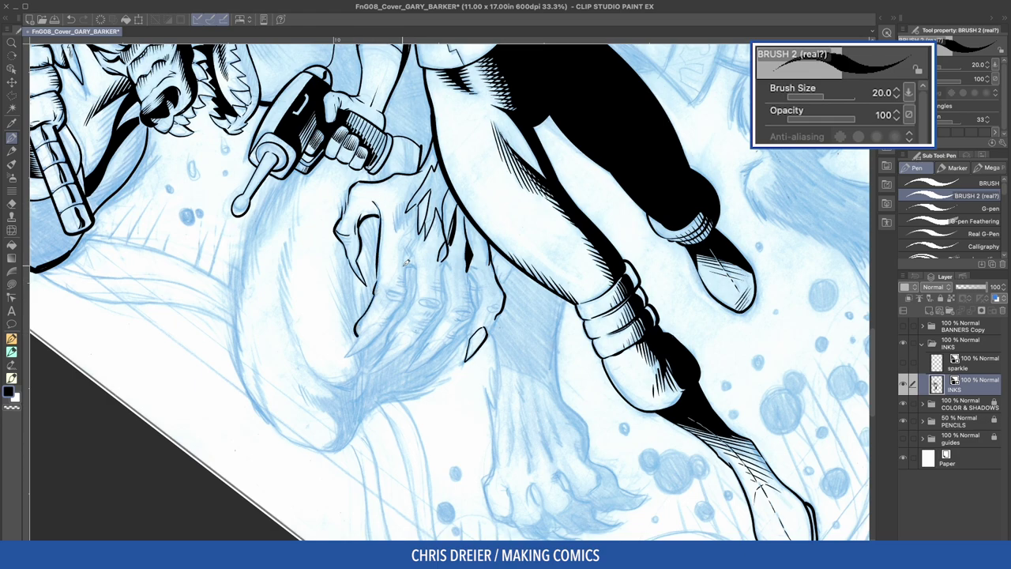
{"action": "left_click_drag", "start_coordinate": [405, 285], "coordinate": [404, 301]}
{"action": "left_click_drag", "start_coordinate": [416, 250], "coordinate": [412, 303]}
{"action": "left_click_drag", "start_coordinate": [452, 253], "coordinate": [444, 317]}
{"action": "mouse_move", "coordinate": [470, 270]}
{"action": "left_mouse_down"}
{"action": "mouse_move", "coordinate": [475, 320]}
{"action": "mouse_move", "coordinate": [462, 328]}
{"action": "left_mouse_up"}
Ink the remaining finger contours and pointed claws of the creature's hand beside the heroine's thigh with BRUSH 2 at size 20.
{"action": "left_click_drag", "start_coordinate": [147, 383], "coordinate": [570, 170]}
{"action": "left_click_drag", "start_coordinate": [399, 271], "coordinate": [401, 296]}
{"action": "mouse_move", "coordinate": [457, 202]}
{"action": "left_mouse_down"}
{"action": "mouse_move", "coordinate": [442, 246]}
{"action": "mouse_move", "coordinate": [459, 203]}
{"action": "mouse_move", "coordinate": [430, 252]}
{"action": "mouse_move", "coordinate": [445, 245]}
{"action": "mouse_move", "coordinate": [425, 273]}
{"action": "left_mouse_up"}
{"action": "key", "text": "ctrl+z"}
{"action": "left_click_drag", "start_coordinate": [452, 235], "coordinate": [448, 275]}
{"action": "left_click_drag", "start_coordinate": [483, 191], "coordinate": [463, 231]}
{"action": "left_click_drag", "start_coordinate": [464, 235], "coordinate": [474, 235]}
{"action": "left_click_drag", "start_coordinate": [484, 191], "coordinate": [454, 270]}
{"action": "left_click_drag", "start_coordinate": [492, 221], "coordinate": [485, 281]}
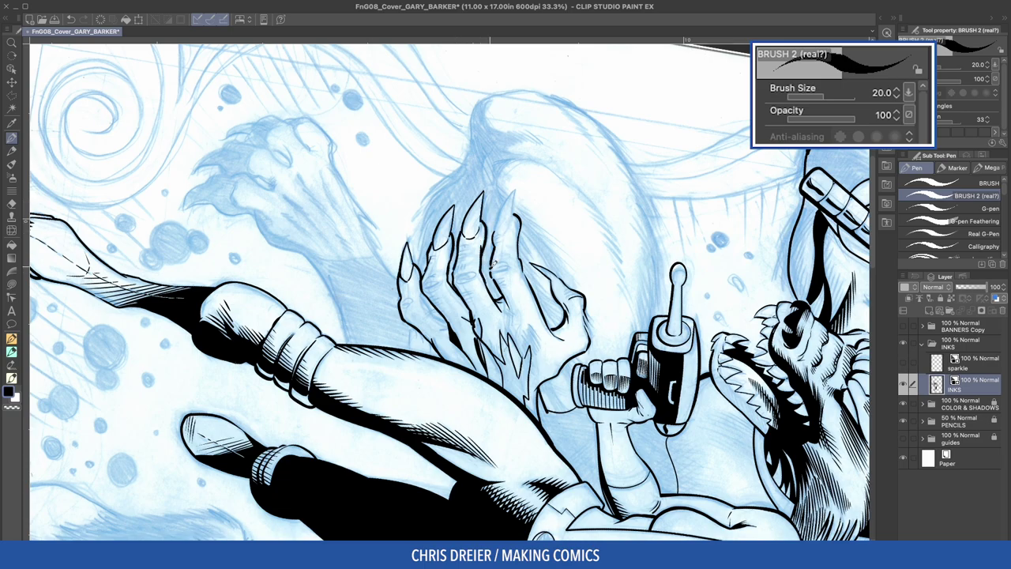
{"action": "mouse_move", "coordinate": [512, 192]}
{"action": "left_mouse_down"}
{"action": "mouse_move", "coordinate": [499, 232]}
{"action": "mouse_move", "coordinate": [520, 231]}
{"action": "left_mouse_up"}
{"action": "left_click_drag", "start_coordinate": [412, 326], "coordinate": [411, 348]}
Outline the bent furry arm behind the clawed hand and draw the shadow shape at its elbow.
{"action": "mouse_move", "coordinate": [374, 379]}
{"action": "left_mouse_down"}
{"action": "mouse_move", "coordinate": [545, 345]}
{"action": "mouse_move", "coordinate": [618, 352]}
{"action": "left_mouse_up"}
{"action": "key", "text": "]"}
{"action": "key", "text": "]"}
{"action": "left_click_drag", "start_coordinate": [282, 282], "coordinate": [278, 261]}
{"action": "key", "text": "["}
{"action": "mouse_move", "coordinate": [316, 196]}
{"action": "left_mouse_down"}
{"action": "mouse_move", "coordinate": [305, 257]}
{"action": "mouse_move", "coordinate": [398, 291]}
{"action": "left_mouse_up"}
{"action": "left_click_drag", "start_coordinate": [369, 242], "coordinate": [331, 276]}
{"action": "left_click_drag", "start_coordinate": [417, 243], "coordinate": [373, 237]}
{"action": "left_click_drag", "start_coordinate": [372, 205], "coordinate": [370, 263]}
{"action": "mouse_move", "coordinate": [370, 263]}
{"action": "left_mouse_down"}
{"action": "mouse_move", "coordinate": [393, 283]}
{"action": "mouse_move", "coordinate": [442, 307]}
{"action": "mouse_move", "coordinate": [491, 310]}
{"action": "left_mouse_up"}
{"action": "left_click_drag", "start_coordinate": [214, 203], "coordinate": [425, 194]}
{"action": "key", "text": "ctrl+z"}
Feather the fur beneath the clawed hand and darken the gaps between the fingers with solid black.
{"action": "mouse_move", "coordinate": [432, 235]}
{"action": "left_mouse_down"}
{"action": "mouse_move", "coordinate": [427, 276]}
{"action": "mouse_move", "coordinate": [554, 151]}
{"action": "left_mouse_up"}
{"action": "key", "text": "-"}
{"action": "left_click", "coordinate": [942, 221]}
{"action": "left_click_drag", "start_coordinate": [481, 310], "coordinate": [454, 355]}
{"action": "left_click", "coordinate": [946, 197]}
{"action": "mouse_move", "coordinate": [403, 387]}
{"action": "left_mouse_down"}
{"action": "mouse_move", "coordinate": [375, 383]}
{"action": "mouse_move", "coordinate": [433, 140]}
{"action": "left_mouse_up"}
{"action": "left_click_drag", "start_coordinate": [411, 235], "coordinate": [416, 249]}
{"action": "left_click_drag", "start_coordinate": [416, 264], "coordinate": [428, 304]}
{"action": "left_click_drag", "start_coordinate": [413, 269], "coordinate": [434, 325]}
{"action": "left_click_drag", "start_coordinate": [435, 305], "coordinate": [463, 343]}
{"action": "left_click_drag", "start_coordinate": [449, 325], "coordinate": [463, 343]}
{"action": "left_click_drag", "start_coordinate": [414, 242], "coordinate": [406, 277]}
{"action": "left_click_drag", "start_coordinate": [398, 227], "coordinate": [400, 245]}
{"action": "key", "text": "g"}
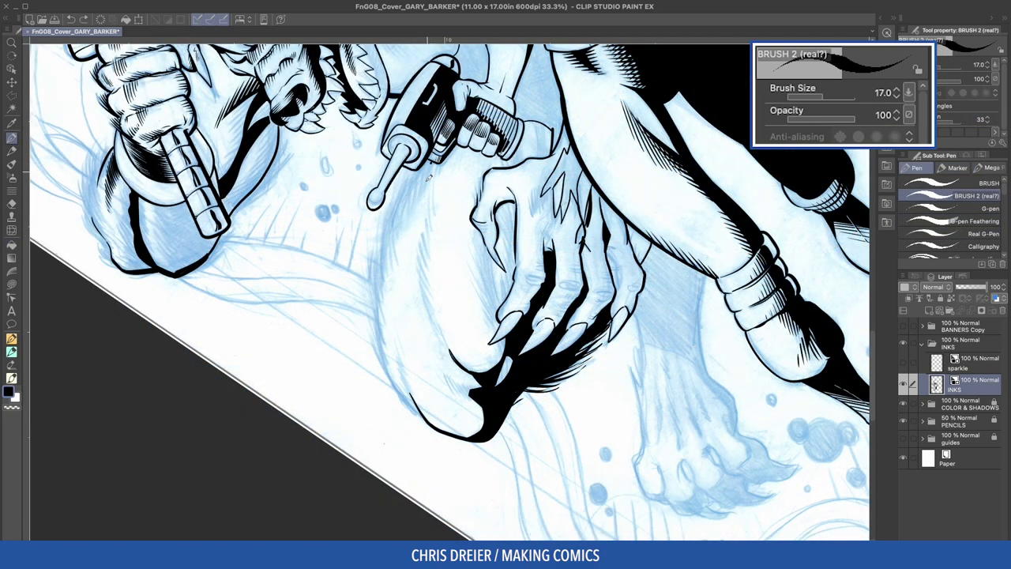
Feather the outer edge of the creature's forearm below the gun barrel with BRUSH 2 at size 17.
{"action": "left_click_drag", "start_coordinate": [431, 162], "coordinate": [415, 202]}
{"action": "left_click_drag", "start_coordinate": [423, 166], "coordinate": [402, 219]}
{"action": "left_click_drag", "start_coordinate": [416, 171], "coordinate": [396, 231]}
{"action": "mouse_move", "coordinate": [403, 190]}
{"action": "left_mouse_down"}
{"action": "mouse_move", "coordinate": [397, 269]}
{"action": "mouse_move", "coordinate": [395, 201]}
{"action": "mouse_move", "coordinate": [385, 264]}
{"action": "left_mouse_up"}
{"action": "mouse_move", "coordinate": [393, 207]}
{"action": "left_mouse_down"}
{"action": "mouse_move", "coordinate": [382, 270]}
{"action": "mouse_move", "coordinate": [381, 258]}
{"action": "left_mouse_up"}
{"action": "left_click_drag", "start_coordinate": [387, 229], "coordinate": [380, 273]}
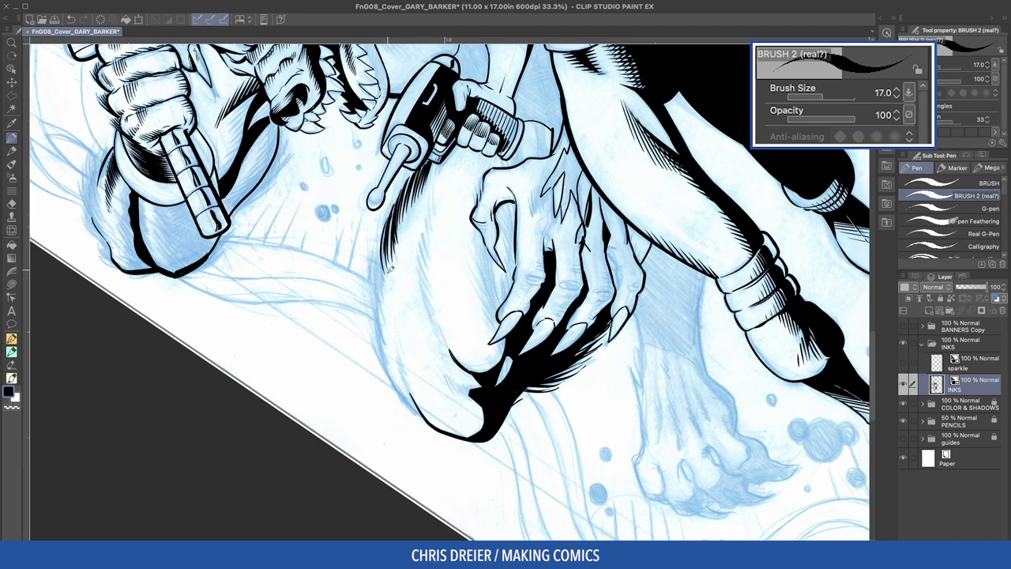
{"action": "left_click_drag", "start_coordinate": [387, 228], "coordinate": [377, 301]}
{"action": "left_click_drag", "start_coordinate": [384, 247], "coordinate": [371, 315]}
{"action": "left_click_drag", "start_coordinate": [379, 269], "coordinate": [374, 313]}
{"action": "left_click_drag", "start_coordinate": [382, 283], "coordinate": [376, 334]}
{"action": "left_click_drag", "start_coordinate": [384, 297], "coordinate": [379, 344]}
Continue the fur feathering along the arm's outer edge toward the elbow, reducing BRUSH 2 to size 12.
{"action": "mouse_move", "coordinate": [363, 270]}
{"action": "left_mouse_down"}
{"action": "mouse_move", "coordinate": [545, 343]}
{"action": "mouse_move", "coordinate": [491, 341]}
{"action": "left_mouse_up"}
{"action": "left_click_drag", "start_coordinate": [502, 163], "coordinate": [510, 210]}
{"action": "left_click_drag", "start_coordinate": [509, 184], "coordinate": [508, 246]}
{"action": "left_click_drag", "start_coordinate": [509, 209], "coordinate": [505, 254]}
{"action": "key", "text": "bracketleft"}
{"action": "key", "text": "bracketleft"}
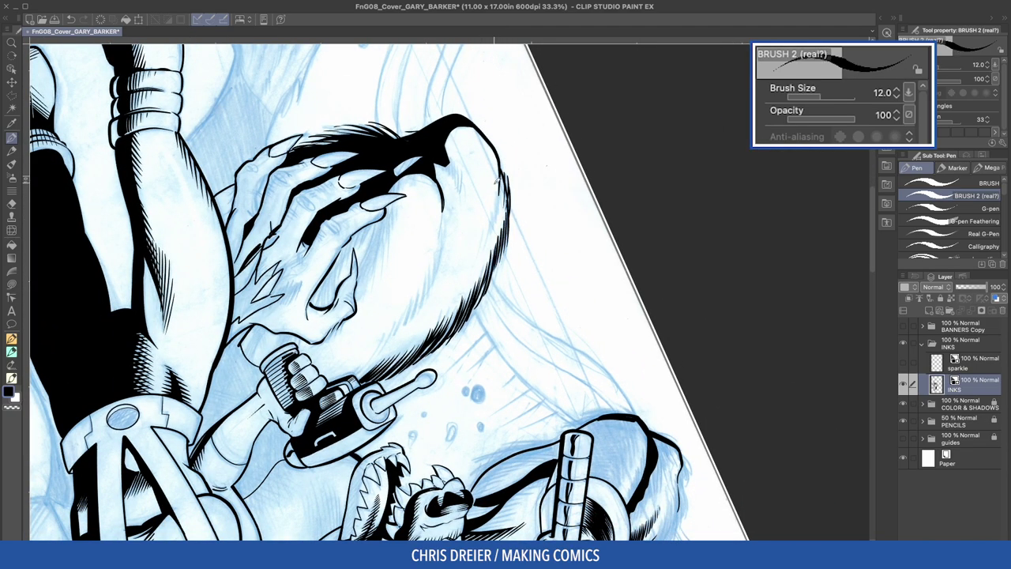
{"action": "left_click_drag", "start_coordinate": [506, 191], "coordinate": [491, 229]}
{"action": "left_click_drag", "start_coordinate": [498, 212], "coordinate": [487, 241]}
Feather the elbow shadow and the inner fur band of the arm behind the claws with BRUSH 2 at size 12.
{"action": "left_click_drag", "start_coordinate": [451, 156], "coordinate": [453, 182]}
{"action": "left_click_drag", "start_coordinate": [455, 159], "coordinate": [462, 189]}
{"action": "left_click_drag", "start_coordinate": [460, 167], "coordinate": [466, 203]}
{"action": "left_click_drag", "start_coordinate": [352, 195], "coordinate": [255, 219]}
{"action": "left_click_drag", "start_coordinate": [255, 219], "coordinate": [237, 136]}
{"action": "key", "text": "-"}
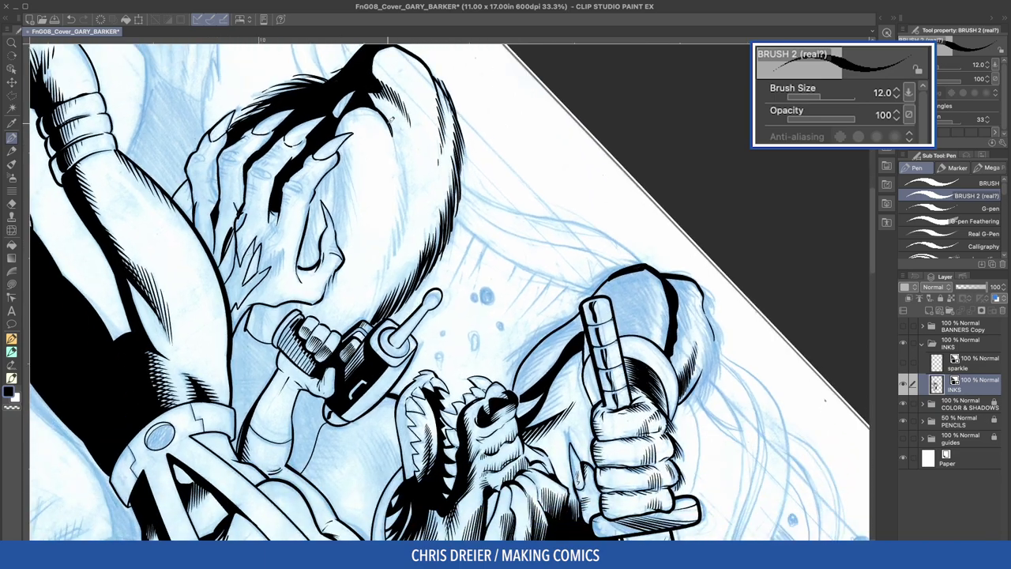
{"action": "left_click_drag", "start_coordinate": [397, 130], "coordinate": [403, 170]}
{"action": "left_click_drag", "start_coordinate": [399, 142], "coordinate": [411, 188]}
{"action": "key", "text": "^"}
{"action": "mouse_move", "coordinate": [456, 146]}
{"action": "left_mouse_down"}
{"action": "mouse_move", "coordinate": [444, 199]}
{"action": "mouse_move", "coordinate": [419, 238]}
{"action": "left_mouse_up"}
{"action": "left_click_drag", "start_coordinate": [428, 207], "coordinate": [401, 252]}
{"action": "left_click_drag", "start_coordinate": [410, 231], "coordinate": [360, 282]}
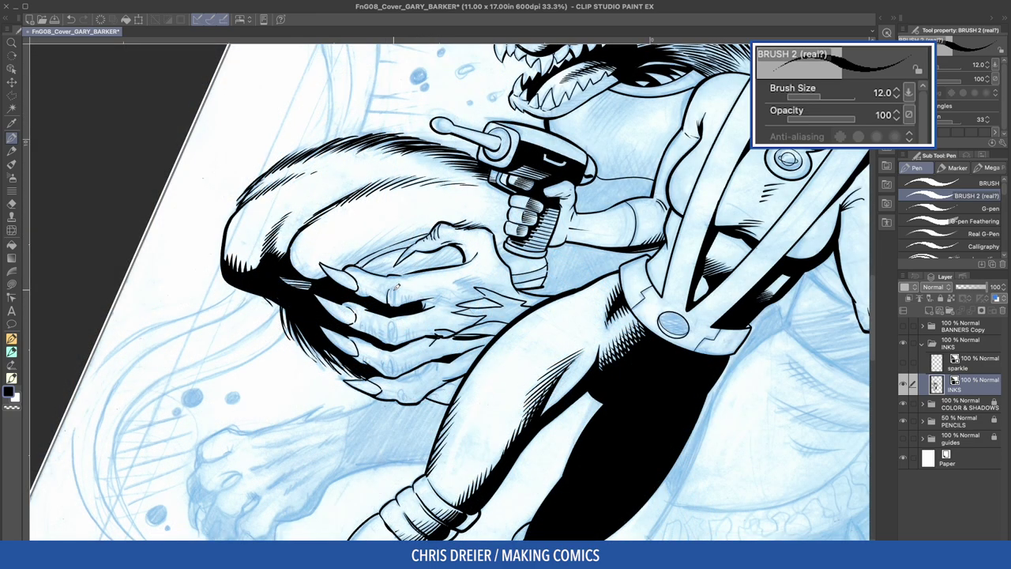
Ink knuckle creases on the clawed fingers and fill an enclosed gap beside the lower fingers with black.
{"action": "left_click_drag", "start_coordinate": [393, 319], "coordinate": [391, 342]}
{"action": "key", "text": "g"}
{"action": "left_click", "coordinate": [419, 369]}
{"action": "key", "text": "p"}
{"action": "left_click_drag", "start_coordinate": [433, 359], "coordinate": [464, 265]}
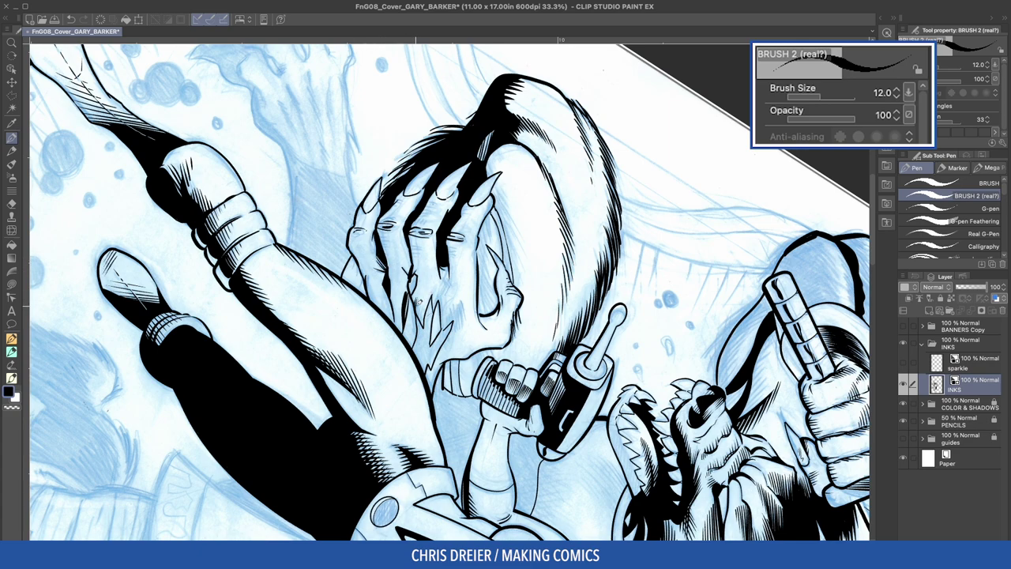
Refine the tendon and knuckle lines on the back of the clawed hand, alternating BRUSH 2 between black and transparent.
{"action": "left_click_drag", "start_coordinate": [422, 309], "coordinate": [428, 321]}
{"action": "key", "text": "c"}
{"action": "left_click_drag", "start_coordinate": [456, 218], "coordinate": [450, 225]}
{"action": "key", "text": "c"}
{"action": "left_click_drag", "start_coordinate": [449, 281], "coordinate": [434, 313]}
{"action": "left_click_drag", "start_coordinate": [283, 301], "coordinate": [261, 429]}
{"action": "mouse_move", "coordinate": [395, 243]}
{"action": "left_mouse_down"}
{"action": "mouse_move", "coordinate": [432, 237]}
{"action": "mouse_move", "coordinate": [469, 251]}
{"action": "left_mouse_up"}
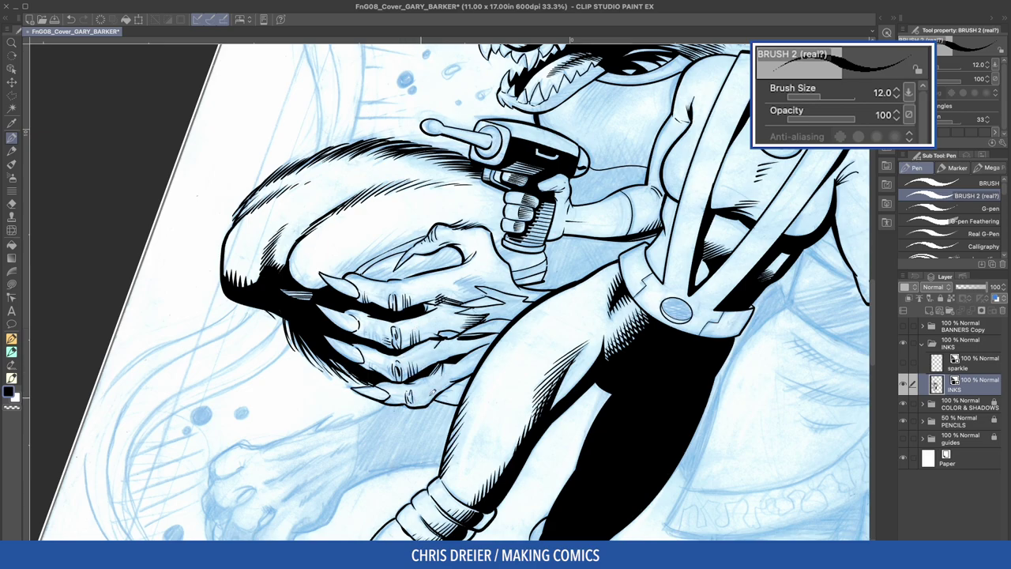
{"action": "left_click_drag", "start_coordinate": [413, 390], "coordinate": [543, 304]}
{"action": "left_click_drag", "start_coordinate": [532, 364], "coordinate": [520, 364]}
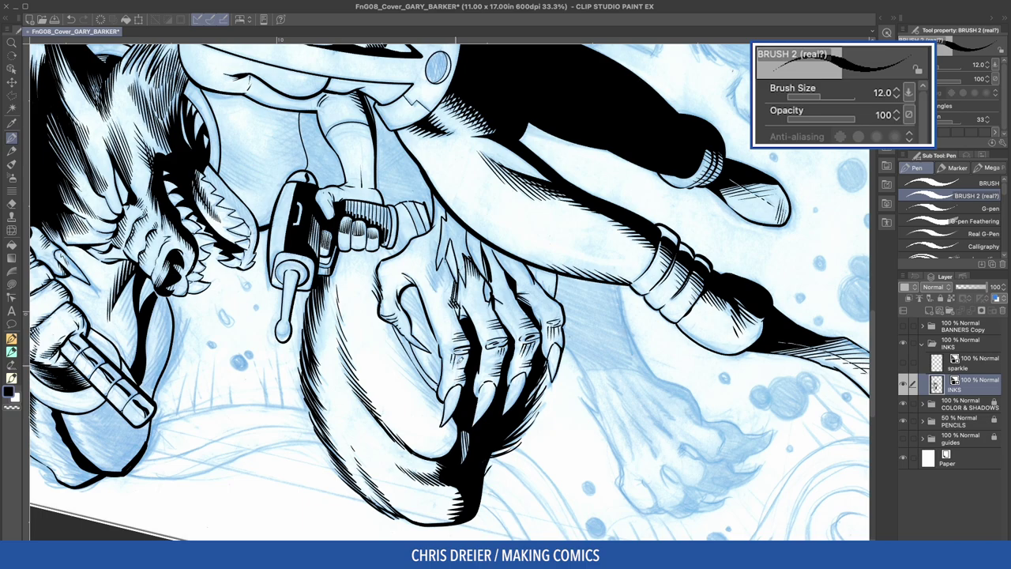
Fill the gap beside the fur tufts with black and hatch the shadows on the back of the clawed hand.
{"action": "left_click_drag", "start_coordinate": [197, 260], "coordinate": [197, 238]}
{"action": "left_click_drag", "start_coordinate": [263, 232], "coordinate": [251, 261]}
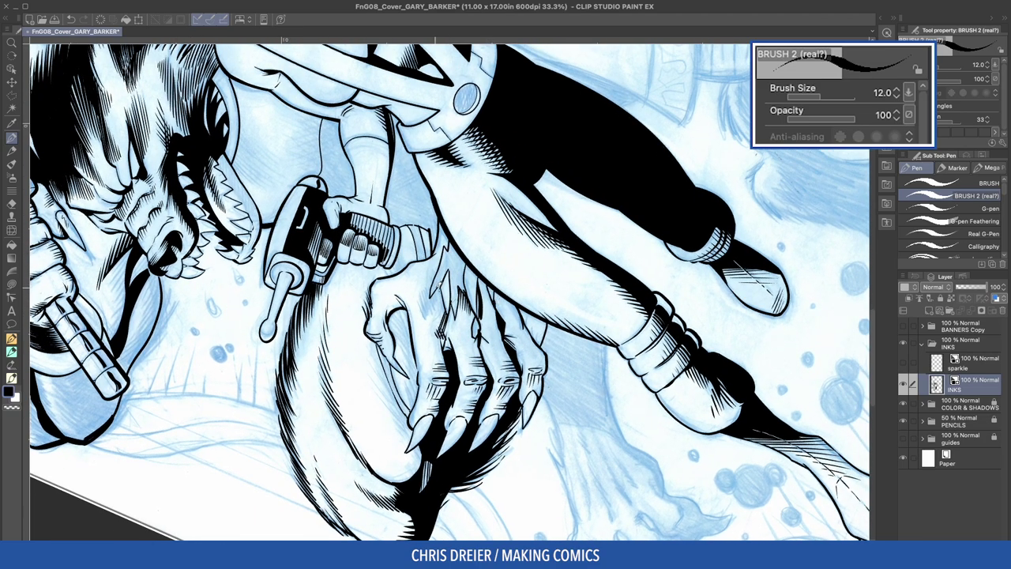
{"action": "key", "text": "g"}
{"action": "left_click", "coordinate": [444, 283]}
{"action": "key", "text": "p"}
{"action": "left_click_drag", "start_coordinate": [487, 297], "coordinate": [414, 282]}
{"action": "left_click_drag", "start_coordinate": [483, 267], "coordinate": [484, 299]}
Feather the arm surface between the claw tips and the thumb with BRUSH 2 at sizes 15 and 12.
{"action": "key", "text": "bracketright"}
{"action": "key", "text": "bracketright"}
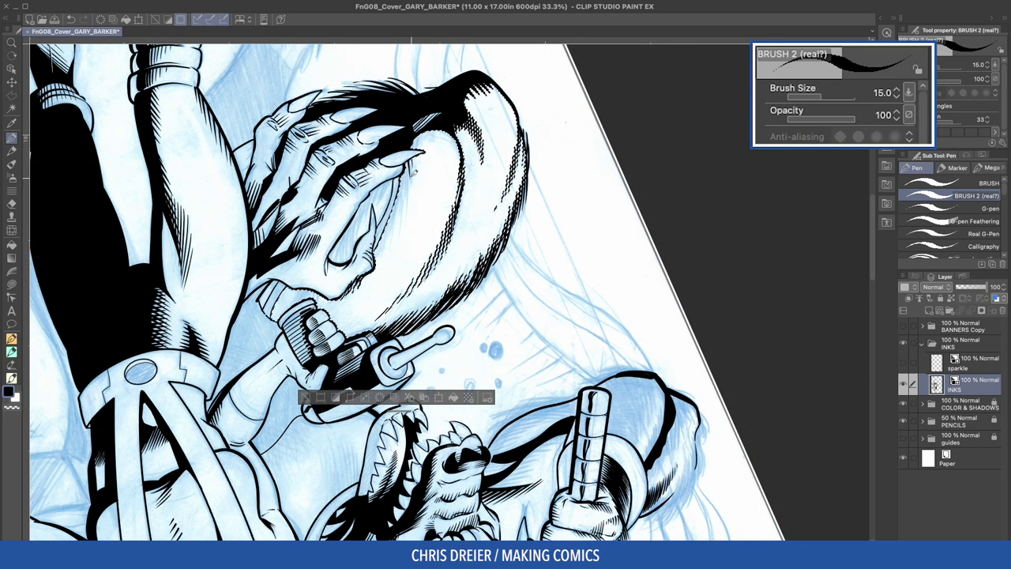
{"action": "left_click_drag", "start_coordinate": [404, 167], "coordinate": [378, 239]}
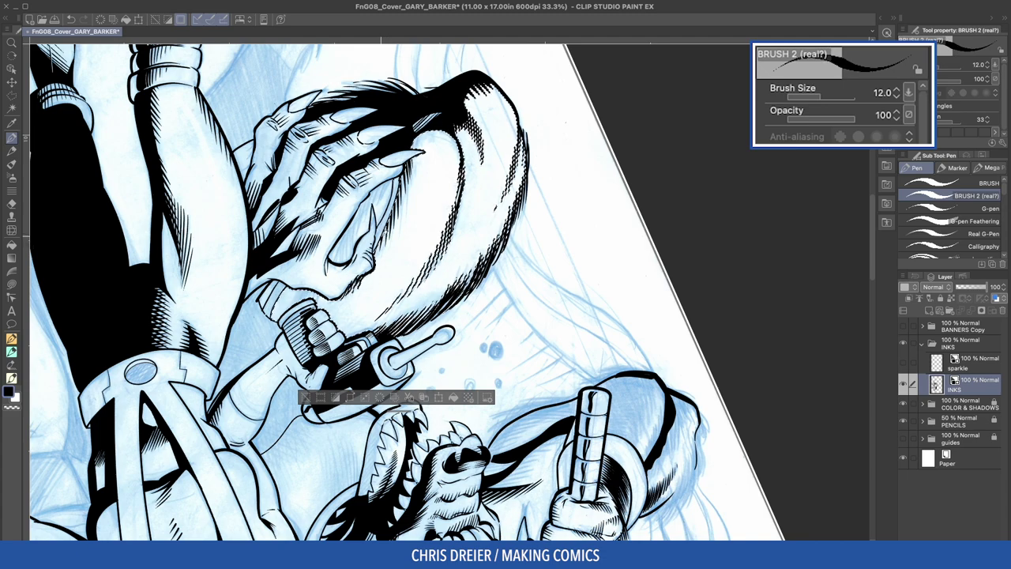
{"action": "key", "text": "bracketleft"}
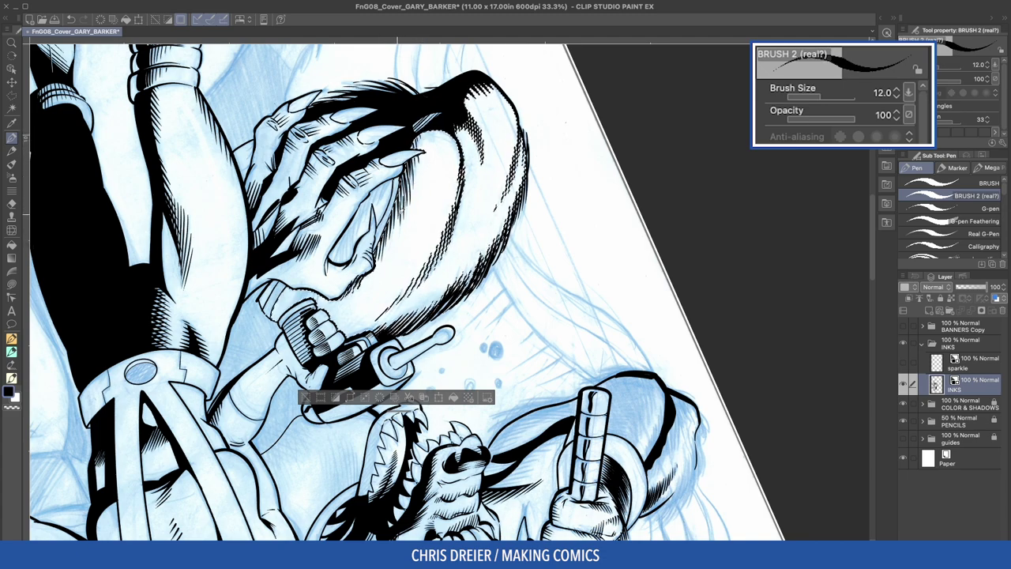
Auto-select the gap inside the creature's curled thumb and hatch it with BRUSH 2 at size 15.
{"action": "key", "text": "w"}
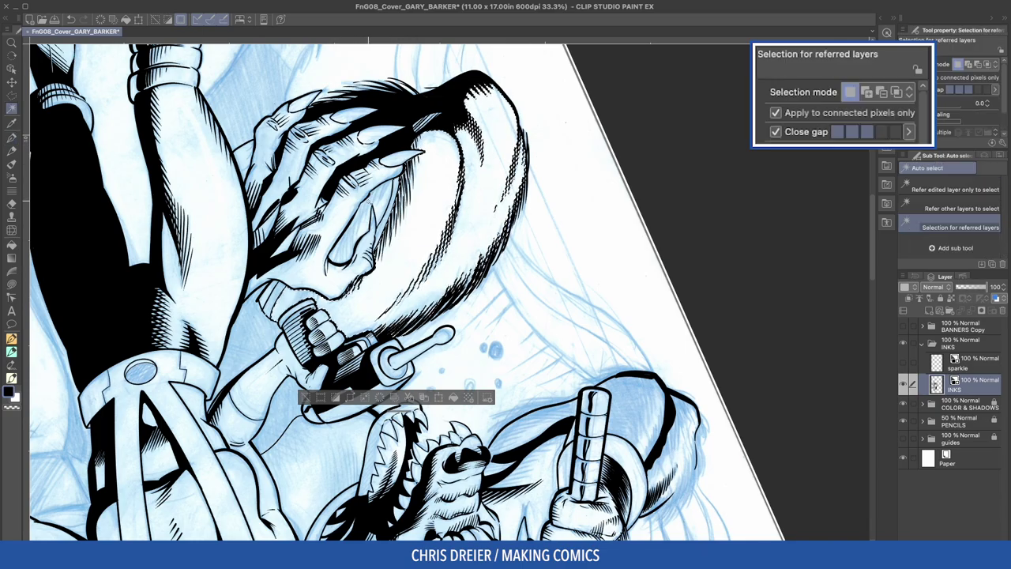
{"action": "left_click", "coordinate": [368, 212]}
{"action": "key", "text": "p"}
{"action": "key", "text": "]"}
{"action": "mouse_move", "coordinate": [269, 146]}
{"action": "left_mouse_down"}
{"action": "mouse_move", "coordinate": [522, 372]}
{"action": "mouse_move", "coordinate": [513, 316]}
{"action": "mouse_move", "coordinate": [450, 295]}
{"action": "left_mouse_up"}
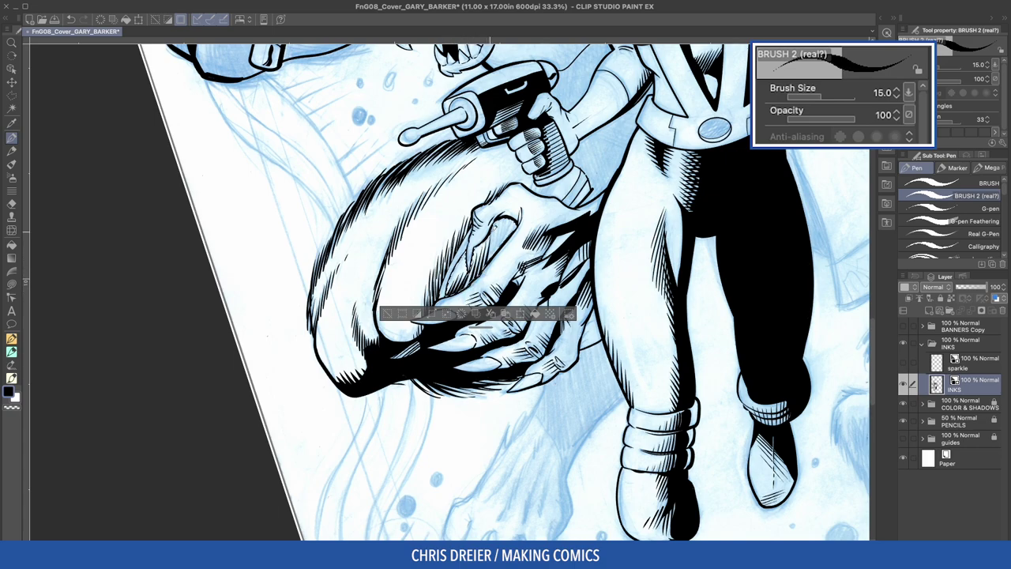
Ink the shadow under the gun grip at size 20 and fill the area between grip, forearm and thigh with black.
{"action": "key", "text": "]"}
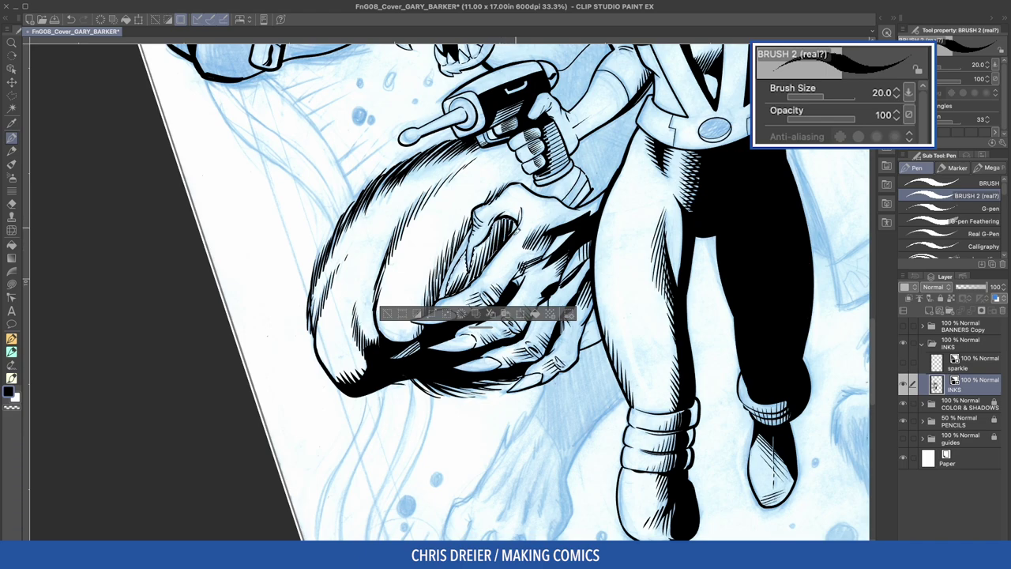
{"action": "key", "text": "w"}
{"action": "left_click", "coordinate": [507, 177]}
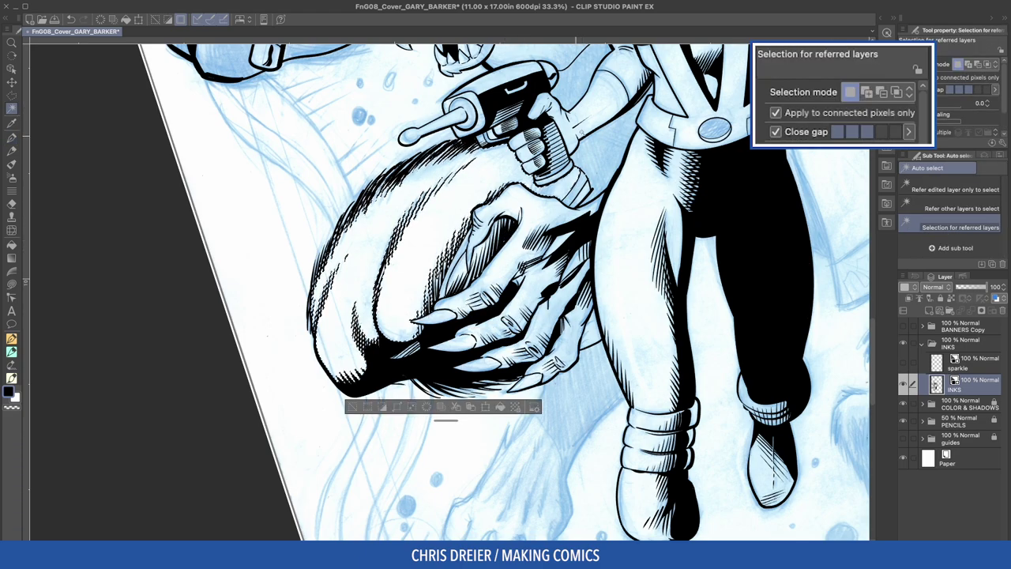
{"action": "key", "text": "p"}
{"action": "left_click_drag", "start_coordinate": [534, 183], "coordinate": [565, 194]}
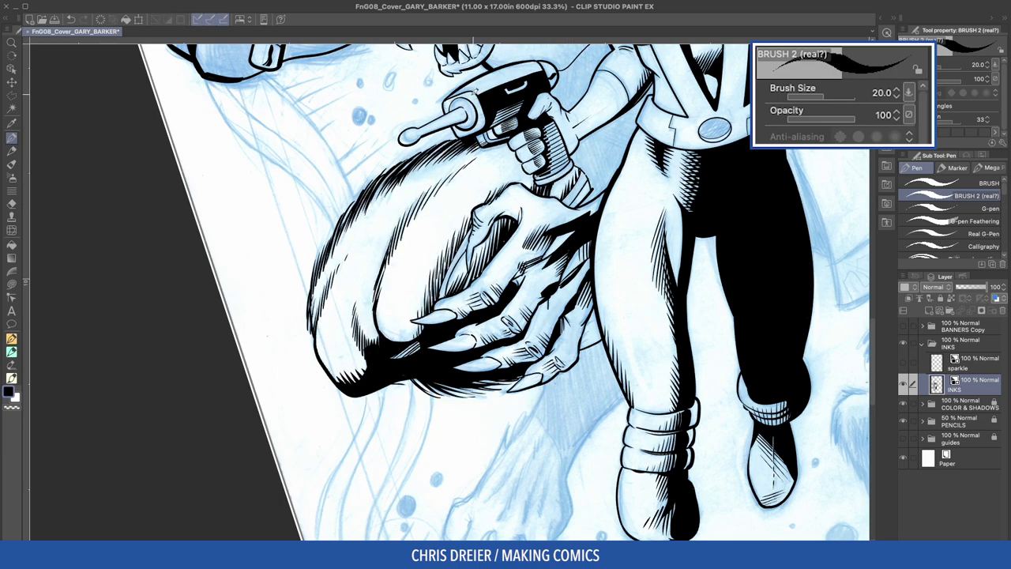
{"action": "key", "text": "g"}
{"action": "left_click", "coordinate": [595, 161]}
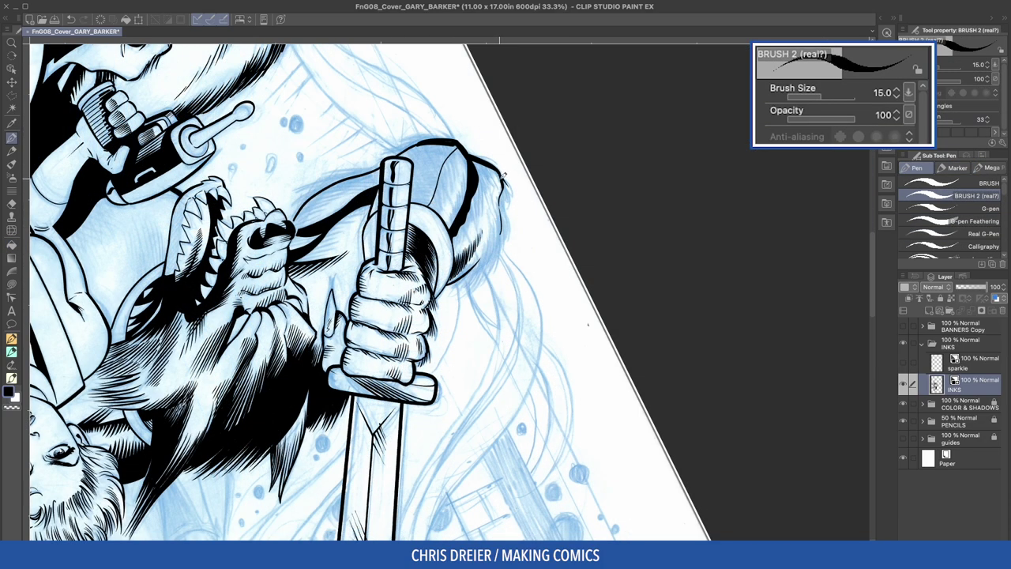
Outline and feather the outer fur edge of the creature's arm behind the sword pommel with BRUSH 2 at size 15.
{"action": "left_click_drag", "start_coordinate": [501, 176], "coordinate": [505, 256]}
{"action": "mouse_move", "coordinate": [493, 206]}
{"action": "left_mouse_down"}
{"action": "mouse_move", "coordinate": [502, 262]}
{"action": "mouse_move", "coordinate": [495, 253]}
{"action": "mouse_move", "coordinate": [494, 272]}
{"action": "left_mouse_up"}
{"action": "key", "text": "super+z"}
{"action": "mouse_move", "coordinate": [507, 230]}
{"action": "left_mouse_down"}
{"action": "mouse_move", "coordinate": [498, 265]}
{"action": "mouse_move", "coordinate": [474, 285]}
{"action": "mouse_move", "coordinate": [479, 278]}
{"action": "left_mouse_up"}
{"action": "mouse_move", "coordinate": [497, 240]}
{"action": "left_mouse_down"}
{"action": "mouse_move", "coordinate": [480, 281]}
{"action": "mouse_move", "coordinate": [488, 273]}
{"action": "left_mouse_up"}
{"action": "left_click_drag", "start_coordinate": [499, 233], "coordinate": [486, 279]}
{"action": "left_click_drag", "start_coordinate": [493, 242], "coordinate": [471, 285]}
{"action": "left_click_drag", "start_coordinate": [485, 252], "coordinate": [464, 287]}
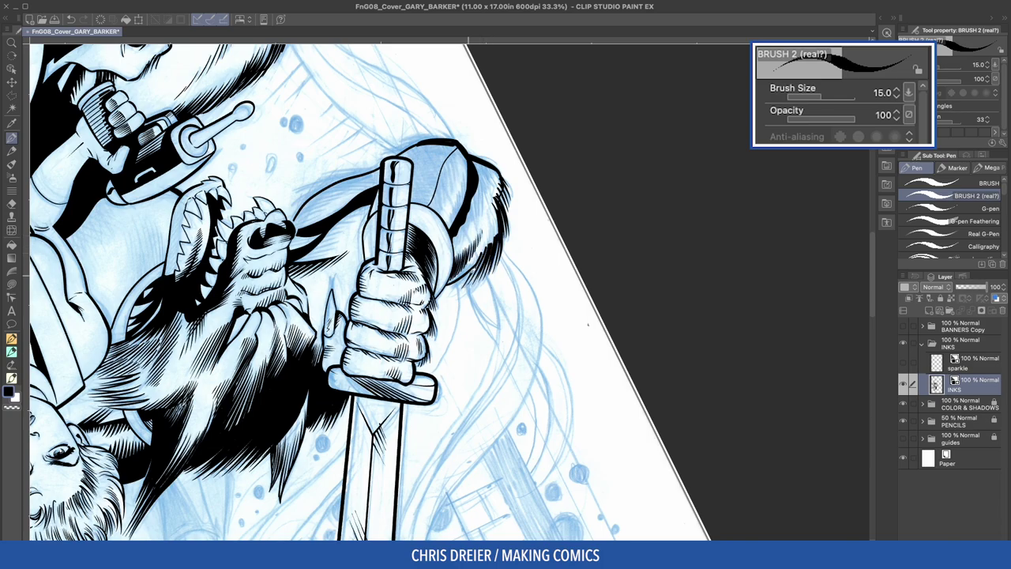
Feather the inner side of the fur edge behind the sword pommel with the G-pen Feathering brush.
{"action": "scroll", "coordinate": [450, 287], "scroll_direction": "up", "scroll_amount": 5}
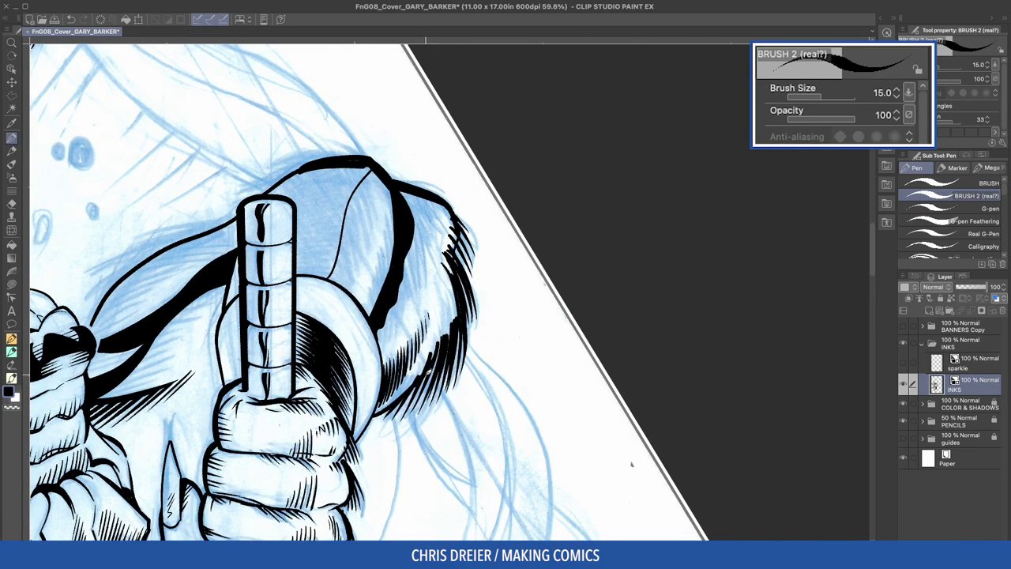
{"action": "left_click", "coordinate": [944, 221]}
{"action": "left_click_drag", "start_coordinate": [354, 251], "coordinate": [371, 225]}
{"action": "key", "text": "["}
{"action": "left_click_drag", "start_coordinate": [450, 251], "coordinate": [454, 316]}
{"action": "key", "text": "ctrl+z"}
{"action": "key", "text": "]"}
{"action": "key", "text": "ctrl+z"}
{"action": "left_click_drag", "start_coordinate": [448, 277], "coordinate": [435, 338]}
Thicken the dark fur along the outer edge of the sword arm's elbow with short feathering strokes.
{"action": "key", "text": "minus"}
{"action": "key", "text": "minus"}
{"action": "key", "text": "]"}
{"action": "left_click_drag", "start_coordinate": [462, 273], "coordinate": [456, 308]}
{"action": "left_click_drag", "start_coordinate": [459, 281], "coordinate": [454, 312]}
{"action": "key", "text": "["}
{"action": "key", "text": "["}
{"action": "key", "text": "["}
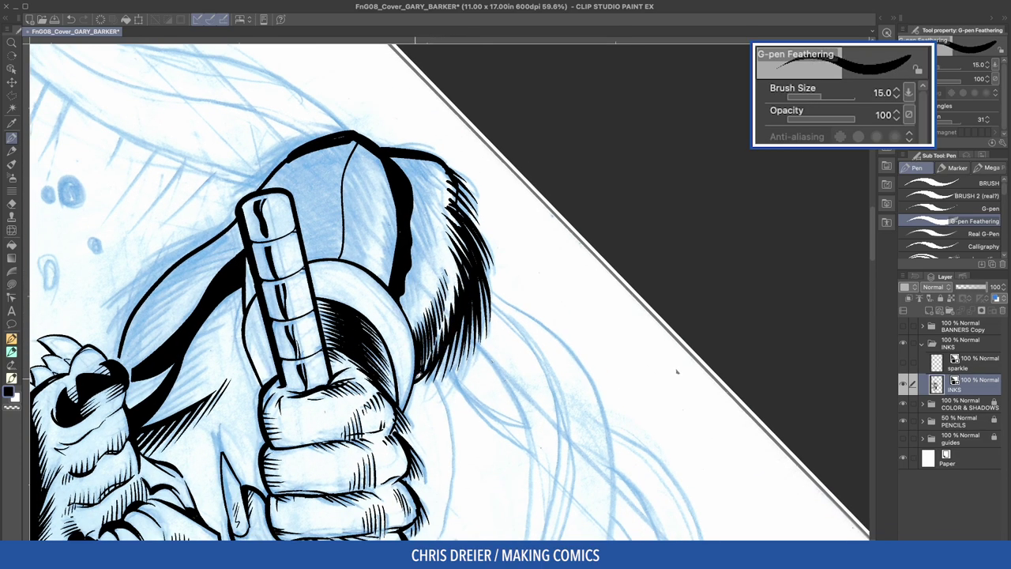
Feather the inner fur of the elbow behind the sword pommel along its black band with G-pen Feathering at size 20.
{"action": "key", "text": "minus"}
{"action": "key", "text": "minus"}
{"action": "key", "text": "minus"}
{"action": "key", "text": "minus"}
{"action": "key", "text": "minus"}
{"action": "key", "text": "minus"}
{"action": "key", "text": "minus"}
{"action": "key", "text": "minus"}
{"action": "key", "text": "minus"}
{"action": "key", "text": "minus"}
{"action": "key", "text": "minus"}
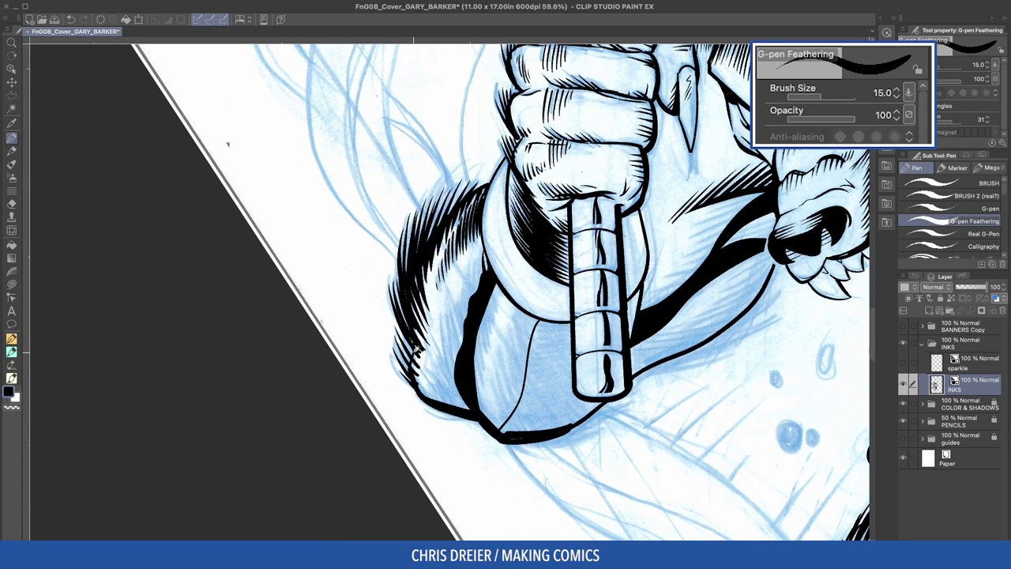
{"action": "key", "text": "]"}
{"action": "key", "text": "^"}
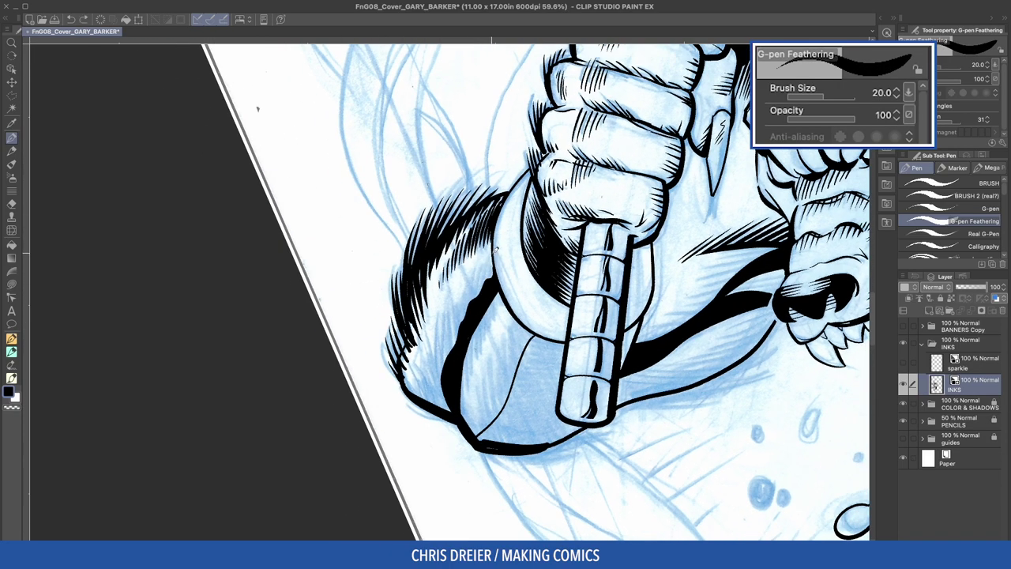
{"action": "left_click_drag", "start_coordinate": [456, 290], "coordinate": [456, 332]}
{"action": "mouse_move", "coordinate": [462, 283]}
{"action": "left_mouse_down"}
{"action": "mouse_move", "coordinate": [467, 322]}
{"action": "mouse_move", "coordinate": [475, 300]}
{"action": "left_mouse_up"}
{"action": "left_click_drag", "start_coordinate": [480, 272], "coordinate": [440, 376]}
{"action": "mouse_move", "coordinate": [436, 299]}
{"action": "left_mouse_down"}
{"action": "mouse_move", "coordinate": [446, 367]}
{"action": "mouse_move", "coordinate": [456, 343]}
{"action": "mouse_move", "coordinate": [406, 397]}
{"action": "left_mouse_up"}
{"action": "mouse_move", "coordinate": [435, 356]}
{"action": "left_mouse_down"}
{"action": "mouse_move", "coordinate": [416, 406]}
{"action": "mouse_move", "coordinate": [434, 396]}
{"action": "left_mouse_up"}
Fill remaining gaps in the elbow's dark fur with Lasso fill and add fine size 12 feathering strokes at the fur edge beside the bracelet.
{"action": "key", "text": "u"}
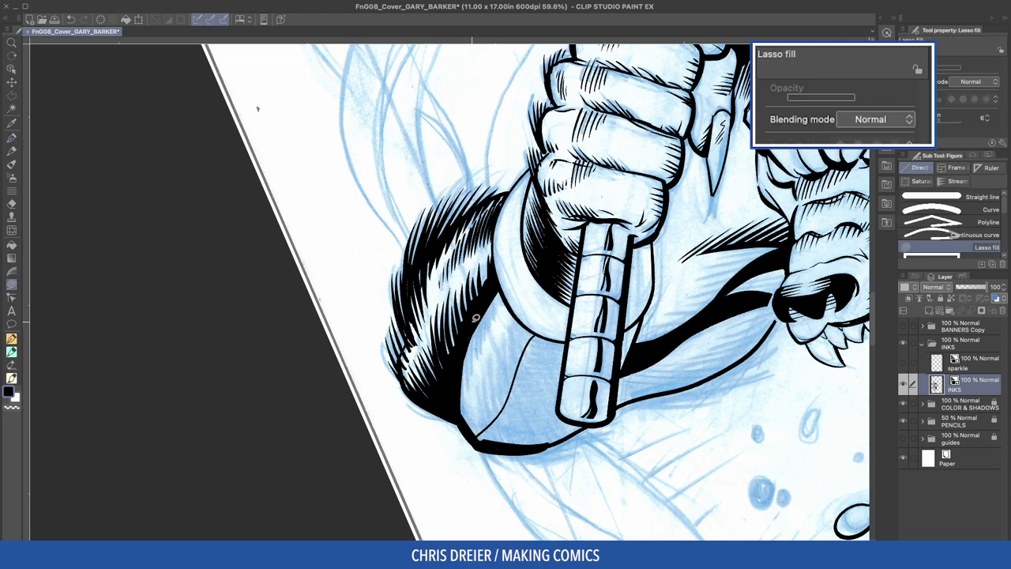
{"action": "mouse_move", "coordinate": [409, 347]}
{"action": "left_mouse_down"}
{"action": "mouse_move", "coordinate": [402, 355]}
{"action": "mouse_move", "coordinate": [405, 334]}
{"action": "left_mouse_up"}
{"action": "mouse_move", "coordinate": [308, 295]}
{"action": "left_mouse_down"}
{"action": "mouse_move", "coordinate": [324, 226]}
{"action": "mouse_move", "coordinate": [338, 403]}
{"action": "left_mouse_up"}
{"action": "key", "text": "p"}
{"action": "key", "text": "["}
{"action": "key", "text": "["}
{"action": "key", "text": "["}
{"action": "left_click_drag", "start_coordinate": [418, 191], "coordinate": [410, 171]}
{"action": "left_click_drag", "start_coordinate": [418, 184], "coordinate": [413, 170]}
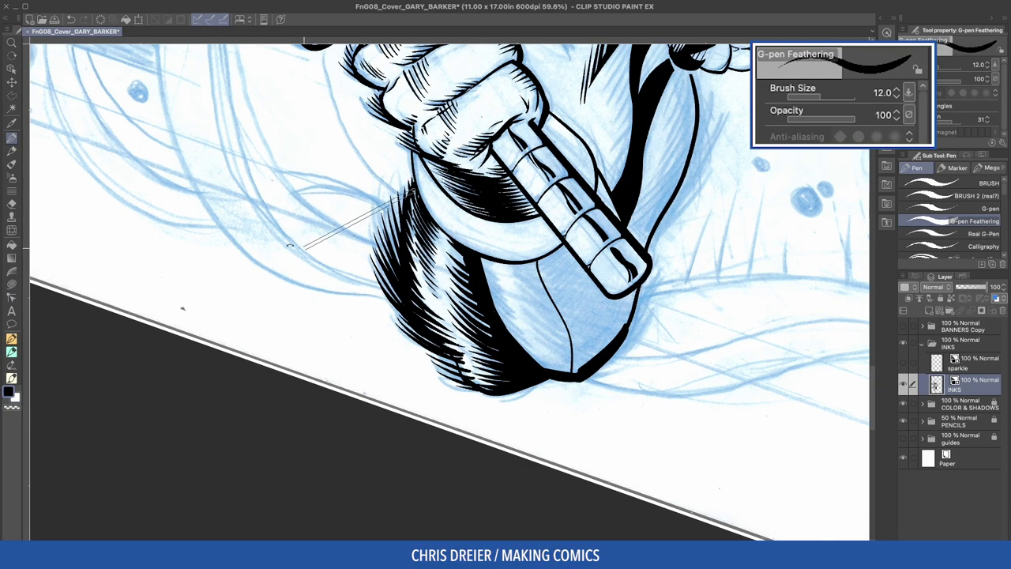
{"action": "left_click_drag", "start_coordinate": [309, 244], "coordinate": [485, 436]}
Feather the black band's edge toward the shaded elbow plane with G-pen Feathering, increasing the brush size from 17 to 25.
{"action": "key", "text": "bracketright"}
{"action": "key", "text": "bracketright"}
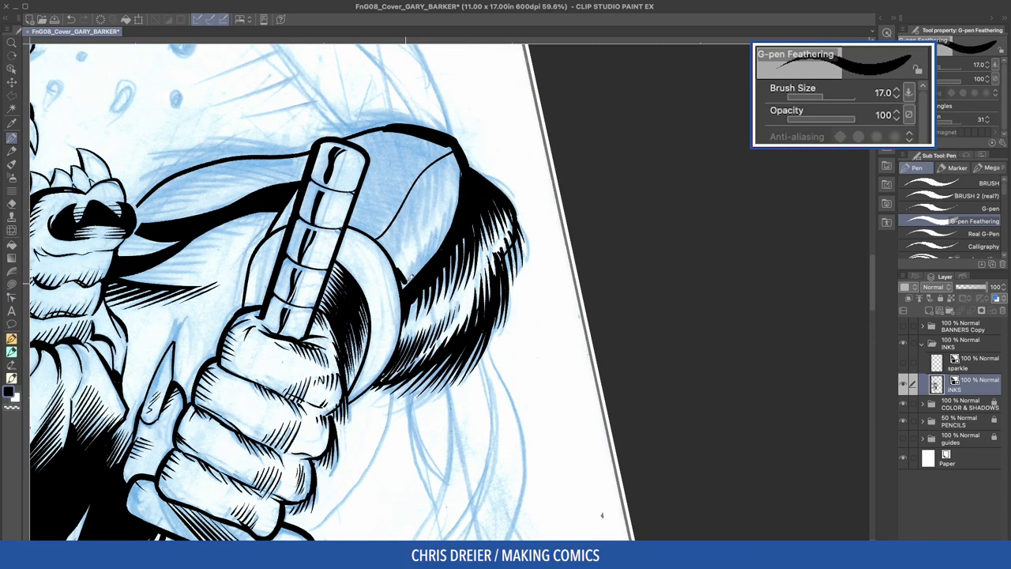
{"action": "mouse_move", "coordinate": [413, 256]}
{"action": "left_mouse_down"}
{"action": "mouse_move", "coordinate": [409, 283]}
{"action": "mouse_move", "coordinate": [417, 273]}
{"action": "left_mouse_up"}
{"action": "key", "text": "bracketright"}
{"action": "key", "text": "bracketright"}
{"action": "left_click_drag", "start_coordinate": [431, 228], "coordinate": [431, 260]}
{"action": "mouse_move", "coordinate": [442, 213]}
{"action": "left_mouse_down"}
{"action": "mouse_move", "coordinate": [435, 257]}
{"action": "mouse_move", "coordinate": [440, 252]}
{"action": "left_mouse_up"}
{"action": "mouse_move", "coordinate": [453, 193]}
{"action": "left_mouse_down"}
{"action": "mouse_move", "coordinate": [446, 244]}
{"action": "mouse_move", "coordinate": [448, 218]}
{"action": "left_mouse_up"}
{"action": "mouse_move", "coordinate": [463, 174]}
{"action": "left_mouse_down"}
{"action": "mouse_move", "coordinate": [457, 201]}
{"action": "mouse_move", "coordinate": [462, 183]}
{"action": "left_mouse_up"}
Feather the elbow plane from its opposite side at size 25 and fill the area between those strokes and the pommel with black.
{"action": "left_click_drag", "start_coordinate": [338, 252], "coordinate": [450, 399]}
{"action": "key", "text": "minus"}
{"action": "key", "text": "minus"}
{"action": "key", "text": "minus"}
{"action": "key", "text": "minus"}
{"action": "key", "text": "minus"}
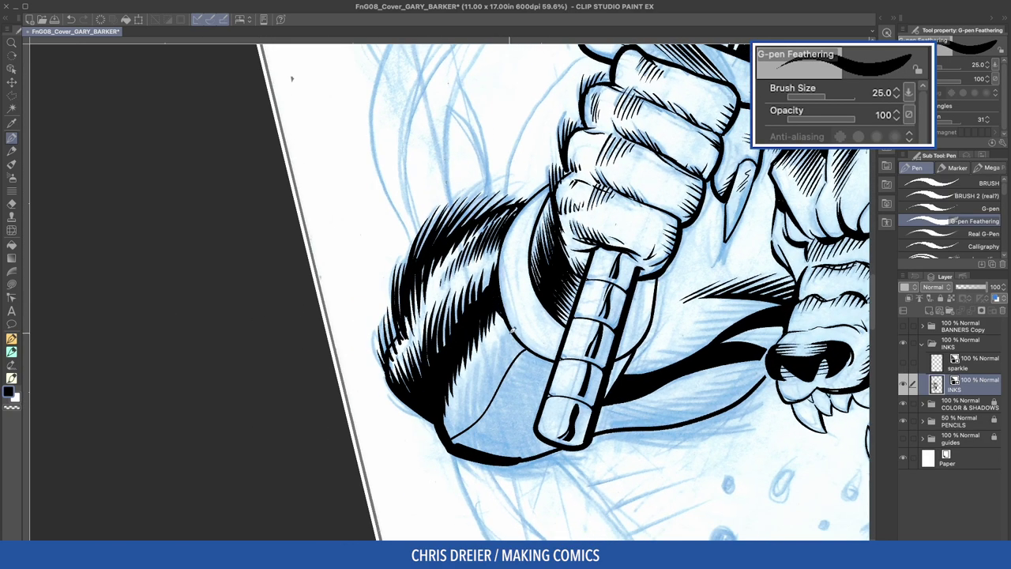
{"action": "left_click_drag", "start_coordinate": [448, 439], "coordinate": [456, 413]}
{"action": "left_click_drag", "start_coordinate": [453, 439], "coordinate": [463, 399]}
{"action": "left_click_drag", "start_coordinate": [462, 439], "coordinate": [472, 382]}
{"action": "left_click_drag", "start_coordinate": [469, 434], "coordinate": [479, 373]}
{"action": "mouse_move", "coordinate": [475, 418]}
{"action": "left_mouse_down"}
{"action": "mouse_move", "coordinate": [478, 360]}
{"action": "mouse_move", "coordinate": [479, 418]}
{"action": "left_mouse_up"}
{"action": "key", "text": "super+z"}
{"action": "left_click_drag", "start_coordinate": [511, 329], "coordinate": [507, 376]}
{"action": "mouse_move", "coordinate": [498, 337]}
{"action": "left_mouse_down"}
{"action": "mouse_move", "coordinate": [505, 376]}
{"action": "mouse_move", "coordinate": [499, 338]}
{"action": "left_mouse_up"}
{"action": "left_click_drag", "start_coordinate": [499, 384], "coordinate": [493, 345]}
{"action": "mouse_move", "coordinate": [496, 401]}
{"action": "left_mouse_down"}
{"action": "mouse_move", "coordinate": [488, 352]}
{"action": "mouse_move", "coordinate": [487, 361]}
{"action": "left_mouse_up"}
{"action": "key", "text": "super+z"}
{"action": "mouse_move", "coordinate": [492, 413]}
{"action": "left_mouse_down"}
{"action": "mouse_move", "coordinate": [485, 364]}
{"action": "mouse_move", "coordinate": [528, 341]}
{"action": "left_mouse_up"}
{"action": "left_click_drag", "start_coordinate": [522, 359], "coordinate": [534, 346]}
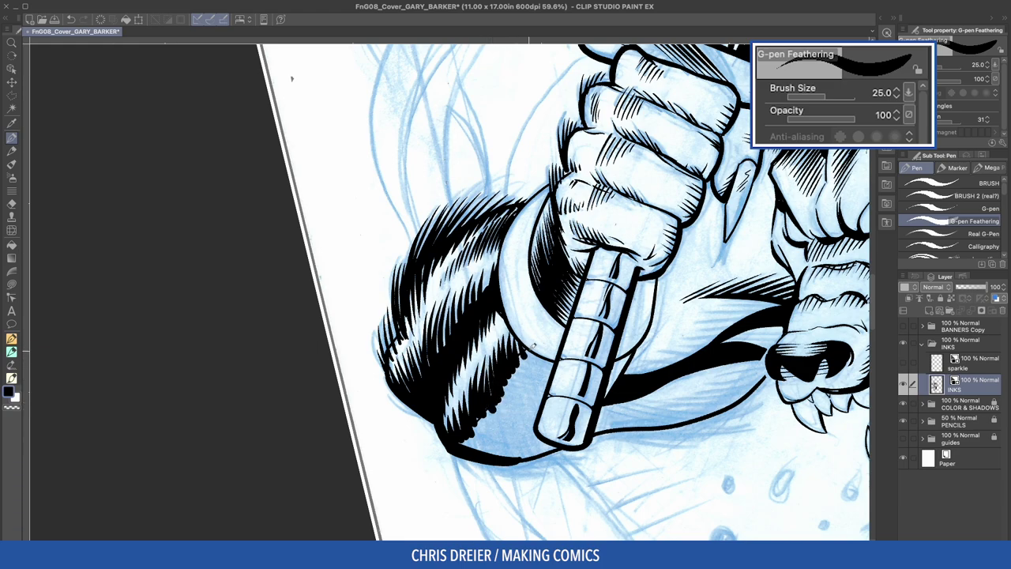
{"action": "key", "text": "space"}
{"action": "key", "text": "g"}
{"action": "left_click", "coordinate": [513, 395]}
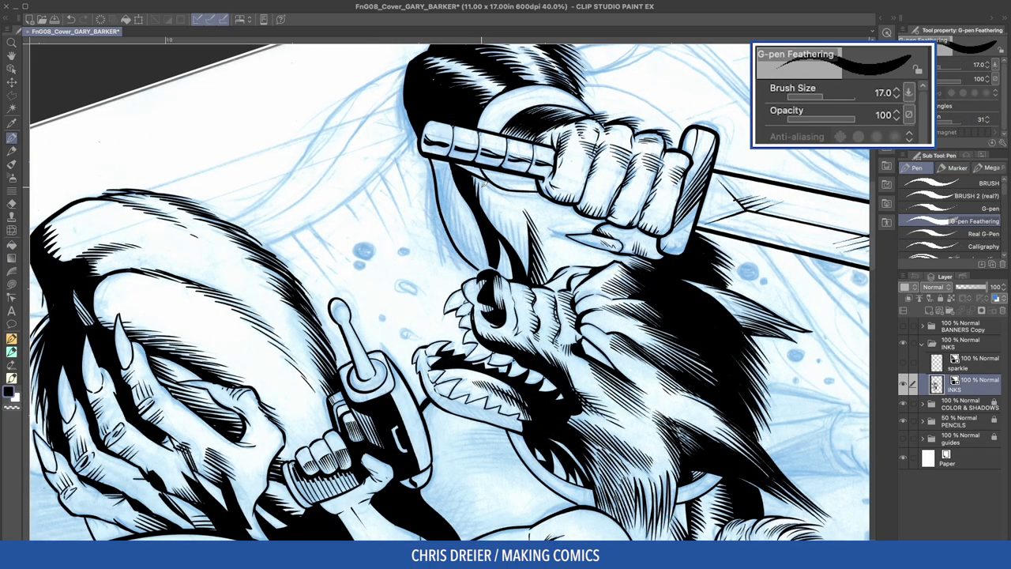
Feather the black shadow and outer edge of the sword arm between the pommel and the wolf's muzzle.
{"action": "left_click_drag", "start_coordinate": [485, 183], "coordinate": [531, 275]}
{"action": "left_click_drag", "start_coordinate": [443, 162], "coordinate": [455, 226]}
{"action": "key", "text": "bracketright"}
{"action": "left_click_drag", "start_coordinate": [456, 184], "coordinate": [463, 243]}
{"action": "key", "text": "super+z"}
{"action": "left_click_drag", "start_coordinate": [454, 184], "coordinate": [456, 234]}
{"action": "left_click_drag", "start_coordinate": [457, 201], "coordinate": [473, 256]}
{"action": "mouse_move", "coordinate": [471, 220]}
{"action": "left_mouse_down"}
{"action": "mouse_move", "coordinate": [479, 263]}
{"action": "mouse_move", "coordinate": [490, 267]}
{"action": "mouse_move", "coordinate": [397, 338]}
{"action": "mouse_move", "coordinate": [403, 323]}
{"action": "left_mouse_up"}
Close the arm's outer contour below the wolf's nose with BRUSH 2 at size 10 and fill the narrow edge strip with black.
{"action": "key", "text": "bracketleft"}
{"action": "key", "text": "bracketleft"}
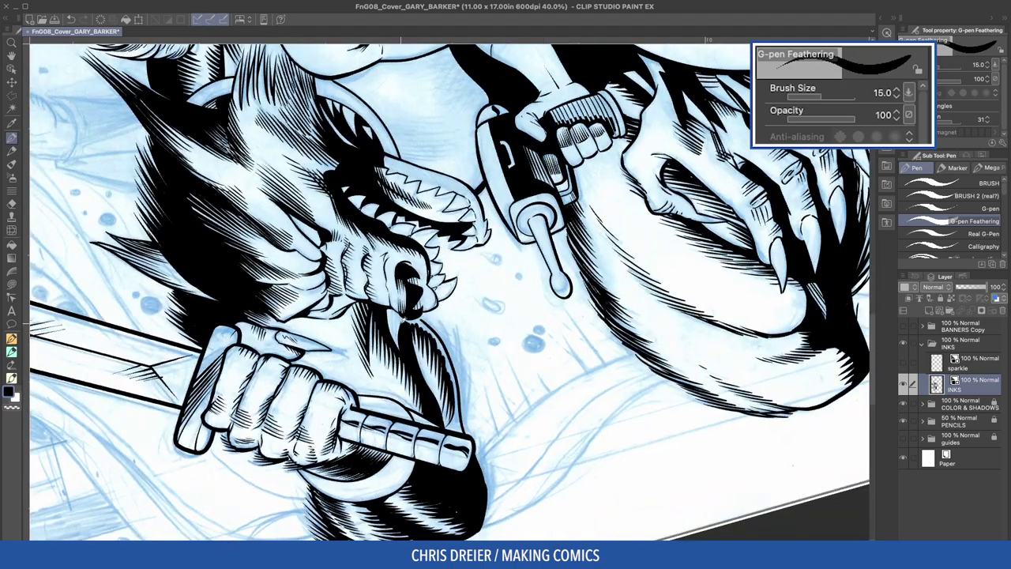
{"action": "left_click", "coordinate": [951, 197]}
{"action": "left_click_drag", "start_coordinate": [277, 270], "coordinate": [286, 235]}
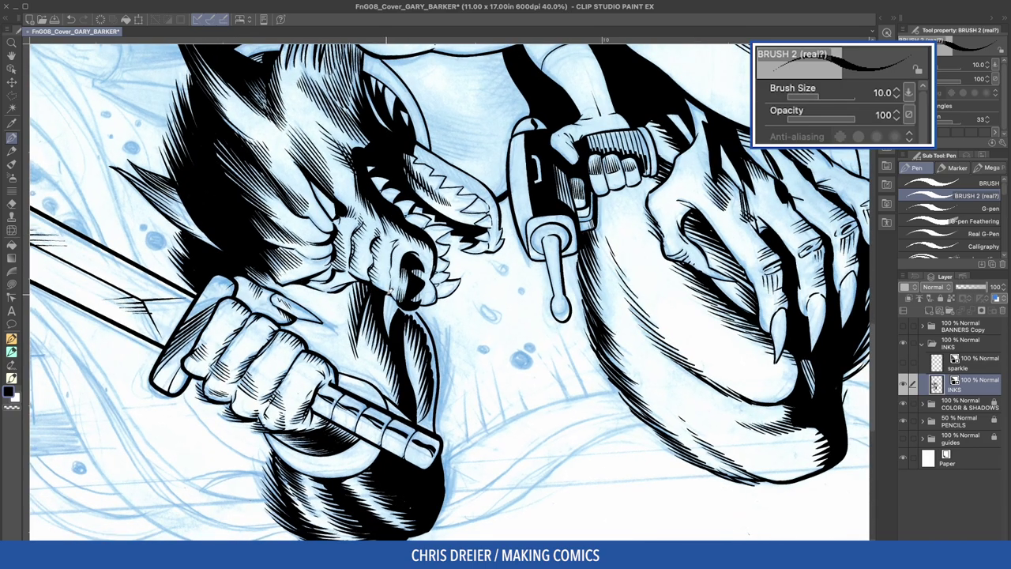
{"action": "key", "text": "super+z"}
{"action": "left_click_drag", "start_coordinate": [387, 324], "coordinate": [395, 276]}
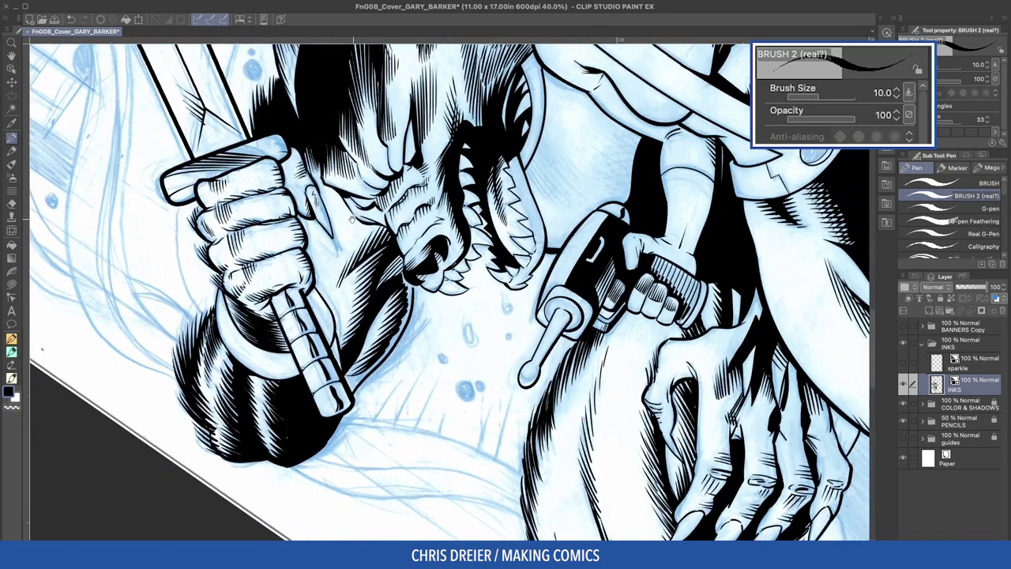
{"action": "scroll", "coordinate": [397, 274], "scroll_direction": "up", "scroll_amount": 3}
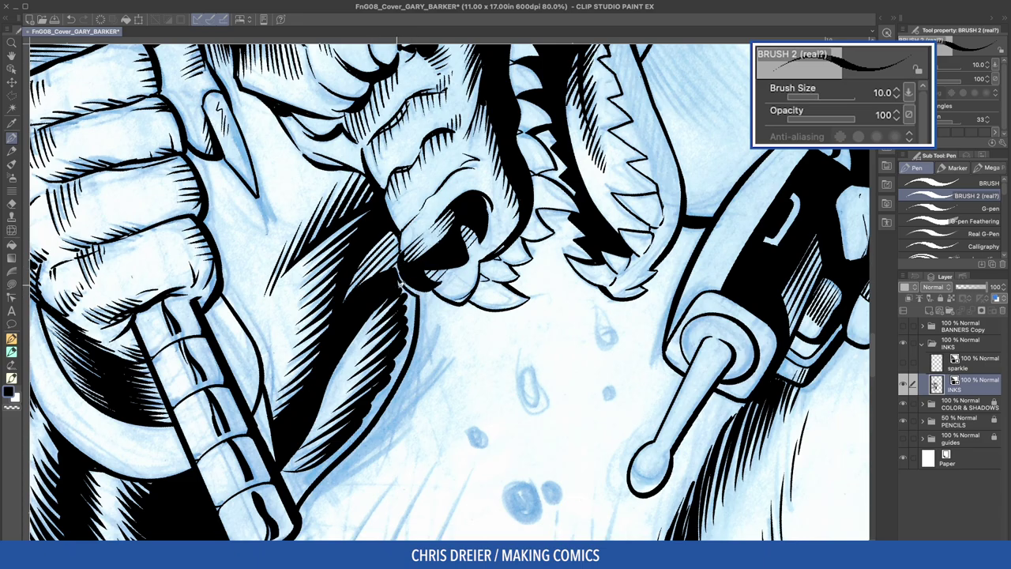
{"action": "left_click_drag", "start_coordinate": [400, 307], "coordinate": [446, 269]}
{"action": "key", "text": "g"}
{"action": "key", "text": "g"}
{"action": "left_click", "coordinate": [447, 320]}
{"action": "key", "text": "p"}
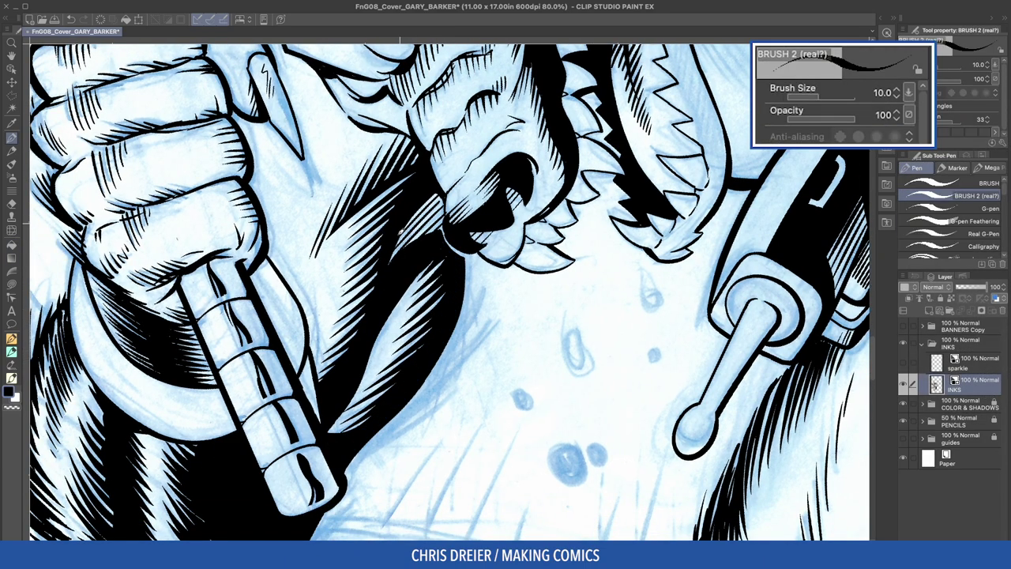
Select the creature's chest area between jaw, gun and woman, and hatch the shadow under the lower jaw with BRUSH 2.
{"action": "left_click_drag", "start_coordinate": [405, 371], "coordinate": [359, 309]}
{"action": "left_click", "coordinate": [360, 309], "text": "alt"}
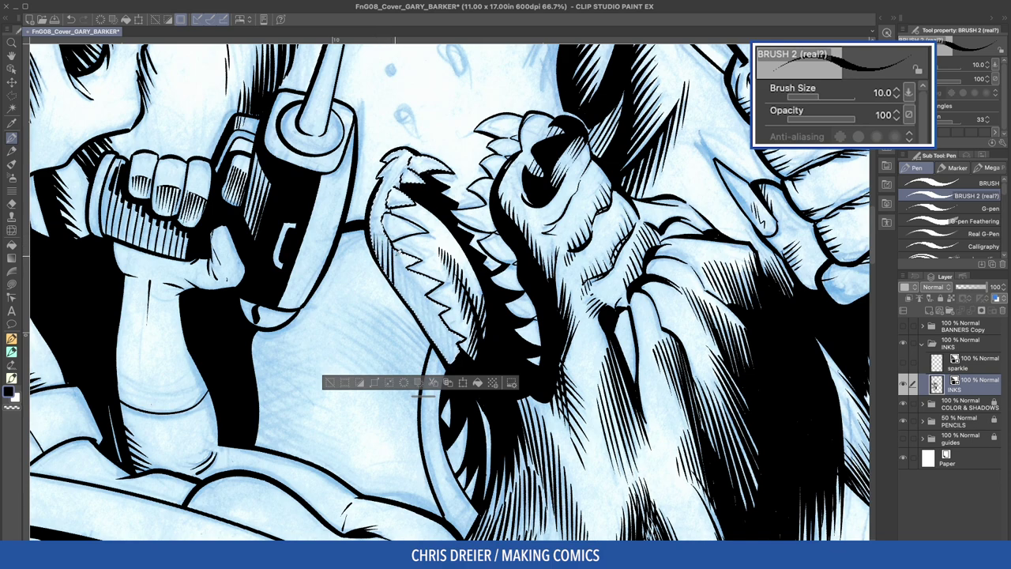
{"action": "left_click_drag", "start_coordinate": [427, 306], "coordinate": [429, 340]}
{"action": "left_click_drag", "start_coordinate": [431, 286], "coordinate": [440, 351]}
{"action": "key", "text": "bracketright"}
{"action": "key", "text": "bracketright"}
{"action": "left_click_drag", "start_coordinate": [444, 308], "coordinate": [452, 363]}
{"action": "left_click_drag", "start_coordinate": [456, 331], "coordinate": [456, 362]}
{"action": "mouse_move", "coordinate": [343, 224]}
{"action": "left_mouse_down"}
{"action": "mouse_move", "coordinate": [359, 204]}
{"action": "mouse_move", "coordinate": [444, 168]}
{"action": "left_mouse_up"}
Crosshatch the shadow beneath the wolf's lower jaw with BRUSH 2 at size 10.
{"action": "key", "text": "bracketleft"}
{"action": "mouse_move", "coordinate": [308, 225]}
{"action": "left_mouse_down"}
{"action": "mouse_move", "coordinate": [580, 379]}
{"action": "mouse_move", "coordinate": [597, 348]}
{"action": "mouse_move", "coordinate": [591, 361]}
{"action": "left_mouse_up"}
{"action": "left_click_drag", "start_coordinate": [491, 274], "coordinate": [485, 323]}
{"action": "left_click_drag", "start_coordinate": [485, 289], "coordinate": [477, 335]}
{"action": "left_click_drag", "start_coordinate": [475, 292], "coordinate": [468, 347]}
{"action": "mouse_move", "coordinate": [466, 297]}
{"action": "left_mouse_down"}
{"action": "mouse_move", "coordinate": [464, 352]}
{"action": "mouse_move", "coordinate": [436, 369]}
{"action": "left_mouse_up"}
{"action": "mouse_move", "coordinate": [443, 336]}
{"action": "left_mouse_down"}
{"action": "mouse_move", "coordinate": [432, 374]}
{"action": "mouse_move", "coordinate": [447, 379]}
{"action": "left_mouse_up"}
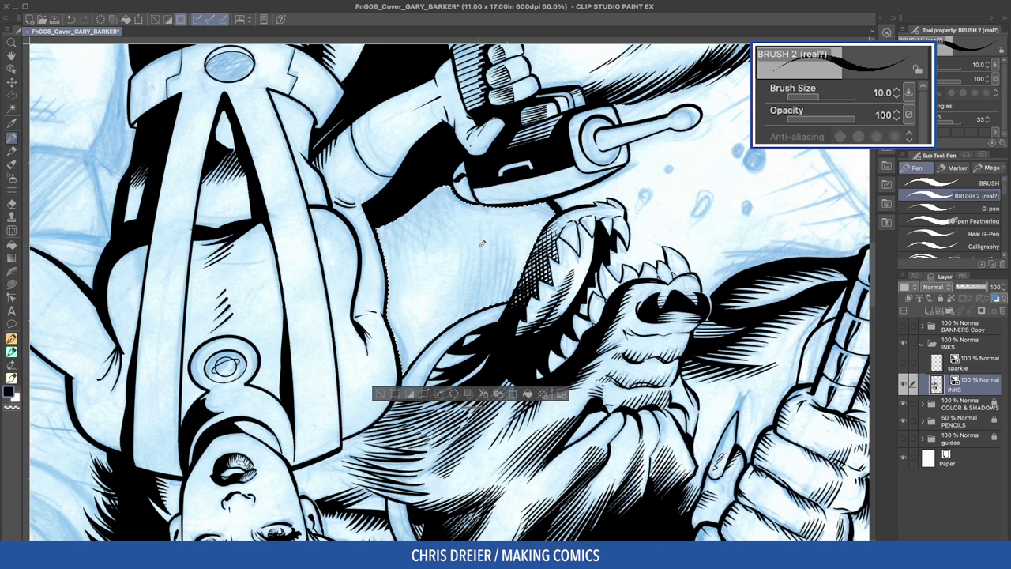
Extend the hatching across the creature's chest below the jaw, enlarging BRUSH 2 as the strokes progress.
{"action": "left_click_drag", "start_coordinate": [459, 235], "coordinate": [458, 270]}
{"action": "left_click_drag", "start_coordinate": [391, 237], "coordinate": [384, 248]}
{"action": "left_click_drag", "start_coordinate": [456, 225], "coordinate": [459, 273]}
{"action": "left_click_drag", "start_coordinate": [462, 225], "coordinate": [464, 278]}
{"action": "key", "text": "]"}
{"action": "left_click_drag", "start_coordinate": [466, 223], "coordinate": [469, 290]}
{"action": "left_click_drag", "start_coordinate": [472, 227], "coordinate": [480, 304]}
{"action": "key", "text": "]"}
{"action": "mouse_move", "coordinate": [485, 228]}
{"action": "left_mouse_down"}
{"action": "mouse_move", "coordinate": [484, 303]}
{"action": "mouse_move", "coordinate": [493, 298]}
{"action": "left_mouse_up"}
{"action": "left_click_drag", "start_coordinate": [498, 240], "coordinate": [497, 294]}
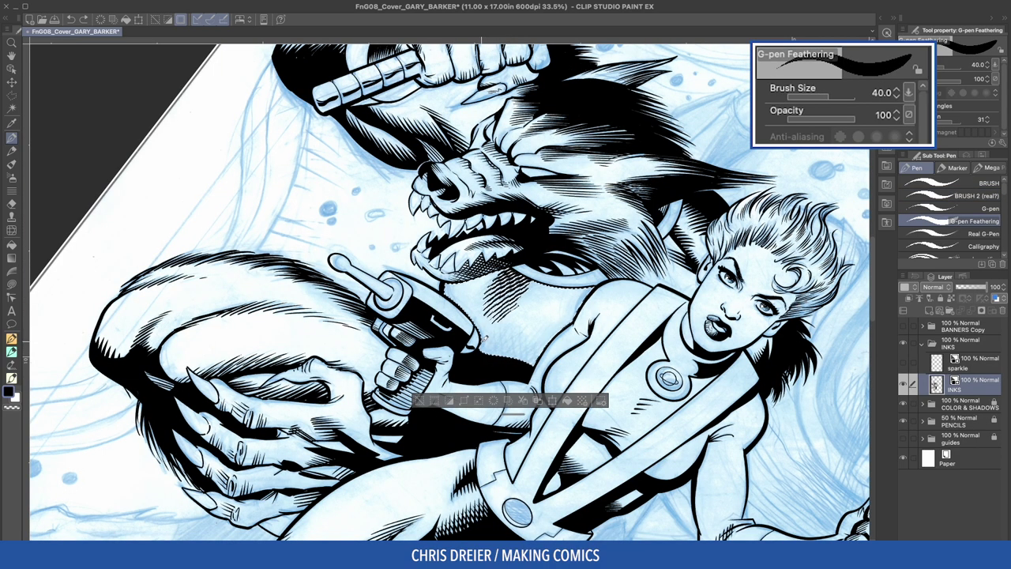
Feather the lower edge of the creature's chest along the gun and the woman's arm with G-pen Feathering at size 40.
{"action": "left_click_drag", "start_coordinate": [483, 338], "coordinate": [497, 359]}
{"action": "mouse_move", "coordinate": [500, 328]}
{"action": "left_mouse_down"}
{"action": "mouse_move", "coordinate": [516, 362]}
{"action": "mouse_move", "coordinate": [517, 328]}
{"action": "mouse_move", "coordinate": [525, 332]}
{"action": "mouse_move", "coordinate": [523, 363]}
{"action": "left_mouse_up"}
{"action": "left_click_drag", "start_coordinate": [527, 332], "coordinate": [534, 365]}
{"action": "left_click_drag", "start_coordinate": [541, 339], "coordinate": [544, 360]}
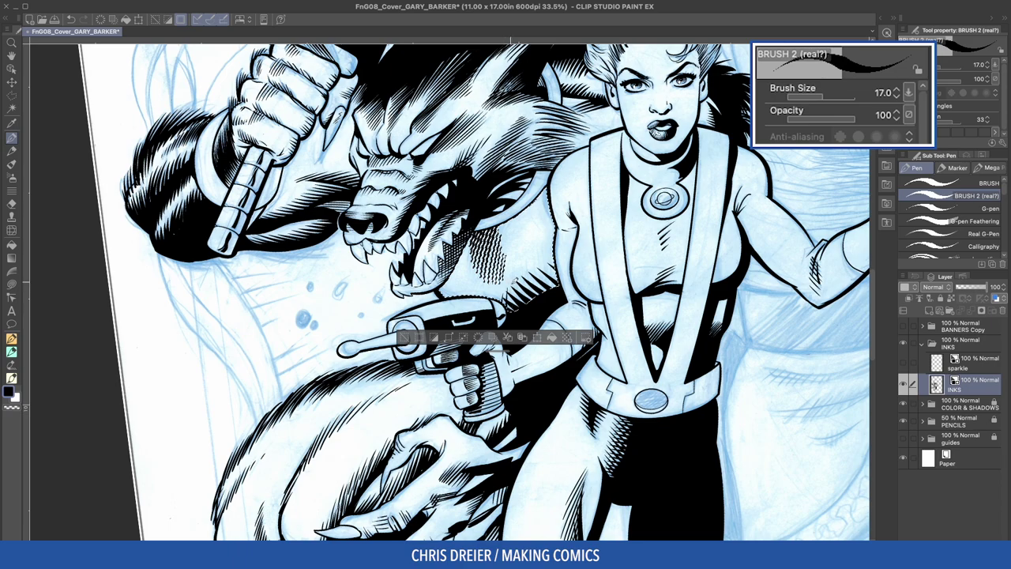
Hatch the creature's chest beside the woman's shoulder and upper arm with BRUSH 2 at size 17.
{"action": "left_click_drag", "start_coordinate": [512, 283], "coordinate": [507, 307]}
{"action": "left_click_drag", "start_coordinate": [516, 283], "coordinate": [516, 303]}
{"action": "left_click_drag", "start_coordinate": [524, 279], "coordinate": [526, 299]}
{"action": "left_click_drag", "start_coordinate": [533, 275], "coordinate": [536, 293]}
{"action": "left_click_drag", "start_coordinate": [542, 257], "coordinate": [550, 291]}
{"action": "left_click_drag", "start_coordinate": [543, 190], "coordinate": [556, 277]}
{"action": "left_click_drag", "start_coordinate": [548, 240], "coordinate": [555, 277]}
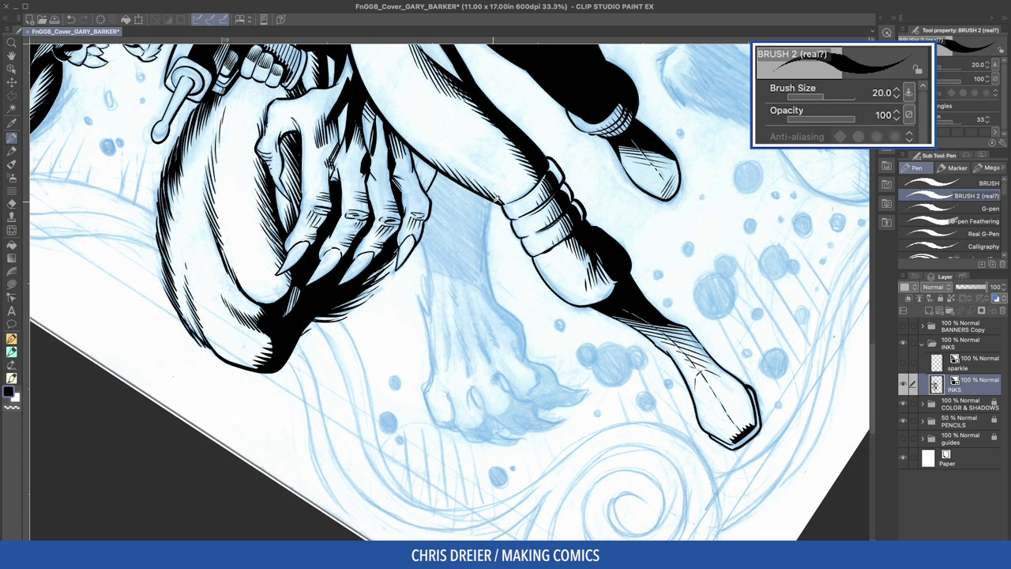
Outline both sides of the creature's lower leg and foot with BRUSH 2 at size 20, adding jagged fur tufts.
{"action": "left_click_drag", "start_coordinate": [498, 196], "coordinate": [488, 272]}
{"action": "left_click_drag", "start_coordinate": [423, 236], "coordinate": [437, 371]}
{"action": "left_click_drag", "start_coordinate": [433, 332], "coordinate": [446, 371]}
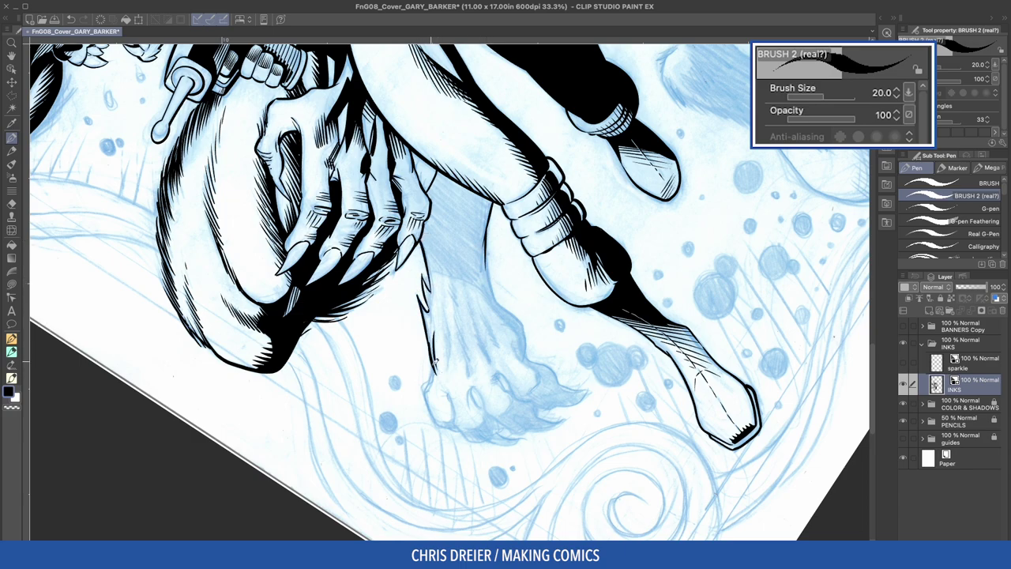
{"action": "left_click_drag", "start_coordinate": [489, 256], "coordinate": [528, 357]}
{"action": "left_click_drag", "start_coordinate": [527, 359], "coordinate": [549, 382]}
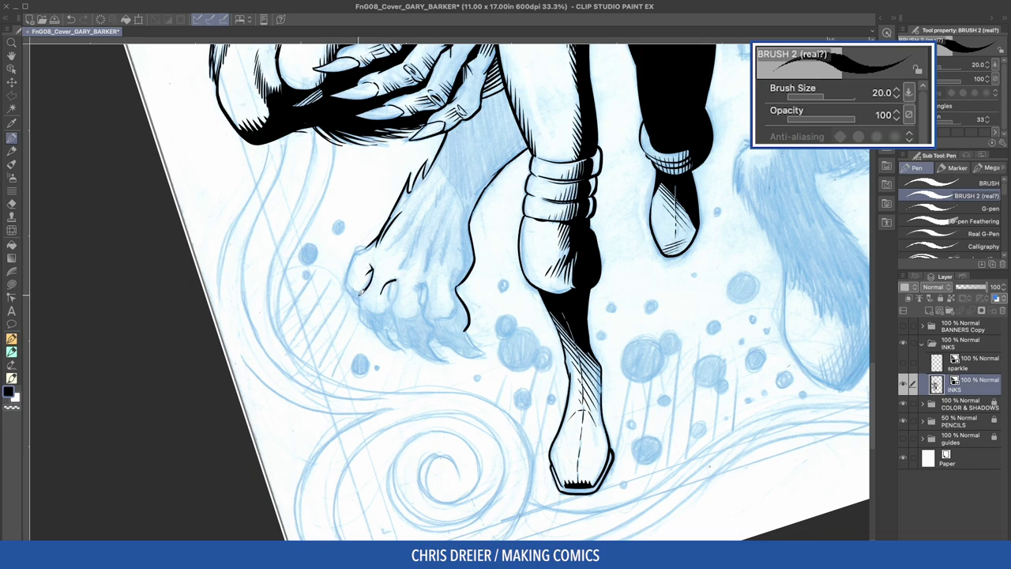
Ink the toes and claws of the creature's foot and fill the claws and the foot's shadowed edge with black.
{"action": "left_click_drag", "start_coordinate": [362, 321], "coordinate": [399, 346]}
{"action": "left_click_drag", "start_coordinate": [398, 277], "coordinate": [394, 311]}
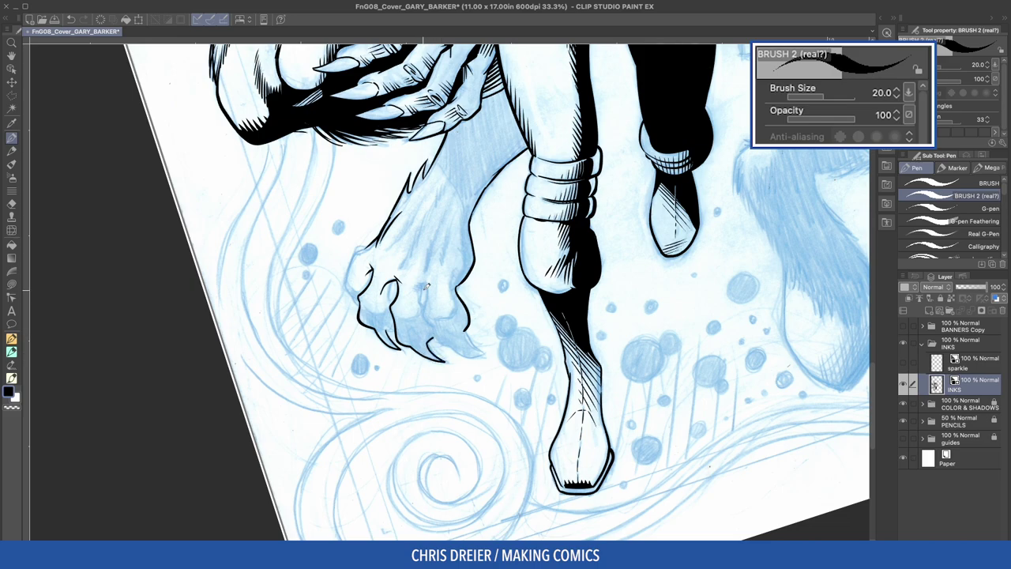
{"action": "left_click_drag", "start_coordinate": [424, 281], "coordinate": [429, 301]}
{"action": "left_click_drag", "start_coordinate": [456, 264], "coordinate": [457, 289]}
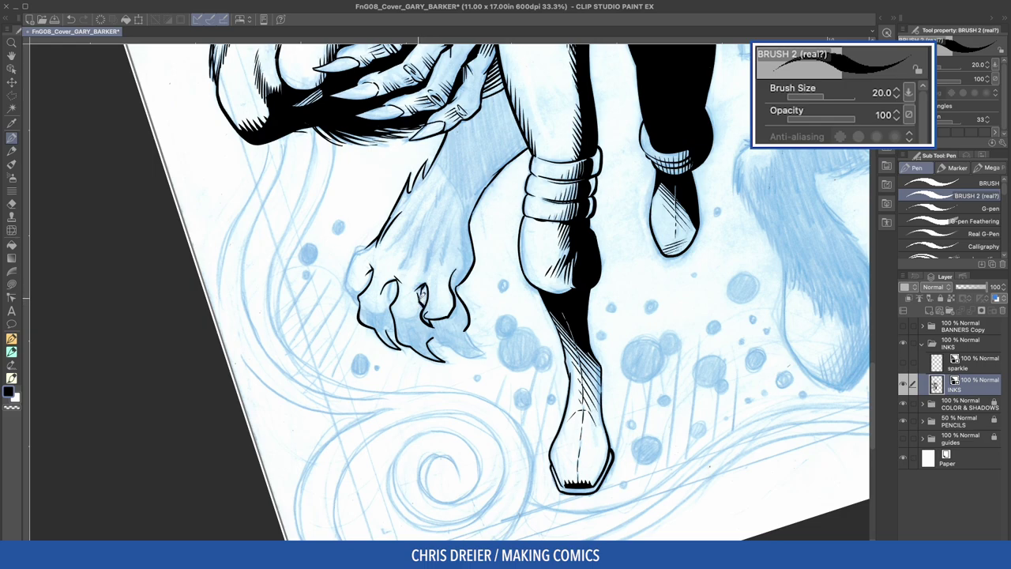
{"action": "mouse_move", "coordinate": [455, 342]}
{"action": "left_mouse_down"}
{"action": "mouse_move", "coordinate": [484, 354]}
{"action": "mouse_move", "coordinate": [469, 325]}
{"action": "left_mouse_up"}
{"action": "left_click_drag", "start_coordinate": [365, 247], "coordinate": [344, 279]}
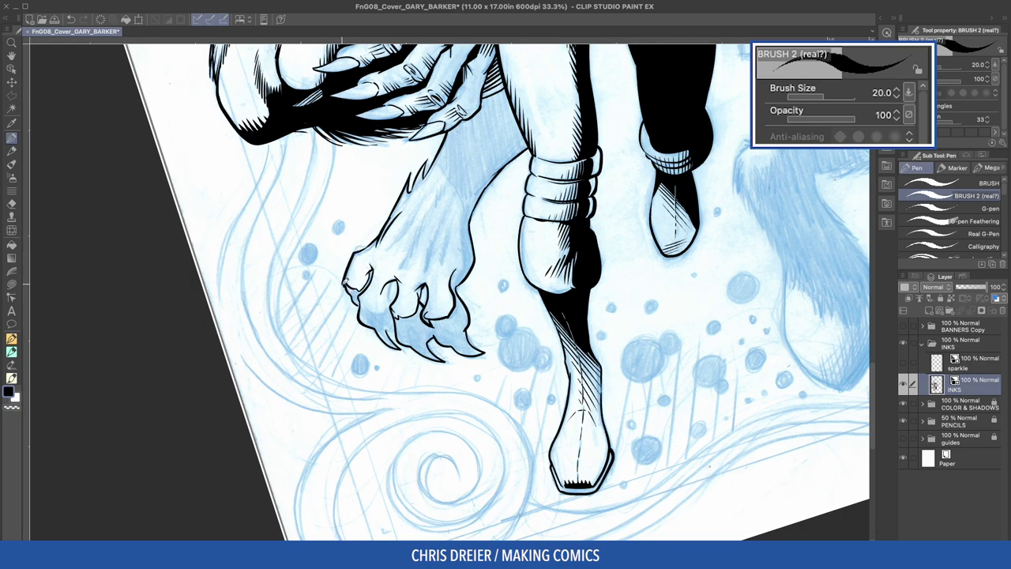
{"action": "left_click_drag", "start_coordinate": [362, 304], "coordinate": [396, 298]}
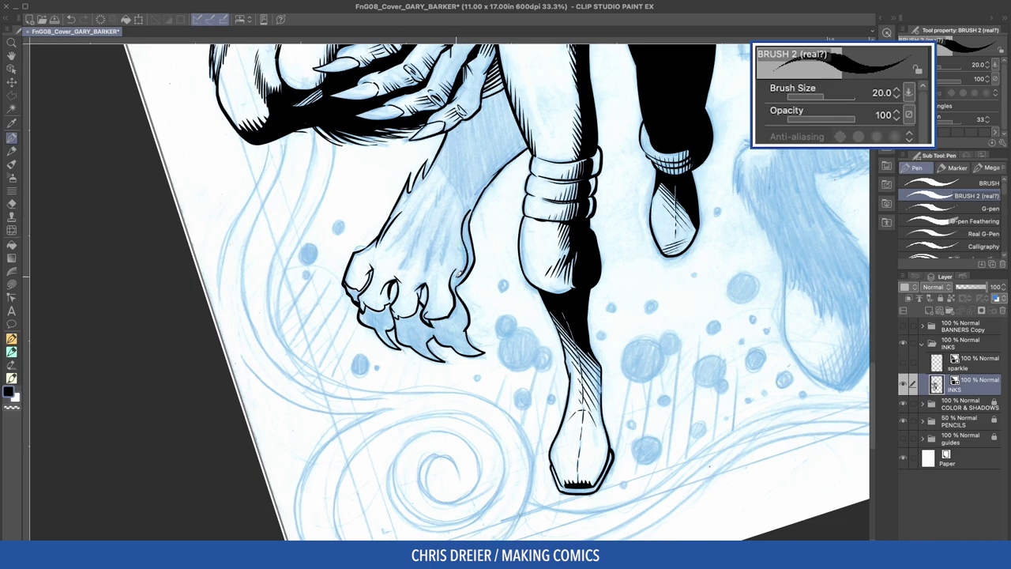
{"action": "key", "text": "g"}
{"action": "mouse_move", "coordinate": [468, 245]}
{"action": "left_mouse_down"}
{"action": "mouse_move", "coordinate": [403, 327]}
{"action": "mouse_move", "coordinate": [346, 284]}
{"action": "left_mouse_up"}
Draw rows of short fur strokes down the top of the creature's foot with BRUSH 2 at size 12.
{"action": "key", "text": "p"}
{"action": "key", "text": "["}
{"action": "key", "text": "["}
{"action": "key", "text": "["}
{"action": "left_click_drag", "start_coordinate": [442, 177], "coordinate": [395, 188]}
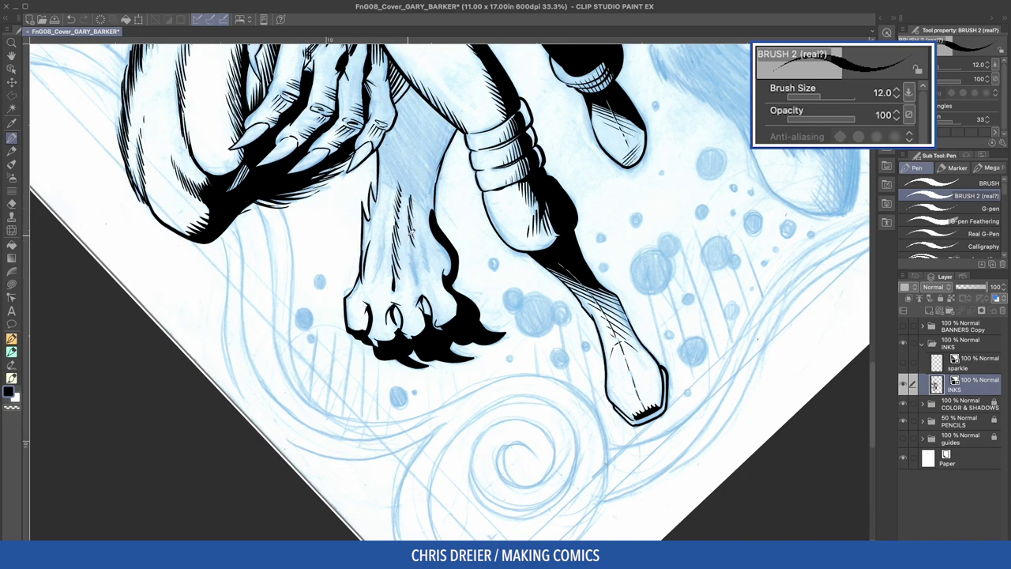
{"action": "left_click_drag", "start_coordinate": [422, 206], "coordinate": [427, 250]}
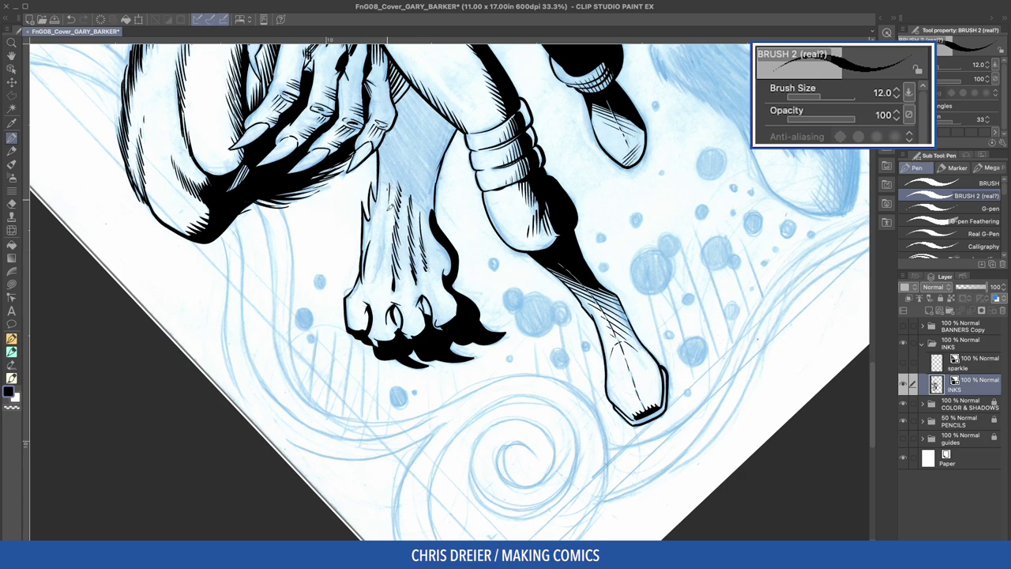
{"action": "left_click_drag", "start_coordinate": [384, 245], "coordinate": [373, 279]}
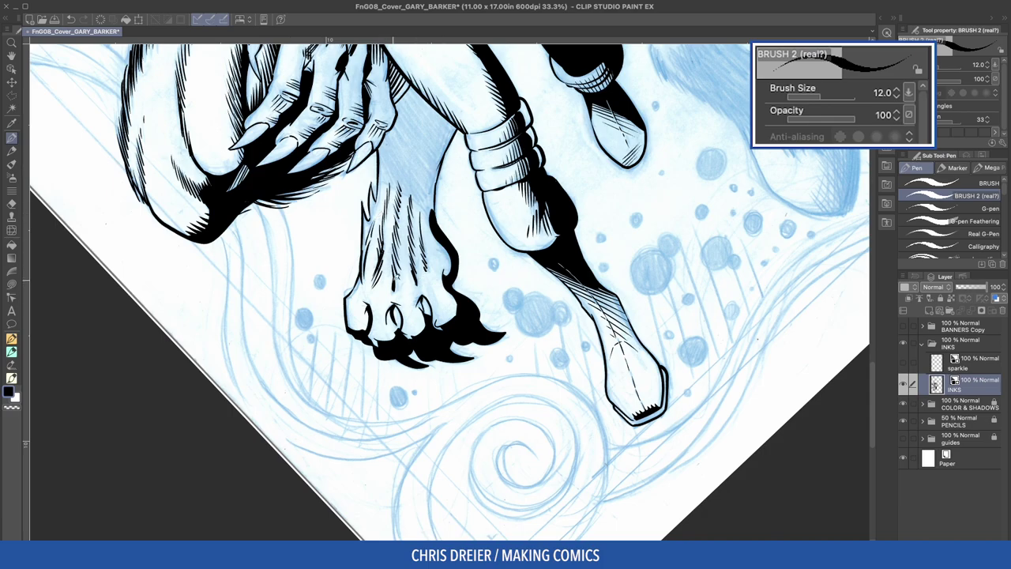
Add short hatching strokes to the toes and along the black outer edge of the creature's foot.
{"action": "mouse_move", "coordinate": [263, 175]}
{"action": "left_mouse_down"}
{"action": "mouse_move", "coordinate": [407, 83]}
{"action": "mouse_move", "coordinate": [443, 198]}
{"action": "mouse_move", "coordinate": [458, 312]}
{"action": "left_mouse_up"}
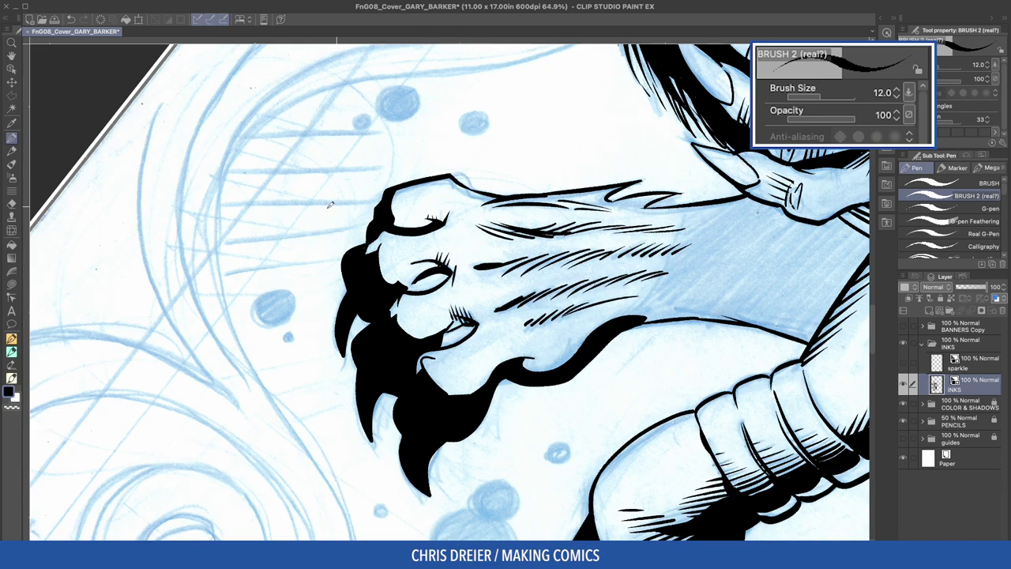
{"action": "left_click_drag", "start_coordinate": [433, 215], "coordinate": [447, 292]}
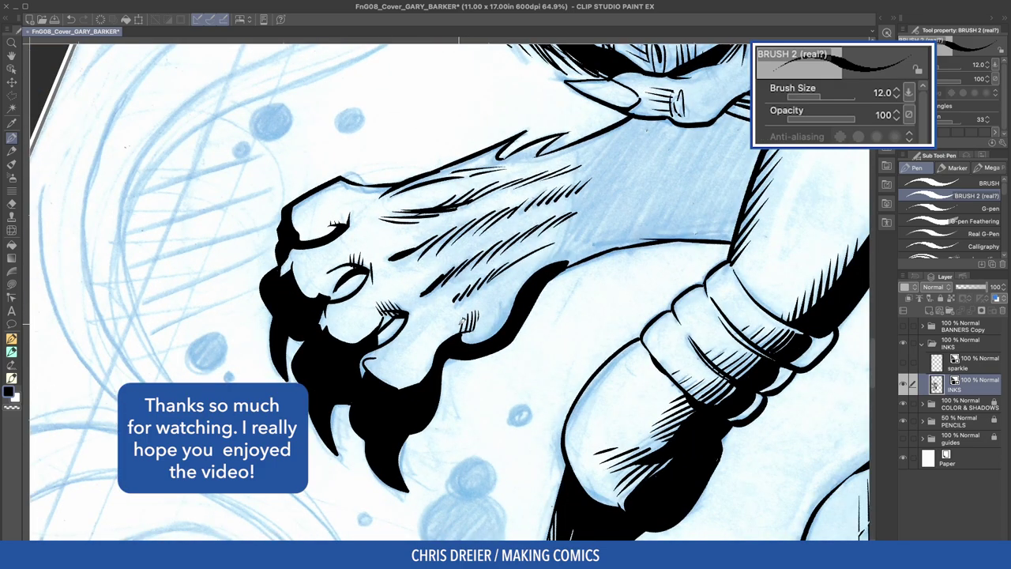
{"action": "left_click_drag", "start_coordinate": [491, 337], "coordinate": [496, 309]}
{"action": "mouse_move", "coordinate": [497, 333]}
{"action": "left_mouse_down"}
{"action": "mouse_move", "coordinate": [513, 290]}
{"action": "mouse_move", "coordinate": [481, 342]}
{"action": "mouse_move", "coordinate": [463, 341]}
{"action": "left_mouse_up"}
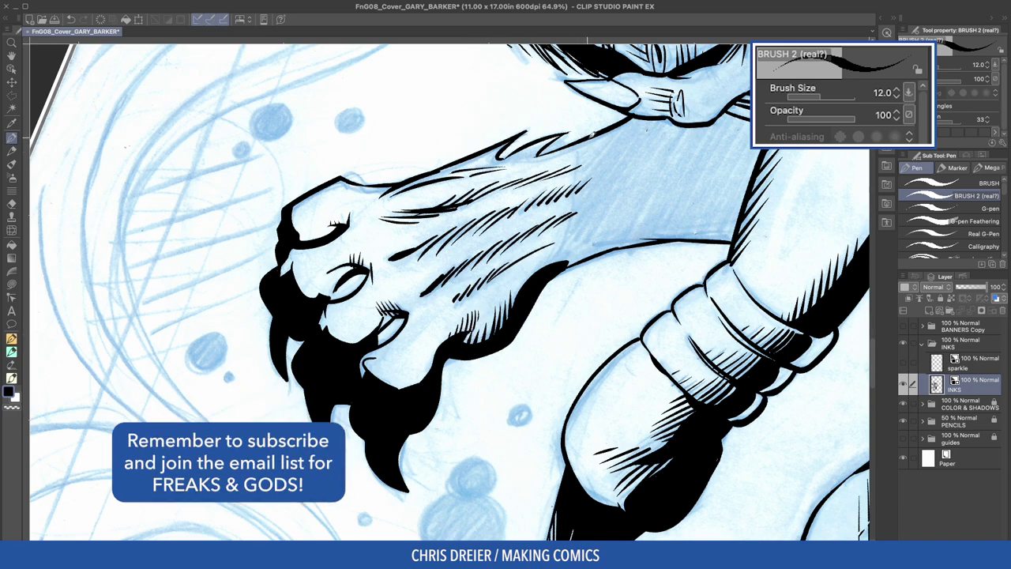
Hatch curved shadow lines across the creature's ankle where the furry foot meets the shaded leg.
{"action": "mouse_move", "coordinate": [605, 131]}
{"action": "left_mouse_down"}
{"action": "mouse_move", "coordinate": [593, 214]}
{"action": "mouse_move", "coordinate": [564, 243]}
{"action": "left_mouse_up"}
{"action": "left_click_drag", "start_coordinate": [569, 173], "coordinate": [552, 263]}
{"action": "left_click_drag", "start_coordinate": [565, 198], "coordinate": [554, 221]}
{"action": "left_click_drag", "start_coordinate": [556, 225], "coordinate": [539, 270]}
{"action": "left_click_drag", "start_coordinate": [552, 234], "coordinate": [532, 275]}
{"action": "mouse_move", "coordinate": [575, 218]}
{"action": "left_mouse_down"}
{"action": "mouse_move", "coordinate": [554, 261]}
{"action": "mouse_move", "coordinate": [564, 259]}
{"action": "left_mouse_up"}
{"action": "left_click_drag", "start_coordinate": [594, 198], "coordinate": [576, 263]}
Thicken the shadow boundary at the creature's ankle with BRUSH 2 and fill the shaded leg behind the woman's thigh with black.
{"action": "key", "text": "w"}
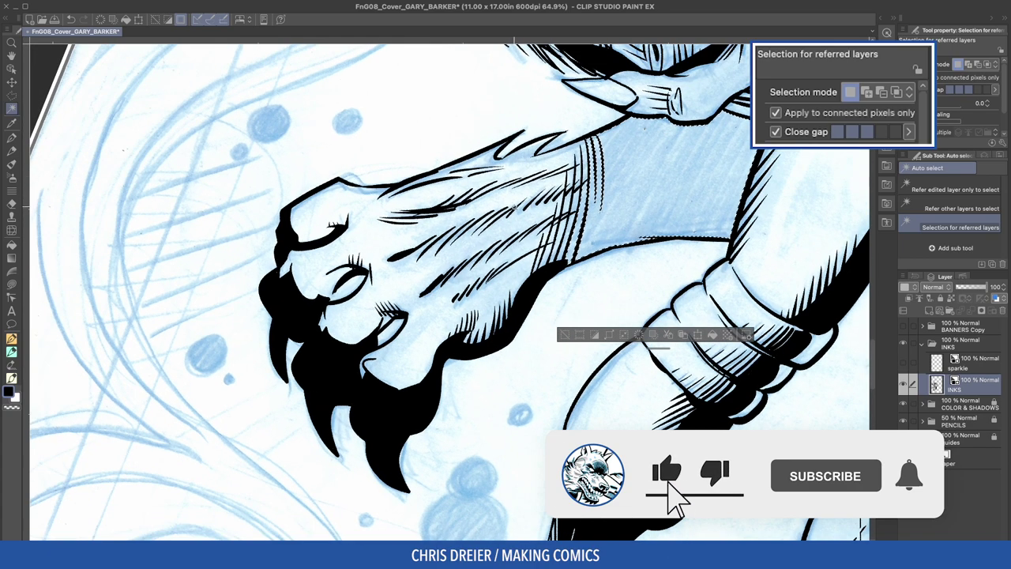
{"action": "key", "text": "p"}
{"action": "mouse_move", "coordinate": [597, 133]}
{"action": "left_mouse_down"}
{"action": "mouse_move", "coordinate": [585, 231]}
{"action": "mouse_move", "coordinate": [568, 261]}
{"action": "left_mouse_up"}
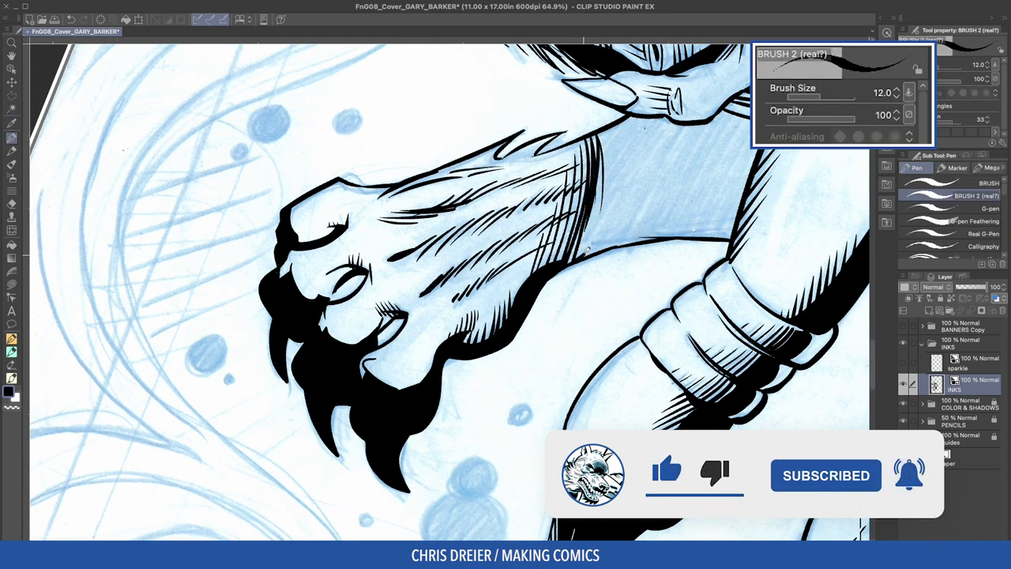
{"action": "key", "text": "g"}
{"action": "key", "text": "g"}
{"action": "left_click", "coordinate": [626, 201]}
{"action": "key", "text": "u"}
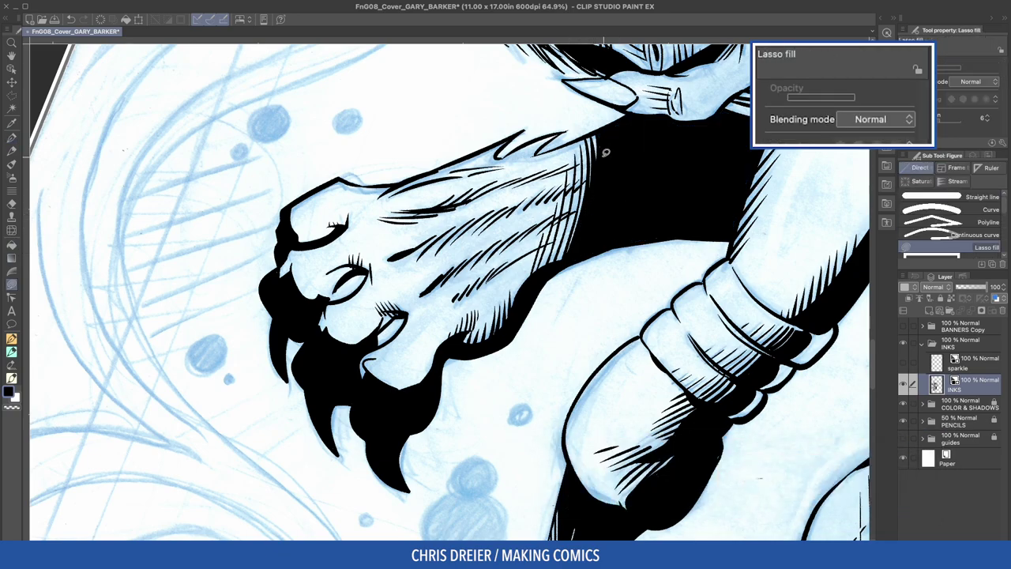